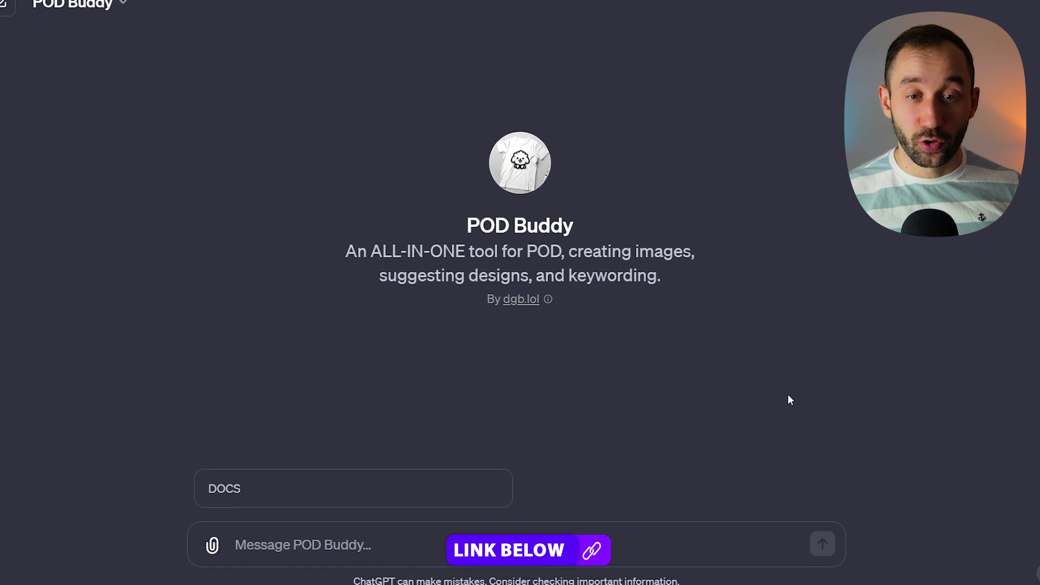
Ask POD Buddy for its docs, then request a design of "3 hugging sloths, 2 girls and the mom in the middle"
click(486, 496)
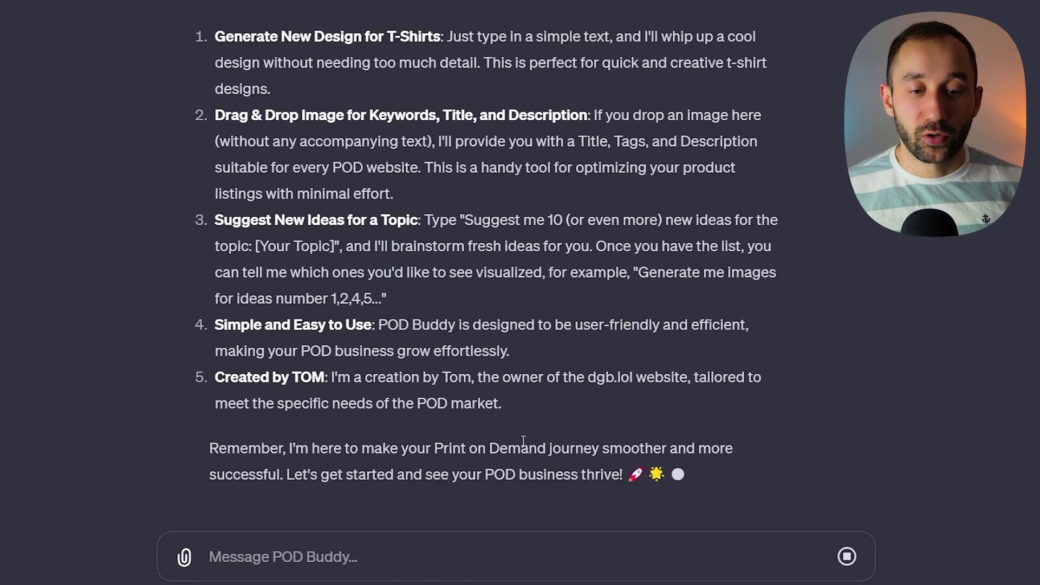
click(337, 536)
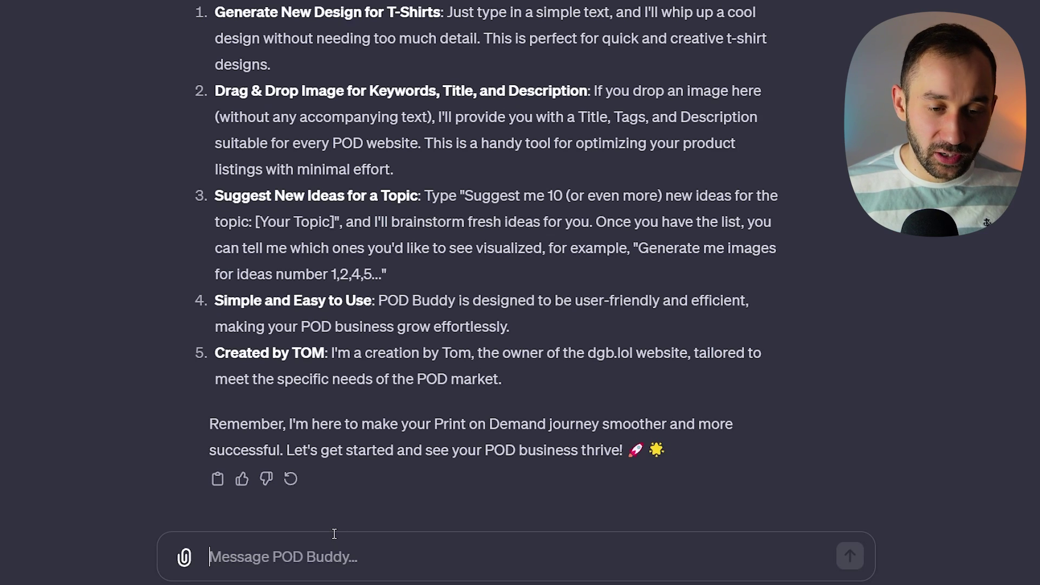
text(3 hugging sloths, 2 girls and the mom in the middle)
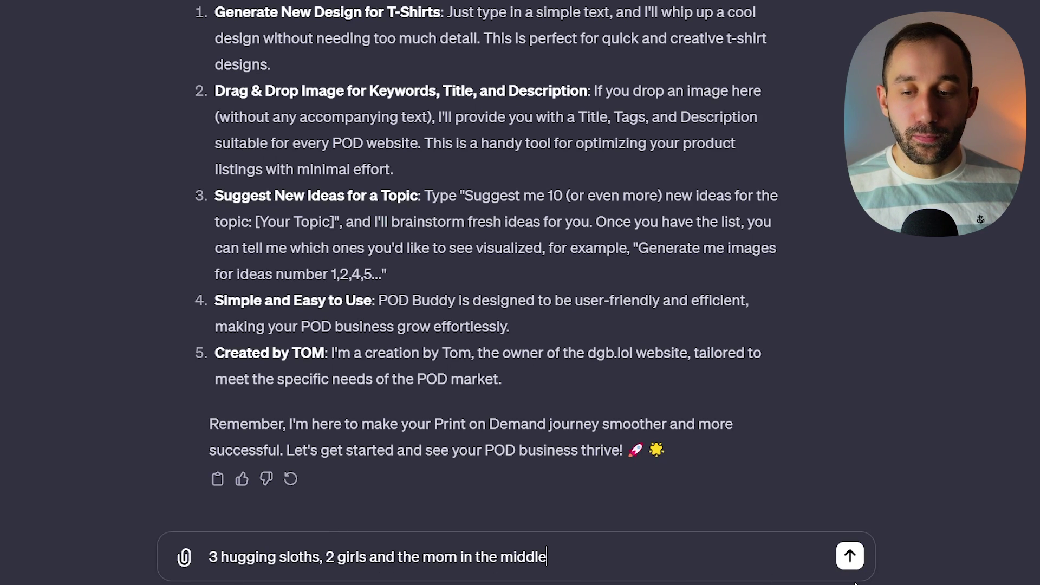
click(850, 556)
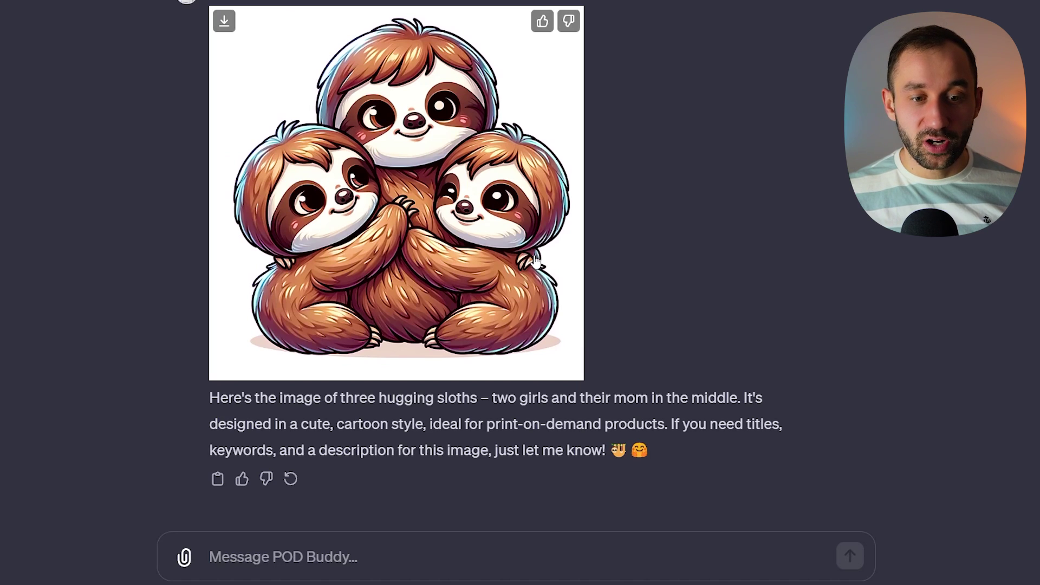
Regenerate the response to get another version of the hugging sloths image
scroll(380, 369, up, 1)
scroll(379, 371, down, 1)
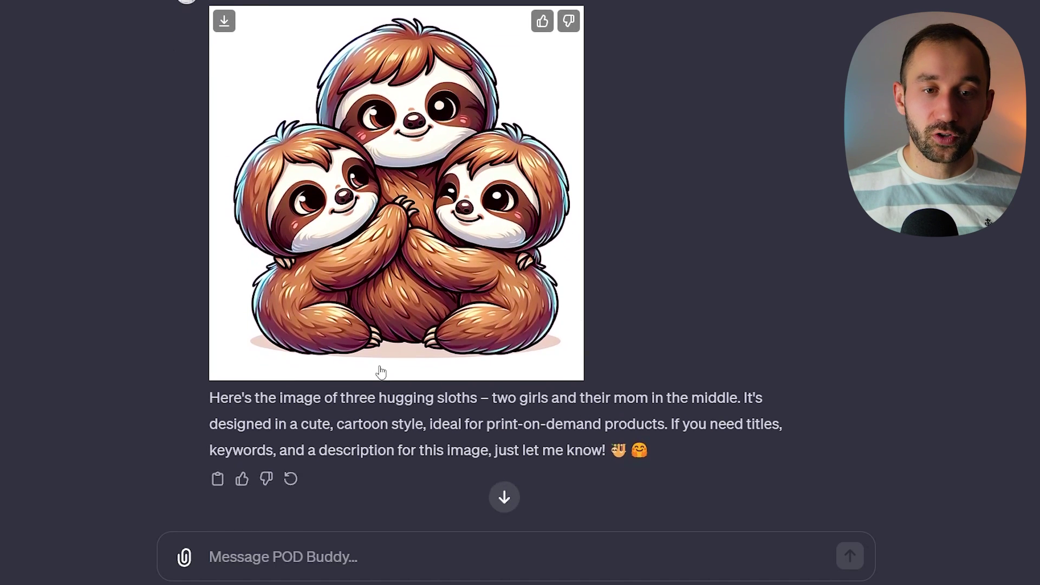
scroll(334, 471, up, 1)
scroll(286, 490, down, 1)
click(287, 484)
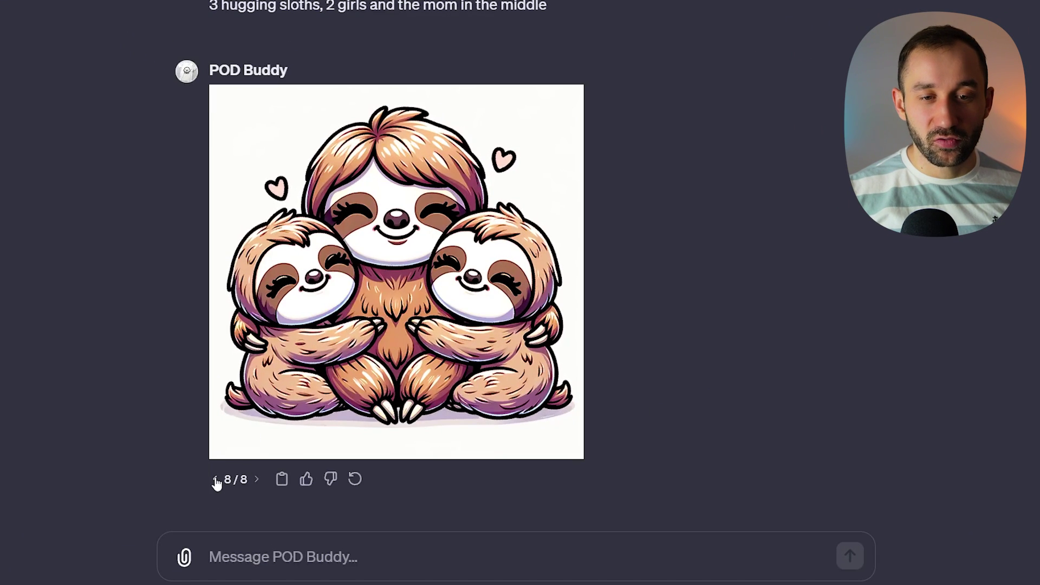
Compare the generated sloth versions back to 4/8 and return to version 8/8
click(216, 479)
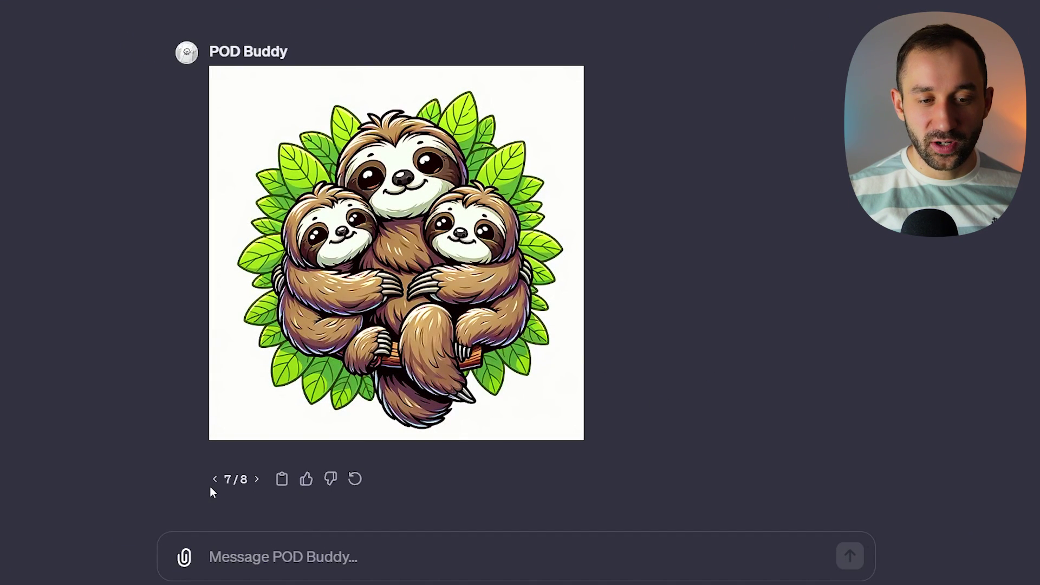
click(214, 484)
scroll(376, 326, up, 6)
scroll(375, 326, down, 6)
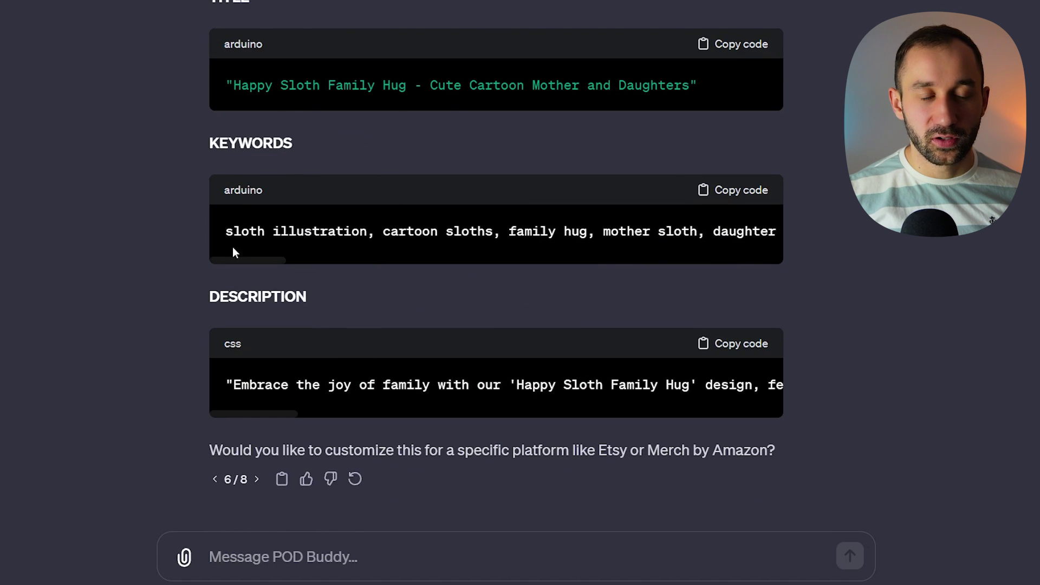
click(215, 480)
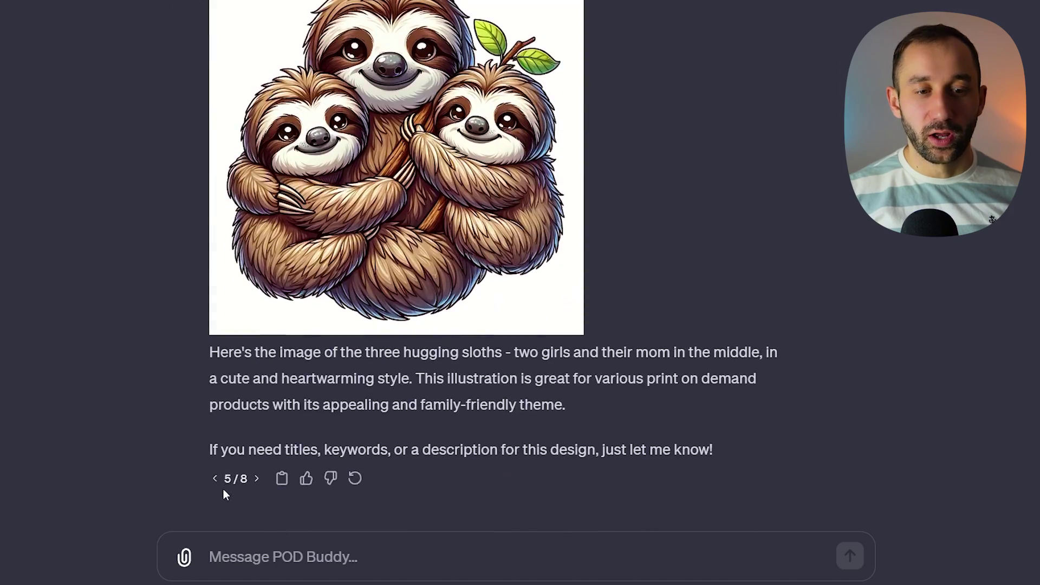
click(215, 480)
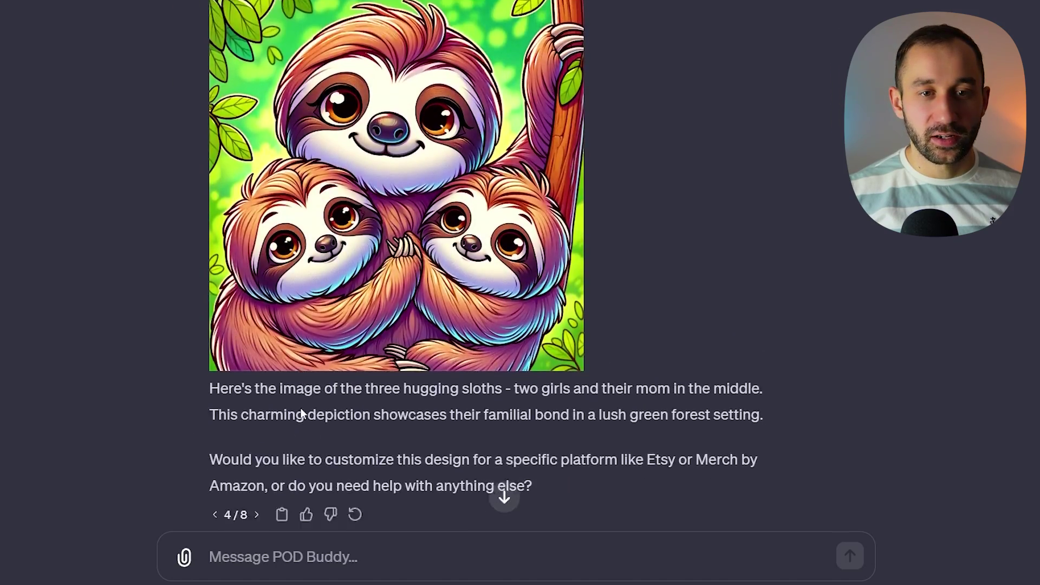
click(256, 480)
click(256, 480)
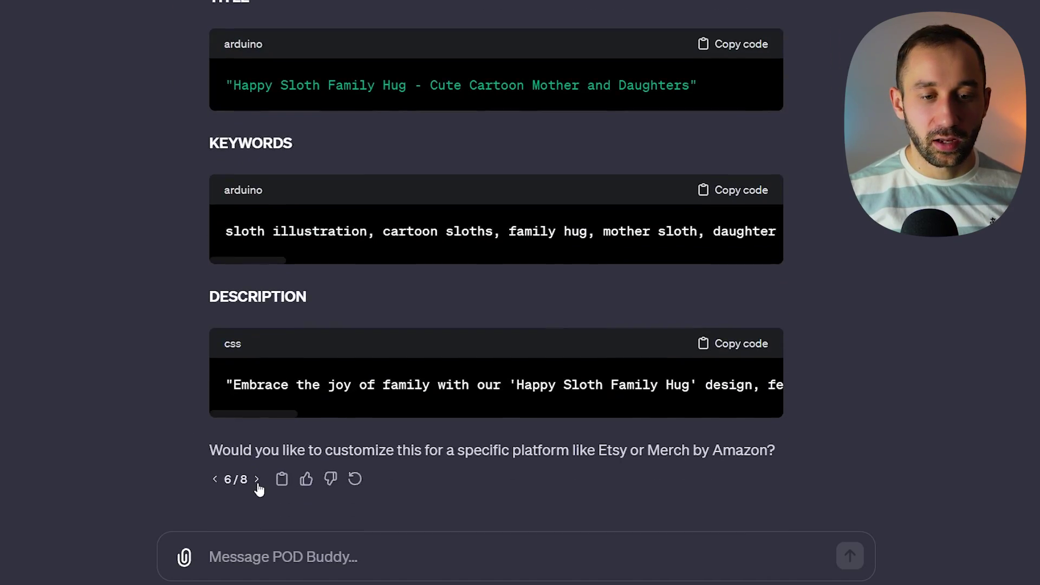
click(257, 480)
click(257, 480)
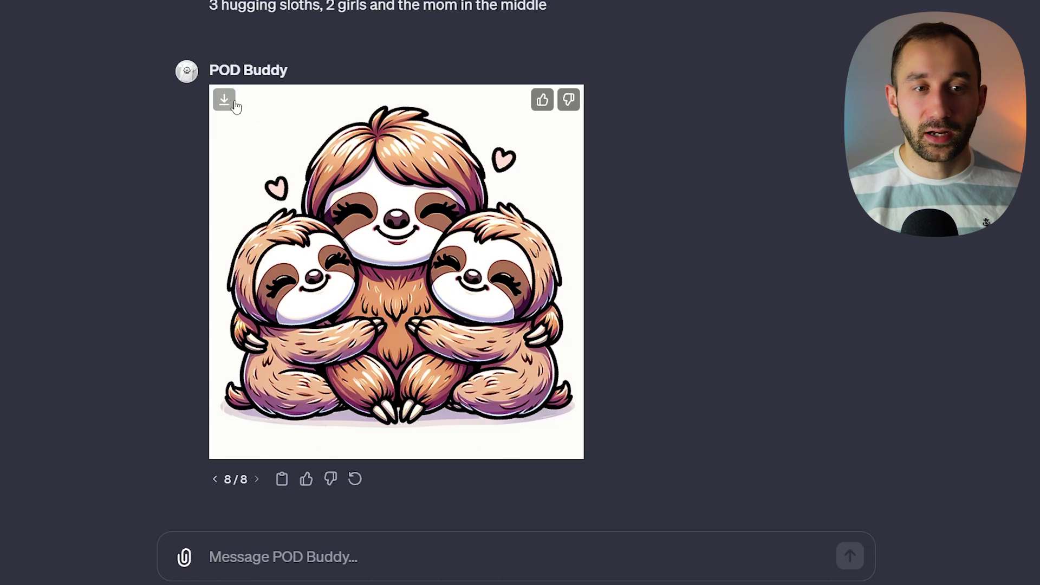
Switch to Vectorizer.AI and upload the PNG of the closed-eyed hugging sloths for vectorizing
scroll(292, 211, up, 1)
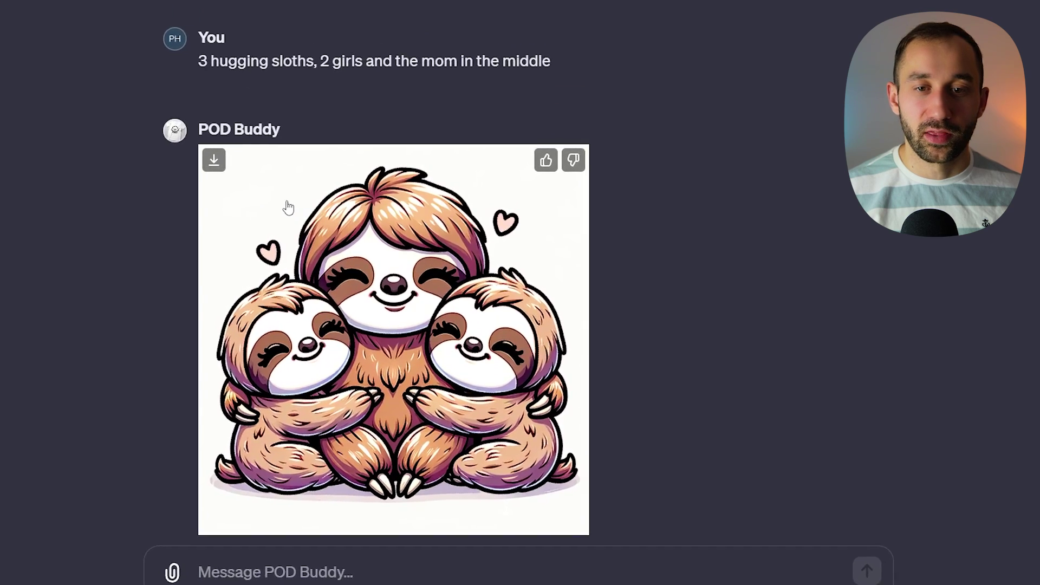
scroll(289, 207, down, 1)
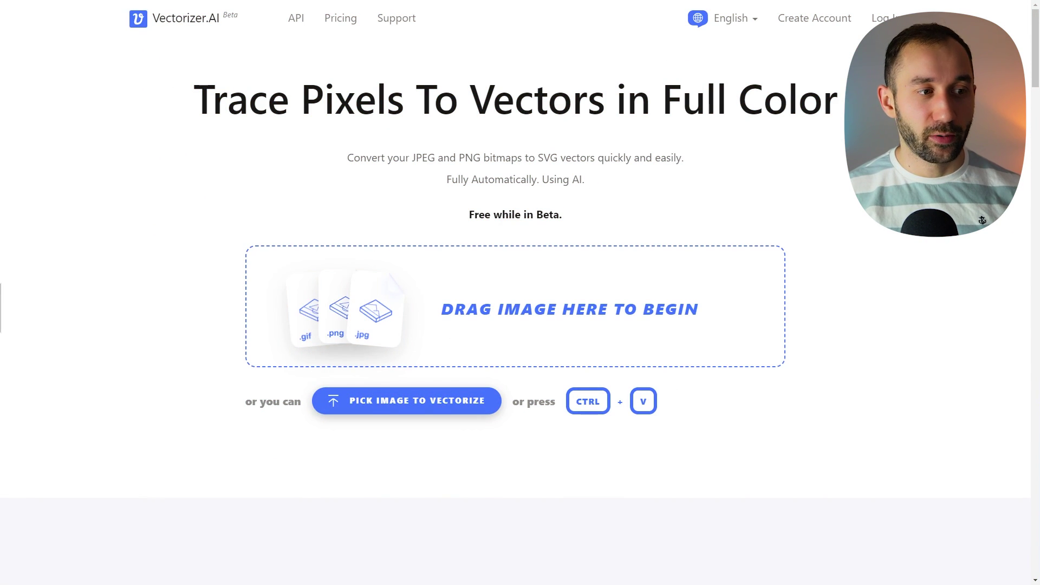
drag(0, 306, 548, 274)
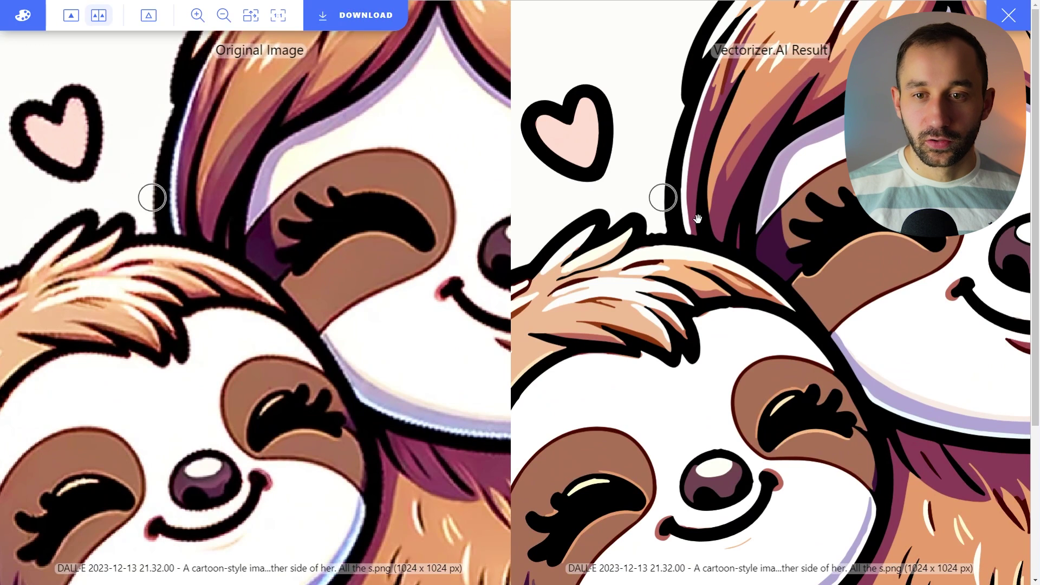
Examine the edges and details of the vectorized sloths against the original image at high magnification
scroll(656, 217, up, 2)
drag(931, 269, 571, 86)
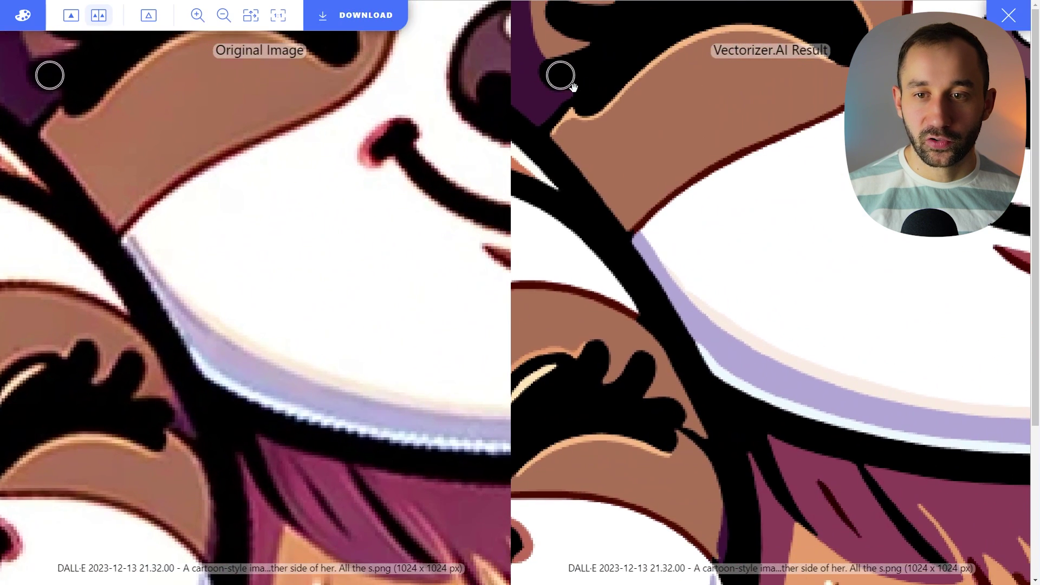
drag(937, 217, 616, 395)
drag(884, 233, 565, 482)
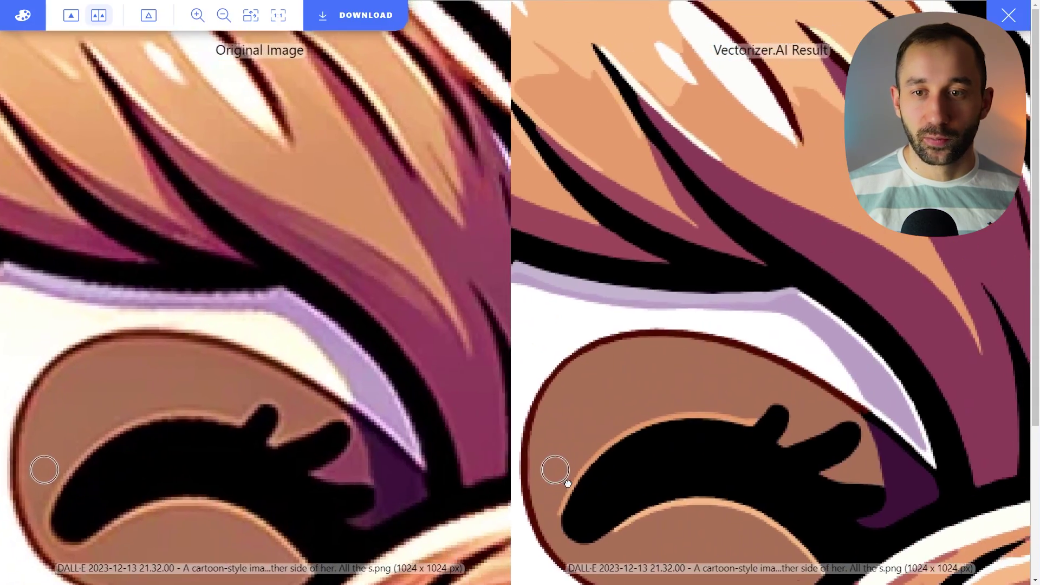
drag(841, 264, 664, 489)
drag(674, 451, 763, 144)
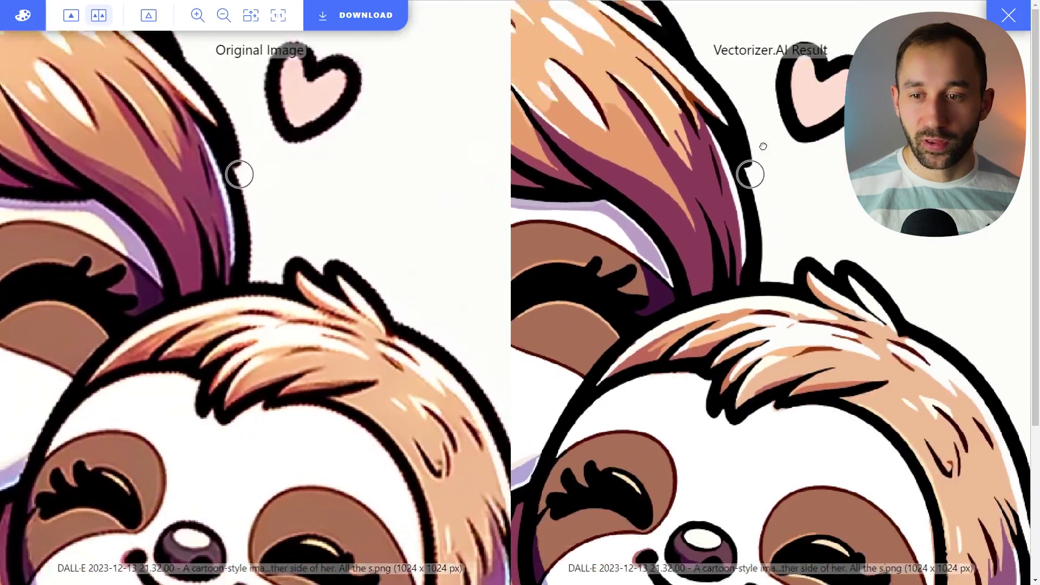
scroll(764, 144, down, 5)
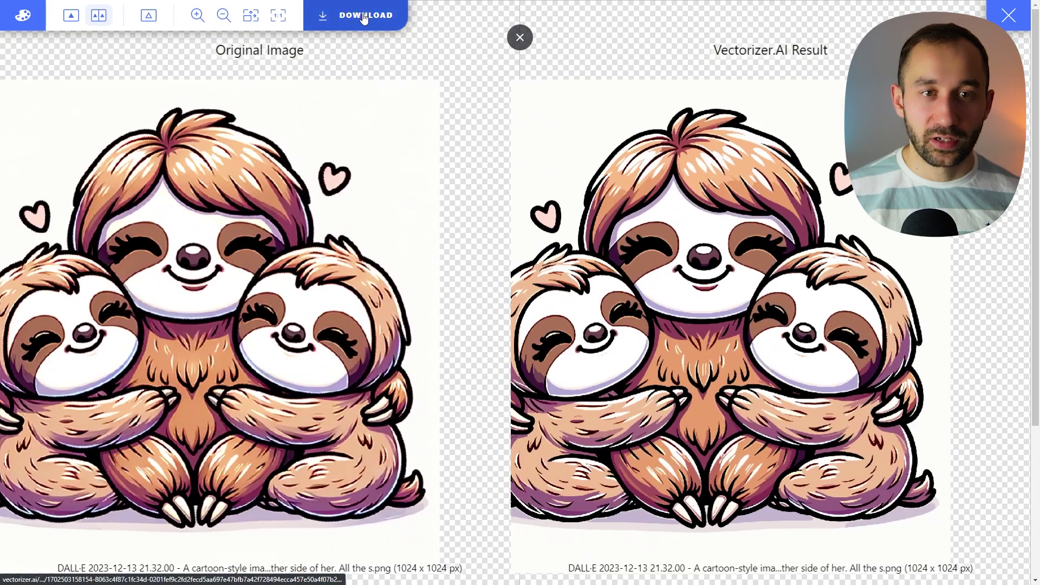
Download the vectorized image as SVG 1.1 with filled shapes stacked on top of each other
click(362, 17)
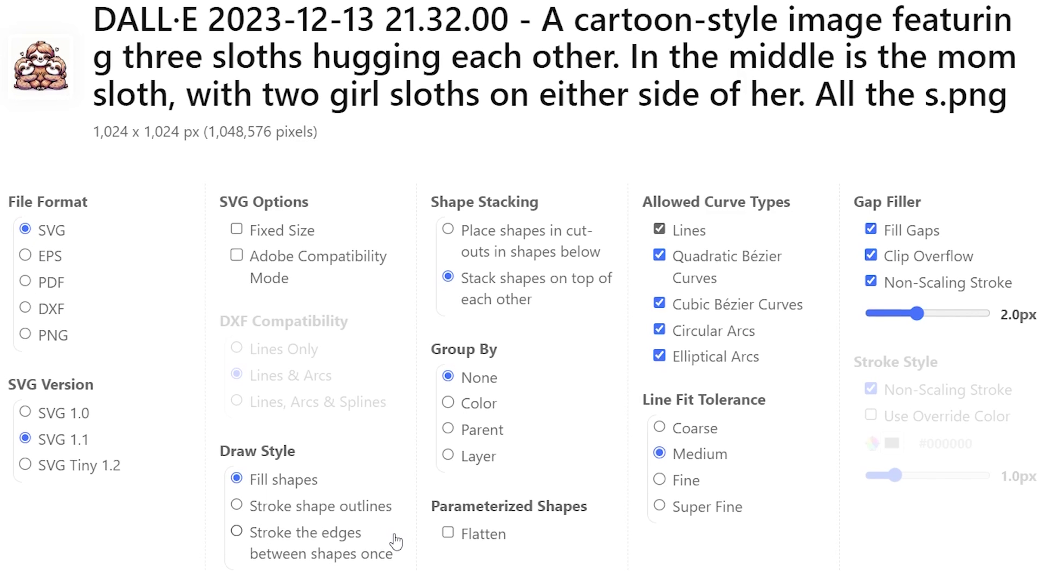
scroll(509, 573, down, 2)
scroll(509, 573, down, 2)
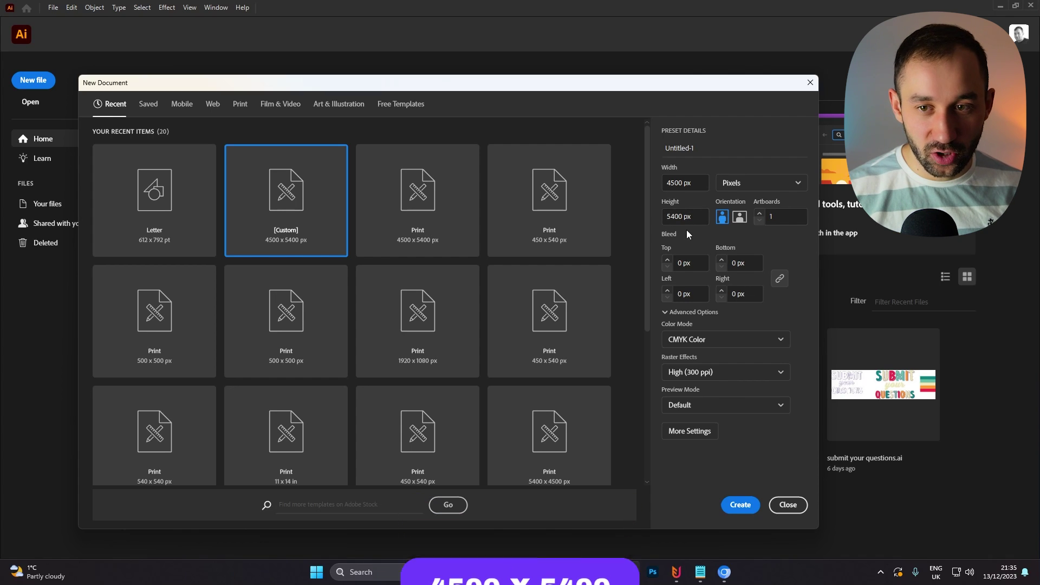
Switch to Illustrator and create a 4500 x 5400 px portrait document with CMYK colour at 300 ppi
click(745, 507)
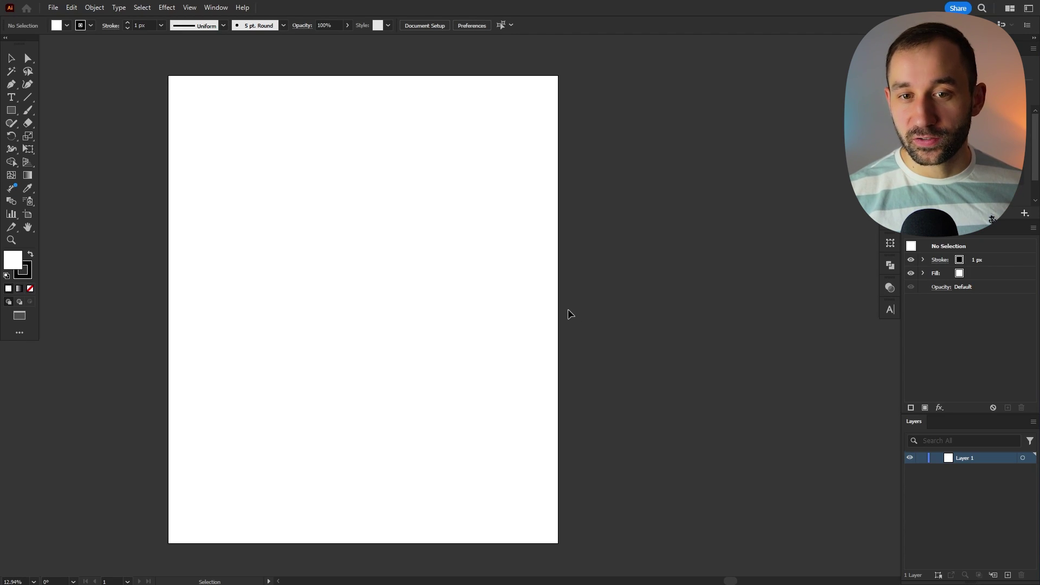
drag(543, 268, 566, 275)
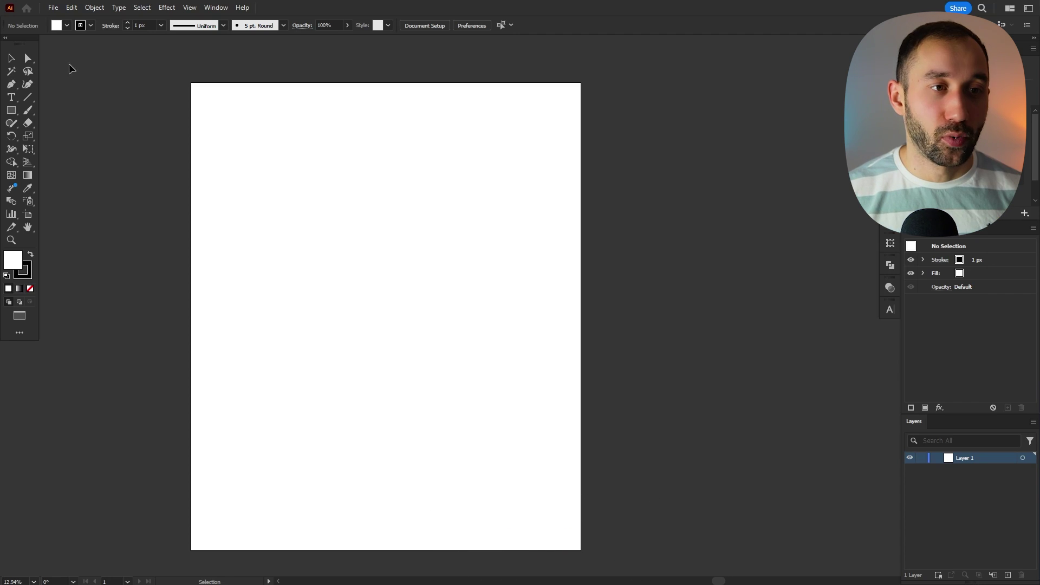
Place the vectorized sloth artwork on the artboard at a width of about 3137 px
click(55, 7)
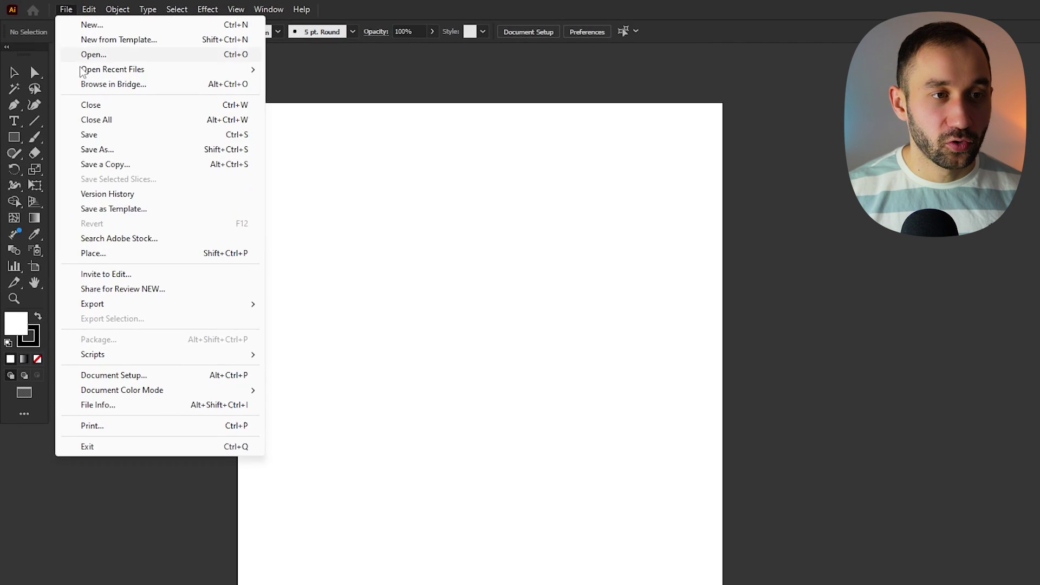
click(169, 261)
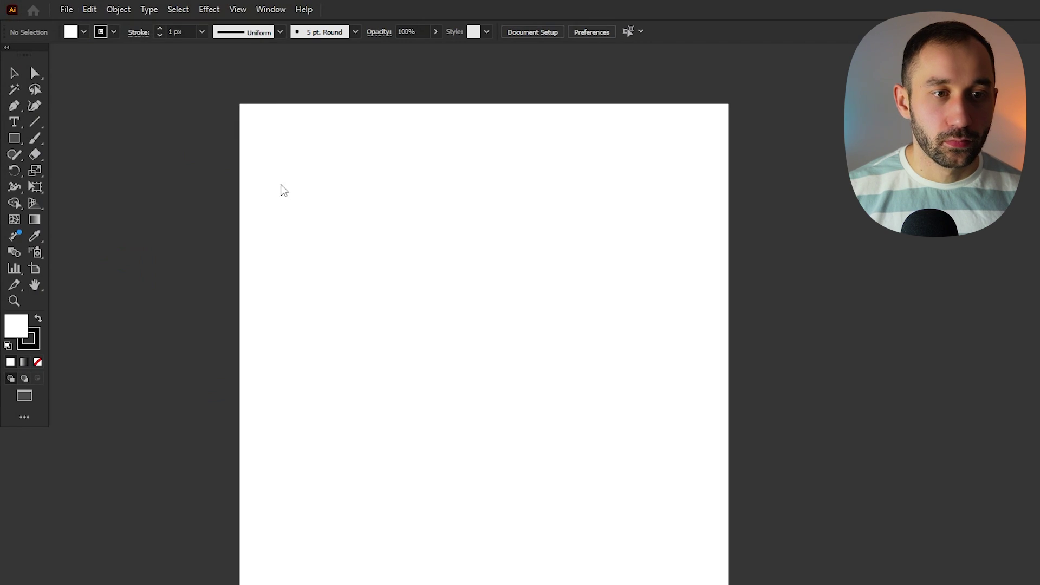
mouse_move(282, 169)
mouse_down()
mouse_move(564, 454)
mouse_move(645, 513)
mouse_up()
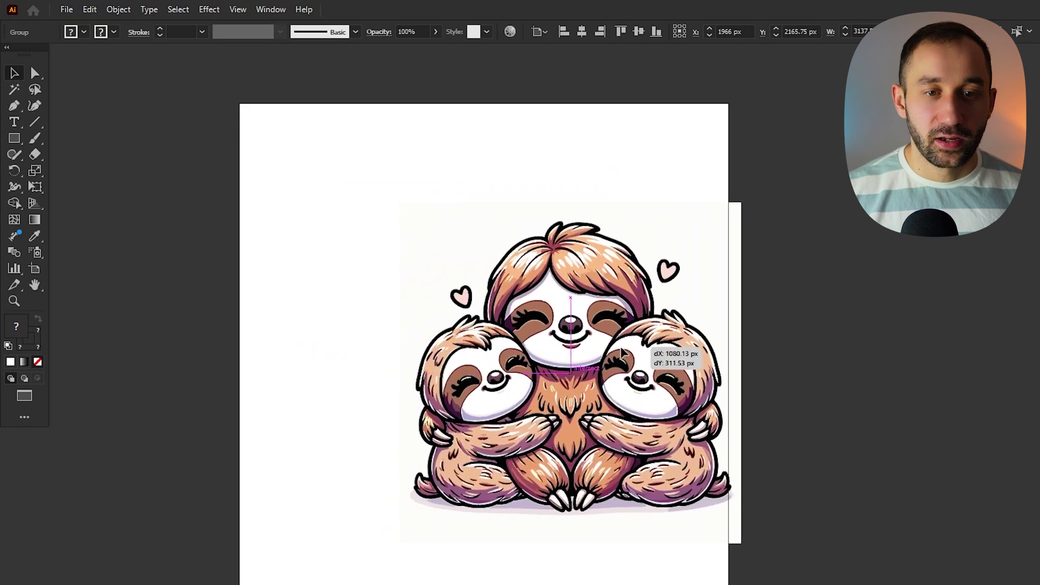
drag(680, 359, 595, 359)
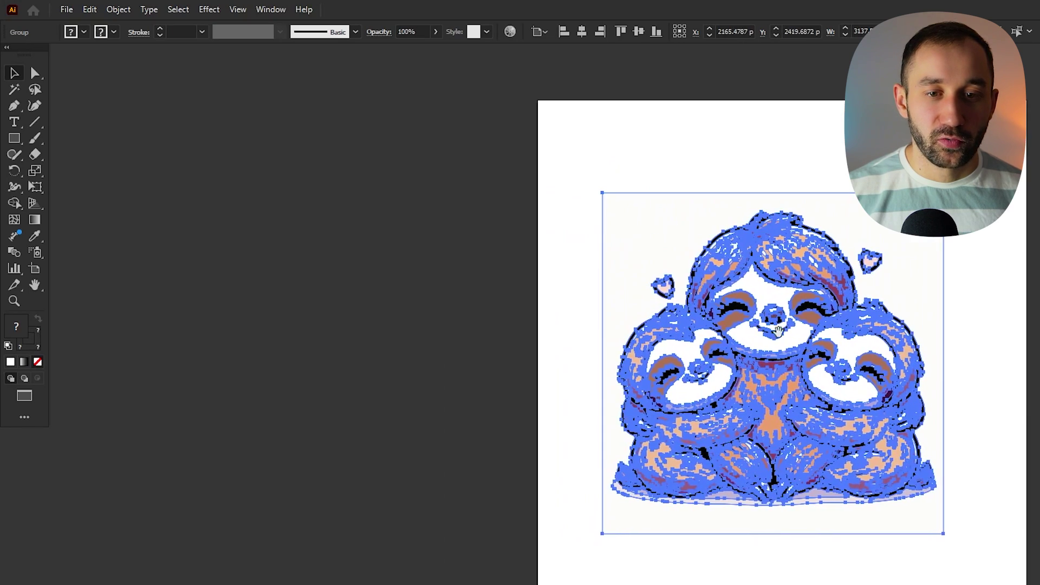
Move the sloth artwork off the artboard onto the empty canvas to its left and deselect it
drag(778, 331, 640, 329)
drag(869, 342, 514, 326)
scroll(227, 248, up, 3)
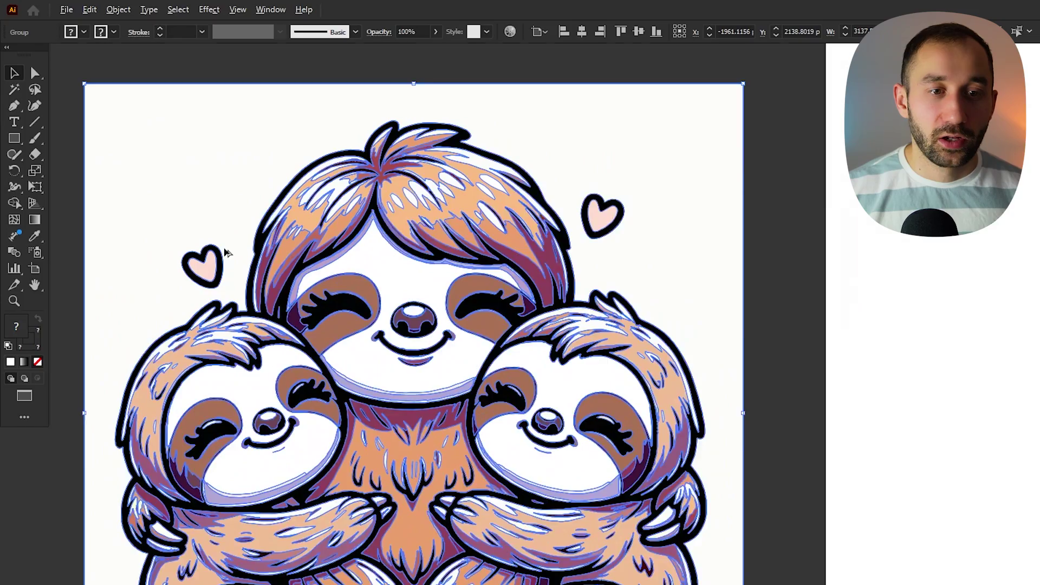
scroll(227, 248, down, 2)
drag(139, 195, 202, 219)
click(146, 211)
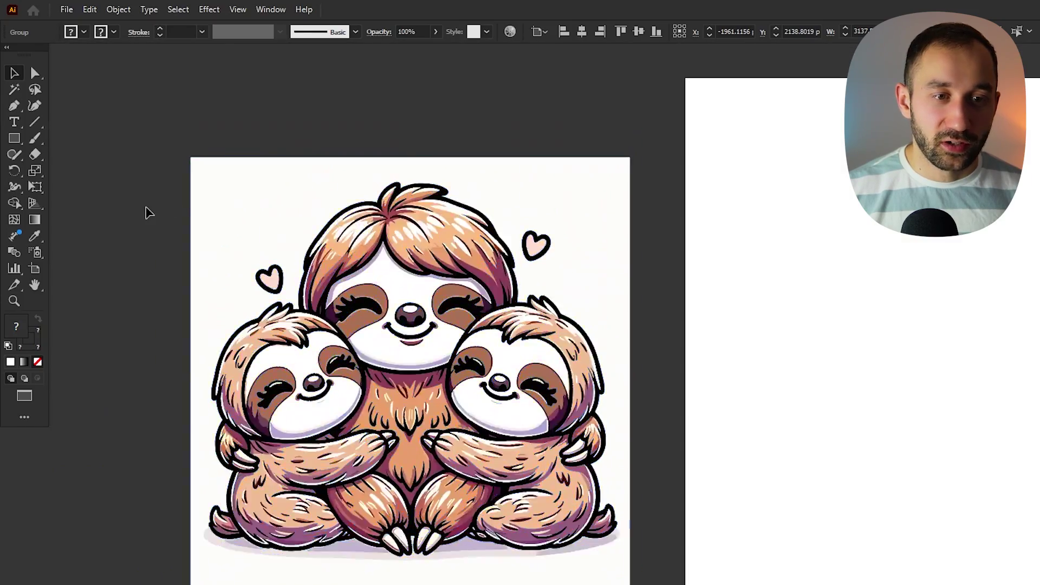
Delete the off-white background rectangle behind the sloths using the Direct Selection tool
scroll(268, 212, up, 3)
scroll(272, 213, down, 3)
click(325, 253)
drag(468, 346, 439, 336)
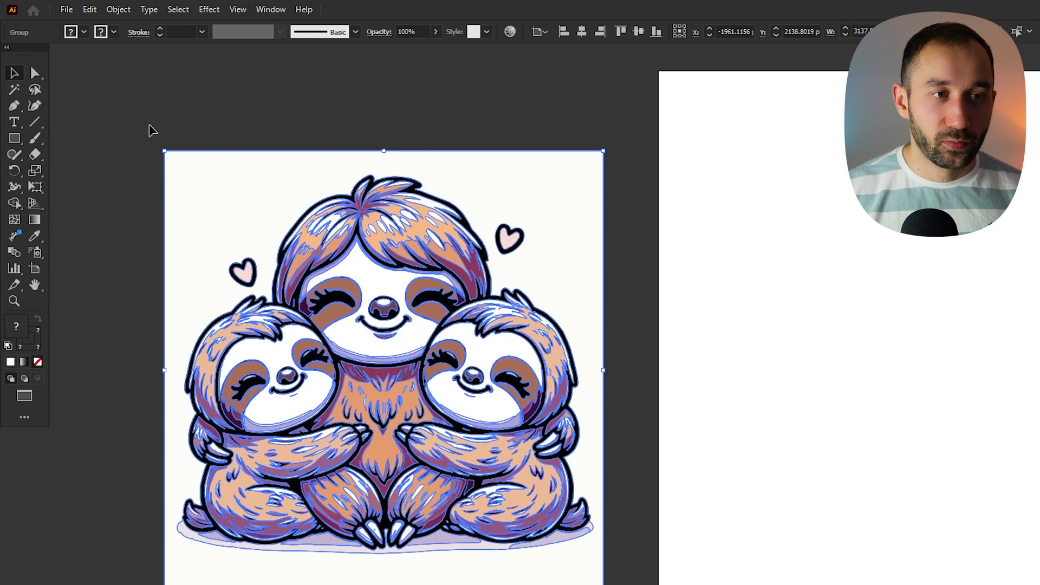
click(76, 80)
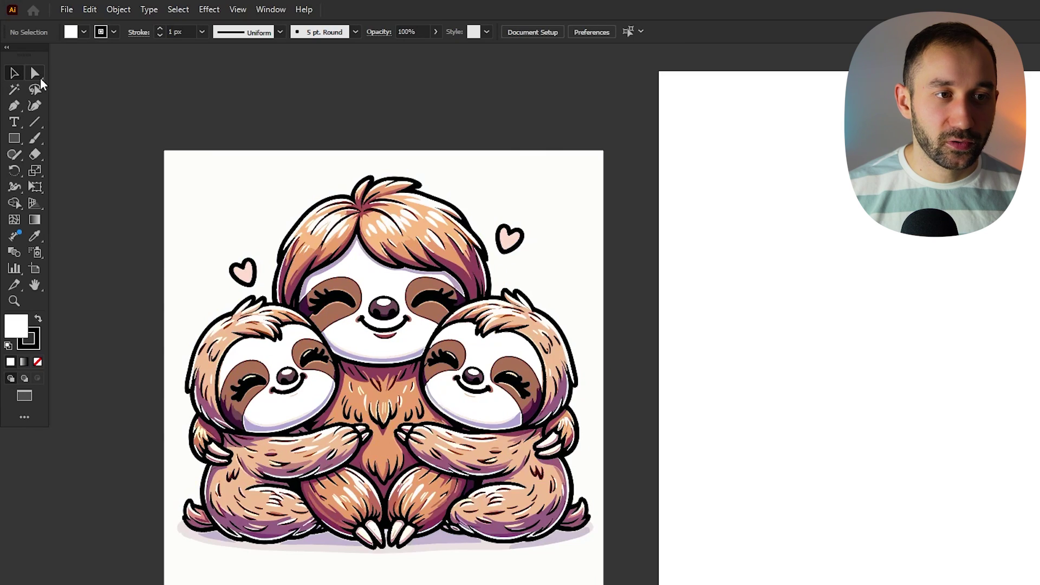
click(36, 73)
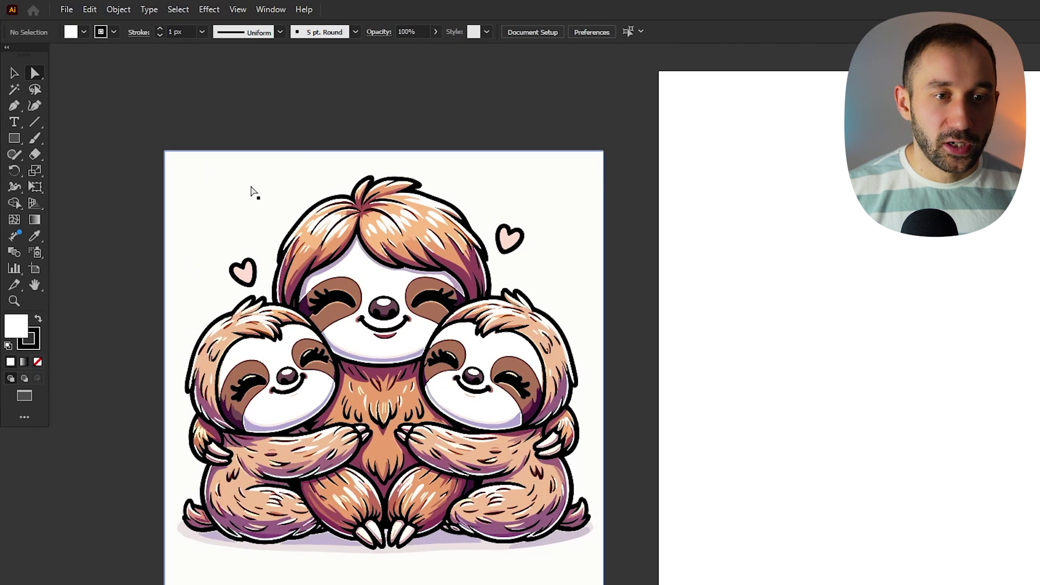
click(254, 193)
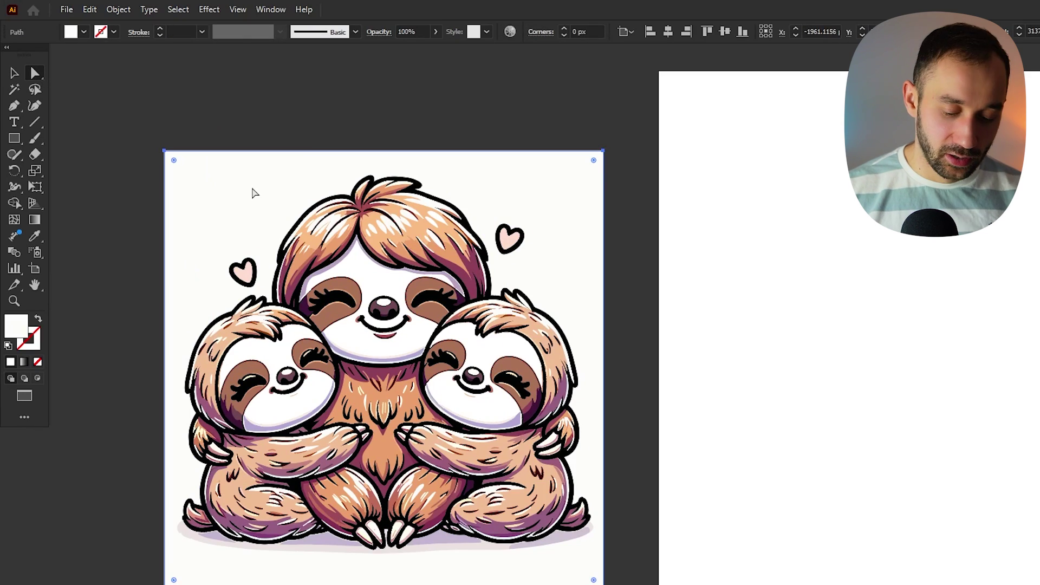
key(Delete)
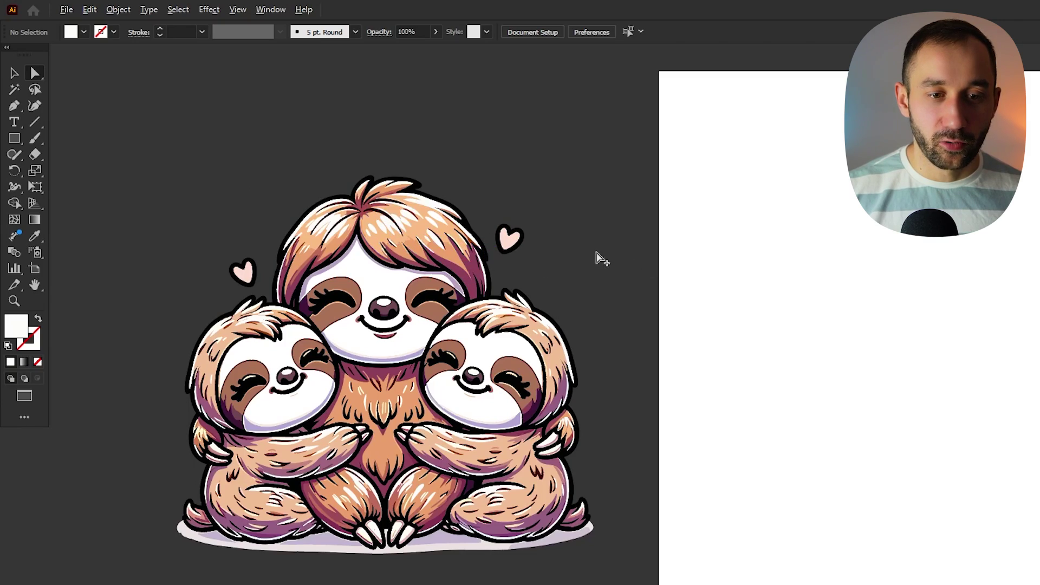
Recolour the stray purple spot on the edge of the sloth's black outline to black using the Eyedropper
scroll(543, 217, up, 3)
drag(399, 499, 732, 316)
scroll(445, 413, up, 3)
scroll(441, 414, down, 4)
scroll(441, 352, up, 7)
click(454, 454)
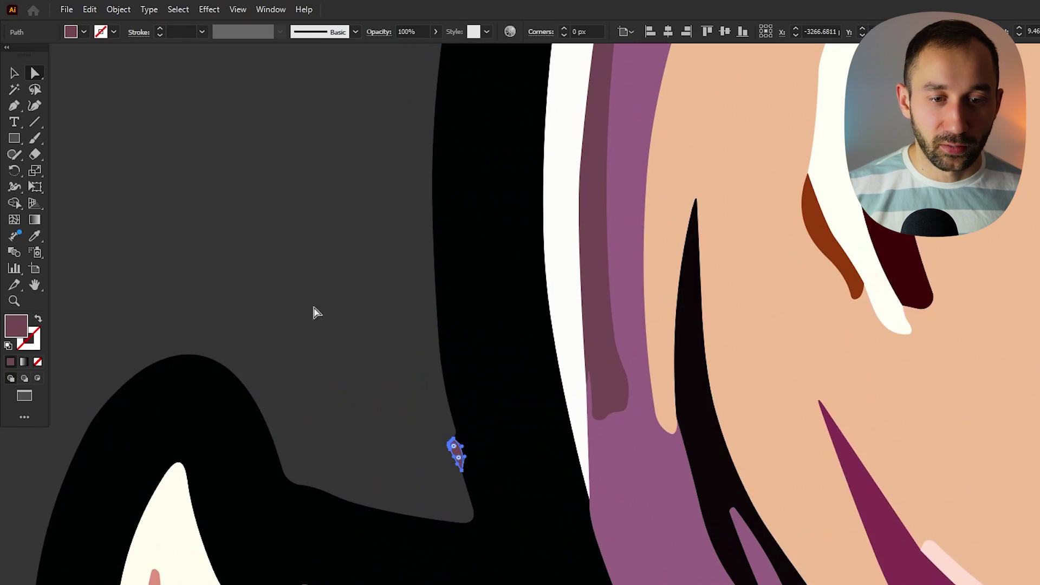
key(i)
click(488, 392)
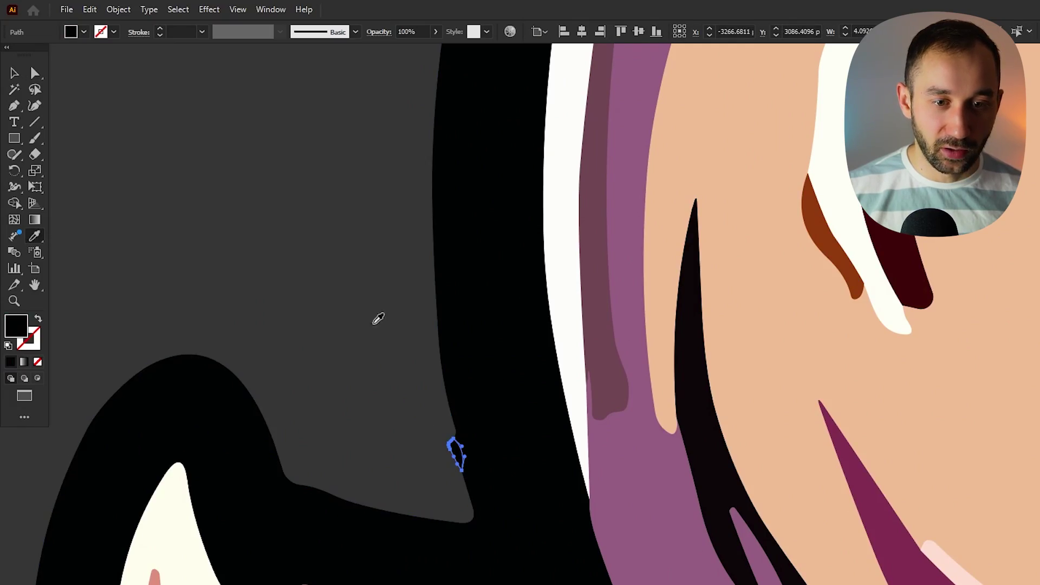
click(38, 72)
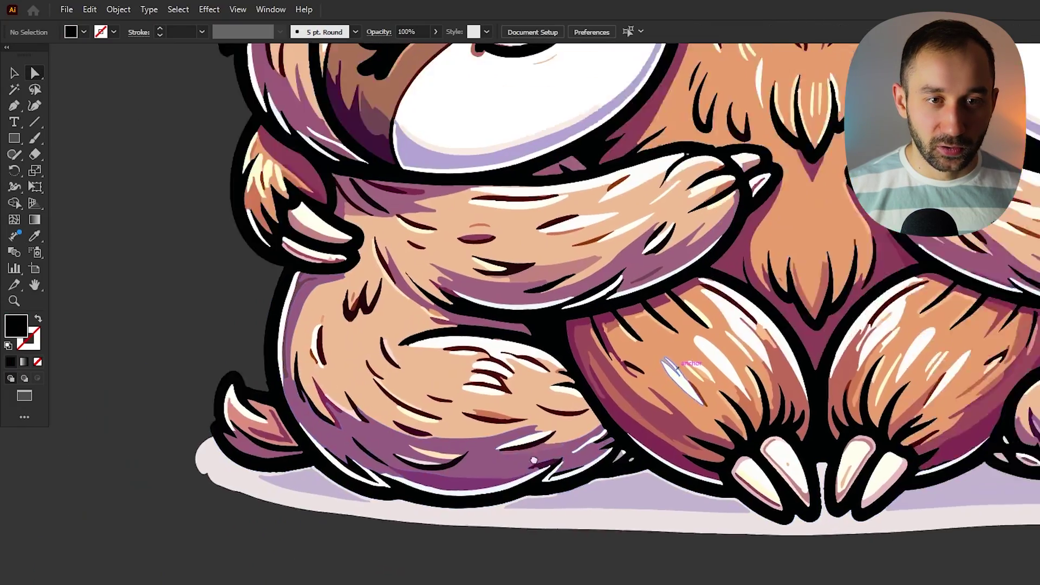
Examine the outlines, fur and faces of the sloth artwork up close for remaining stray shapes
drag(533, 460, 357, 520)
drag(743, 473, 401, 444)
scroll(767, 509, up, 4)
scroll(767, 509, down, 5)
drag(703, 209, 825, 438)
scroll(577, 296, down, 4)
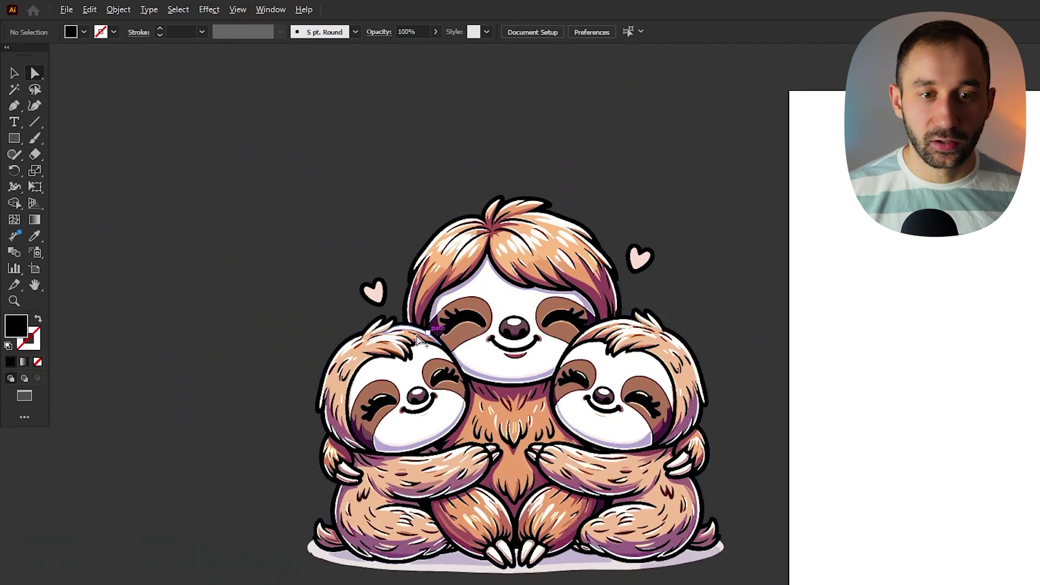
scroll(394, 245, up, 8)
scroll(394, 245, down, 6)
scroll(395, 245, down, 5)
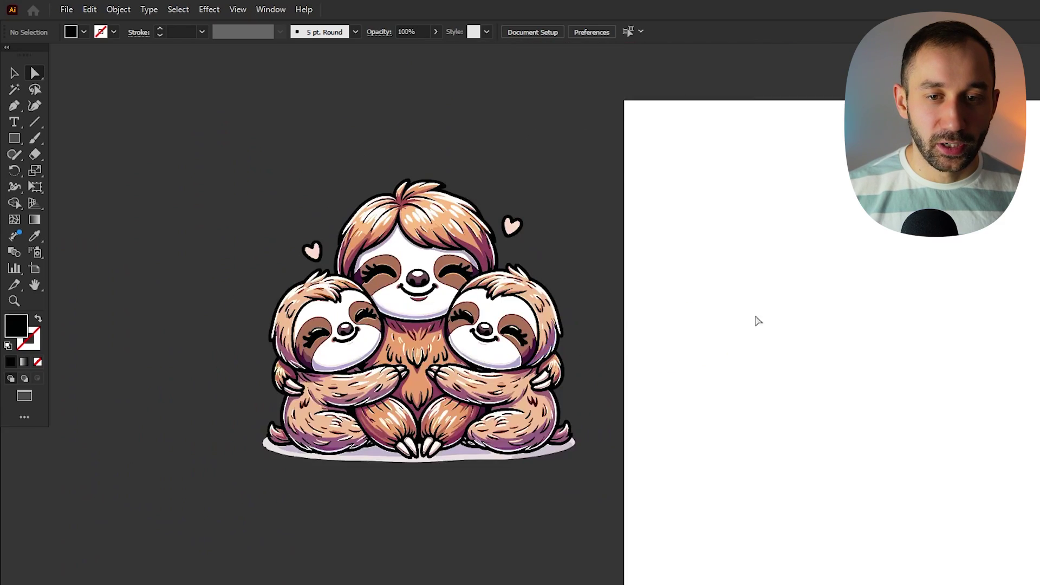
Place the sloth artwork centrally on the artboard at a width of about 3600 px and deselect it
click(15, 73)
drag(492, 404, 588, 552)
drag(452, 360, 844, 348)
drag(872, 358, 683, 387)
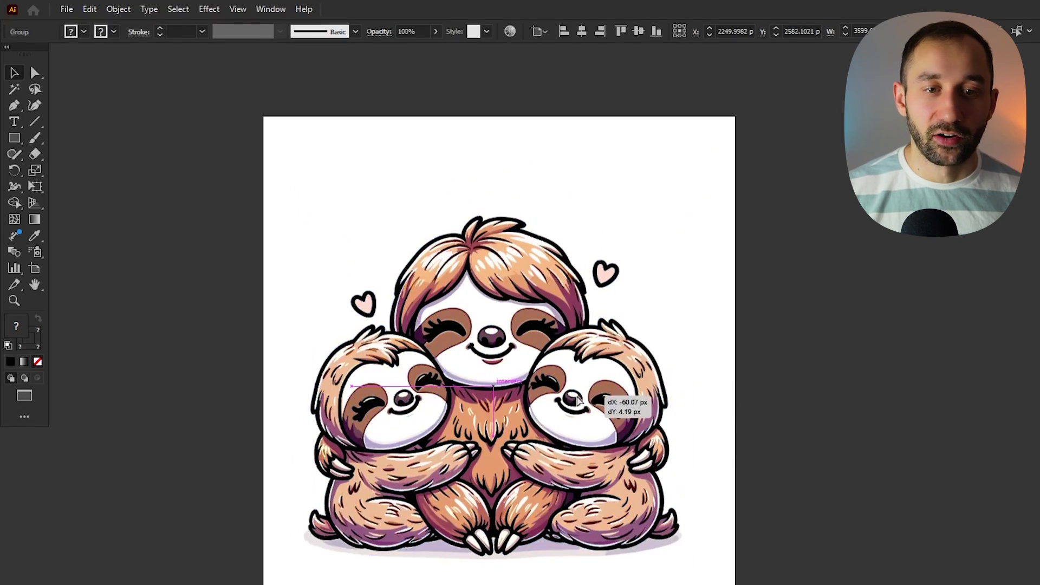
click(780, 397)
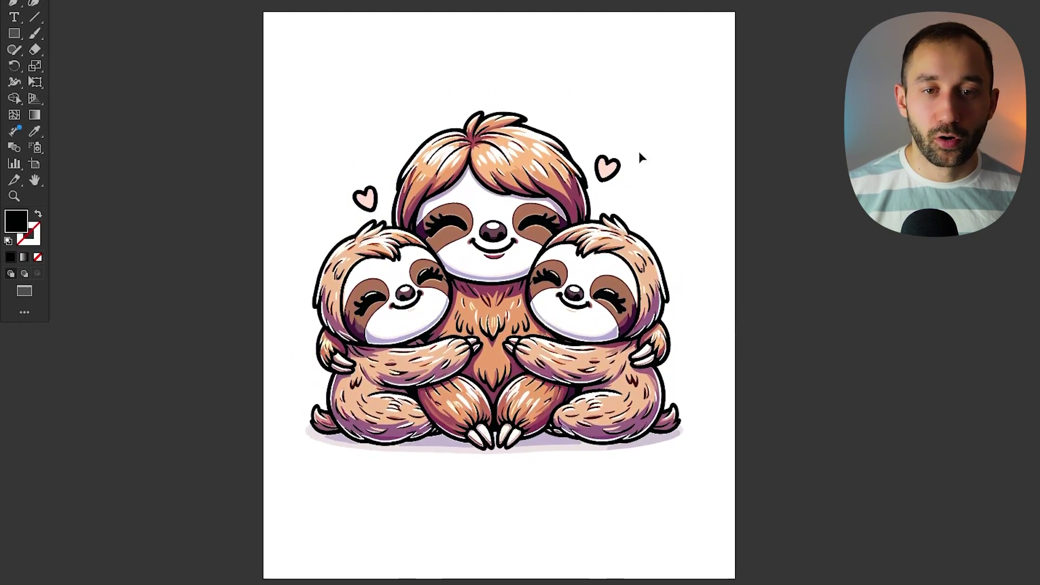
drag(565, 427, 560, 409)
click(513, 447)
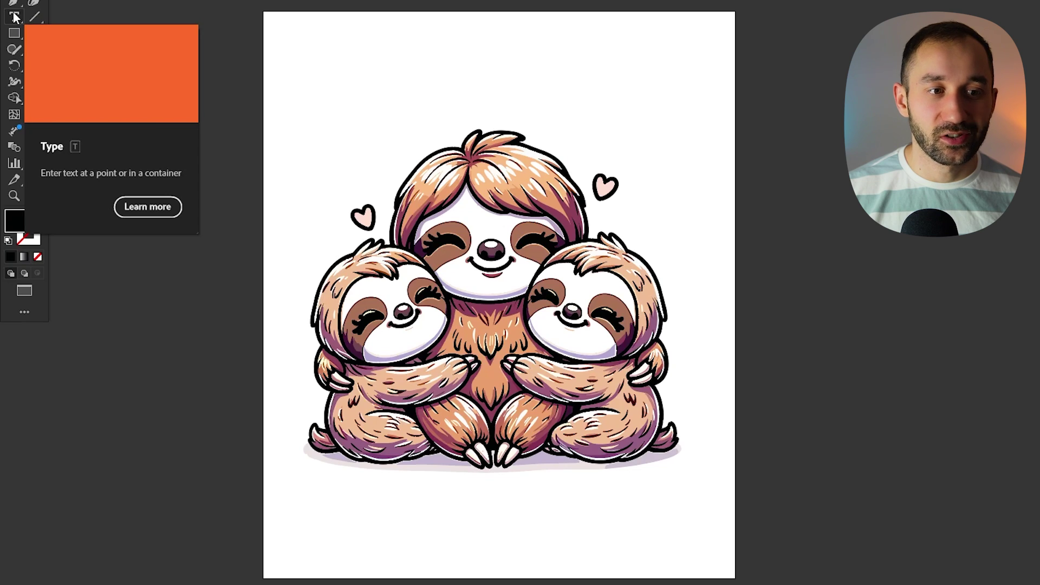
Add the text "MOM OF" above the sloths and enlarge it to span the space over their heads
click(376, 76)
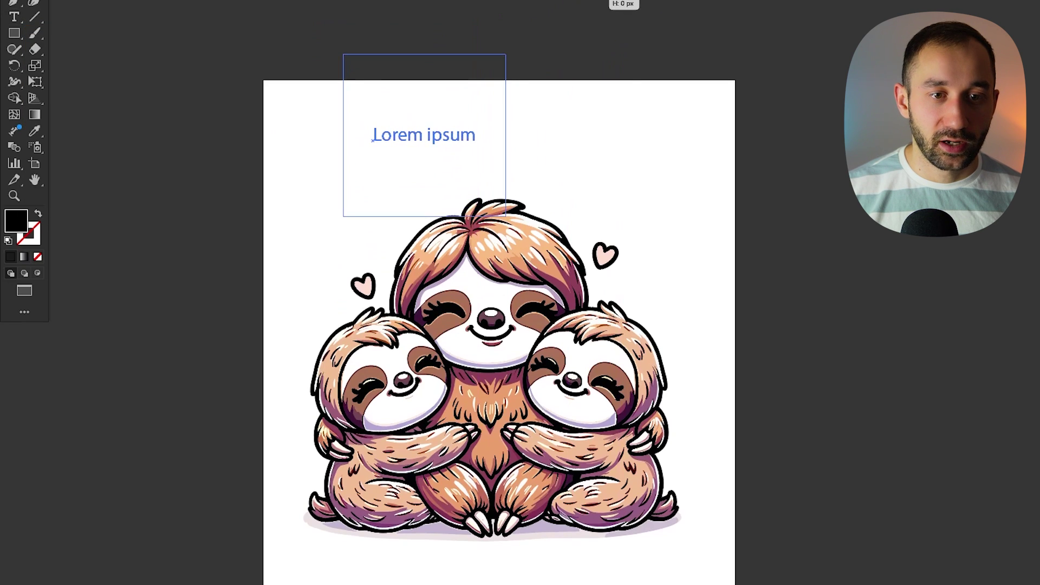
drag(492, 138, 707, 96)
key(t)
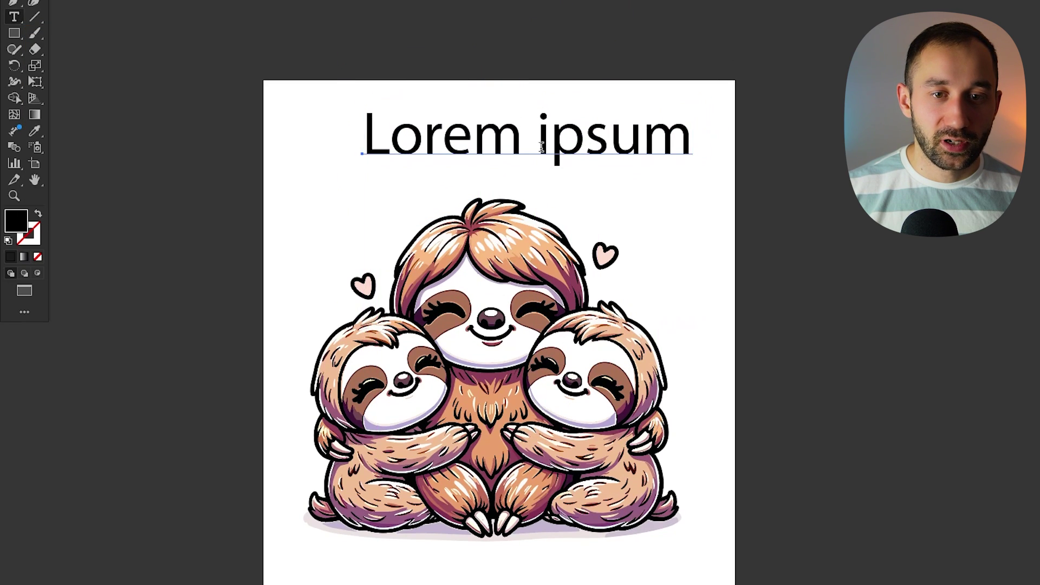
triple_click(540, 141)
text(MOM OF)
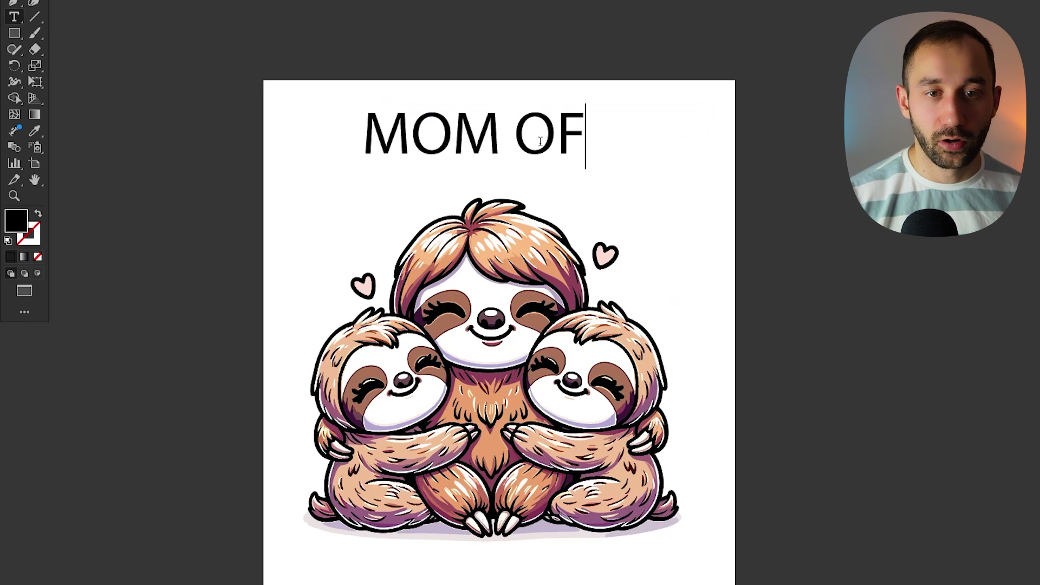
drag(590, 139, 638, 187)
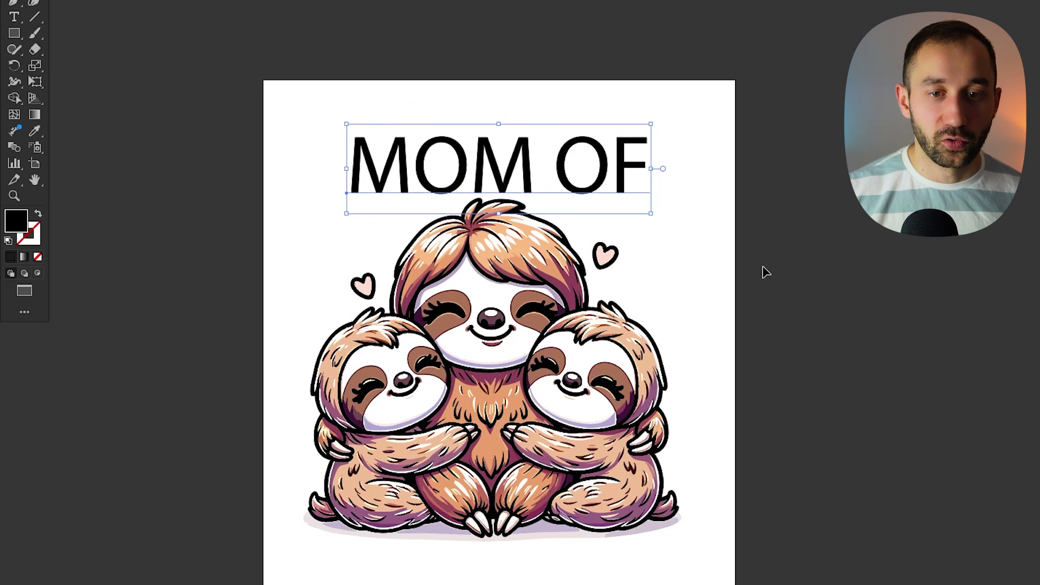
Set the MOM OF text in the Caraque Bold Melted font and enlarge it to span most of the artboard's width
drag(765, 272, 709, 211)
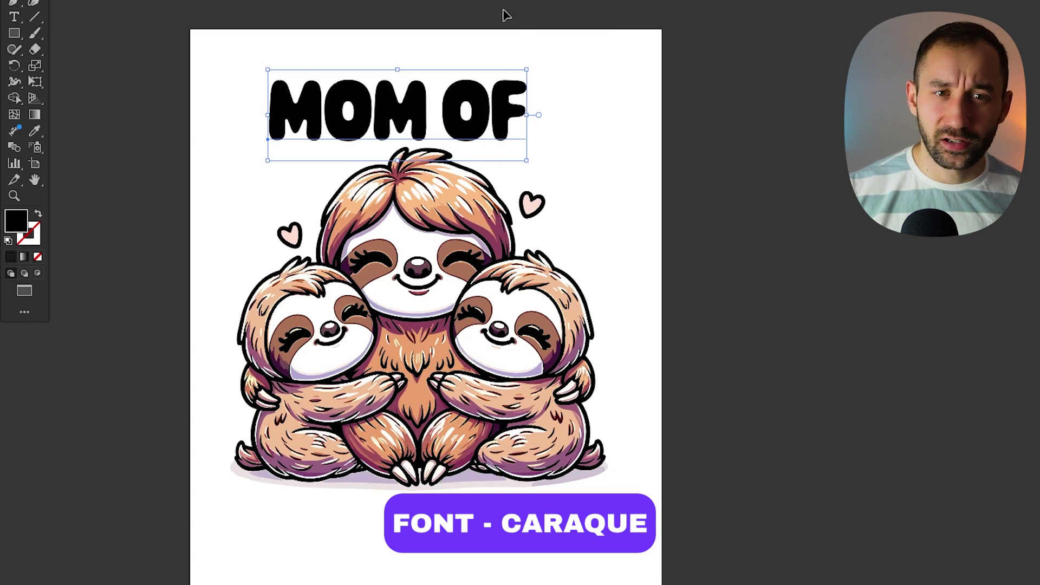
drag(535, 117, 594, 111)
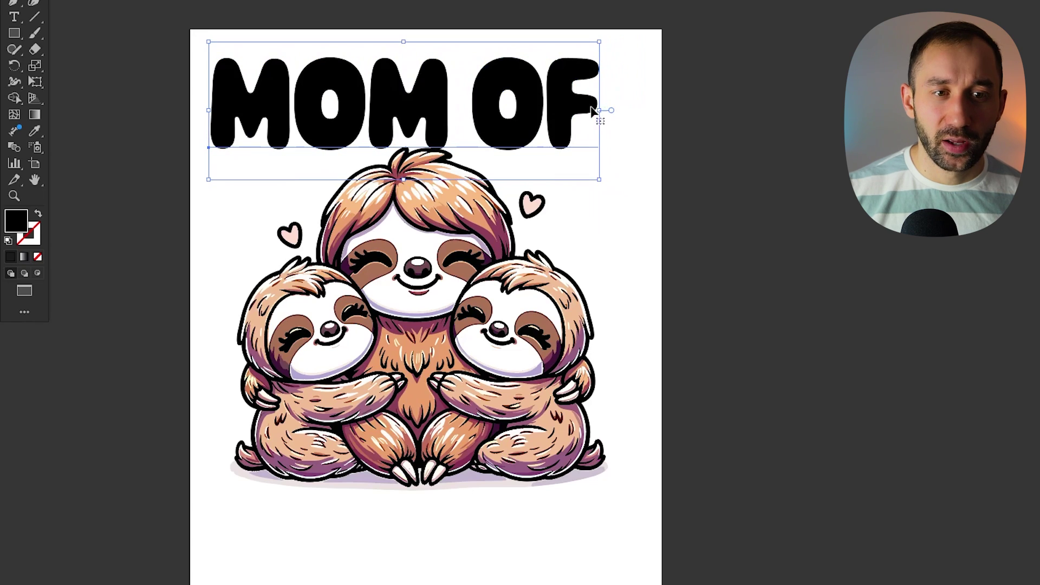
scroll(318, 98, up, 3)
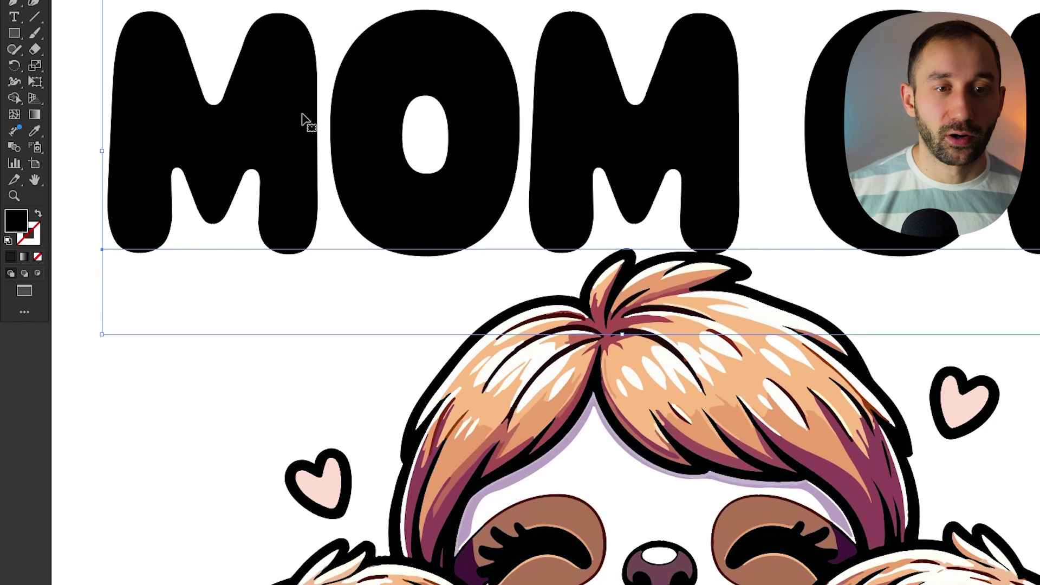
scroll(621, 179, right, 5)
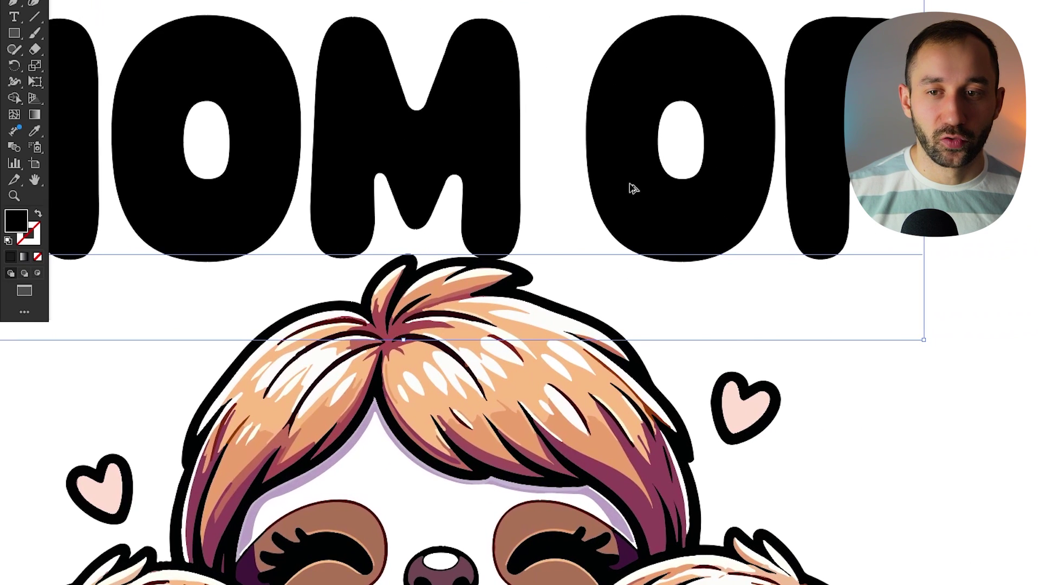
scroll(634, 188, down, 3)
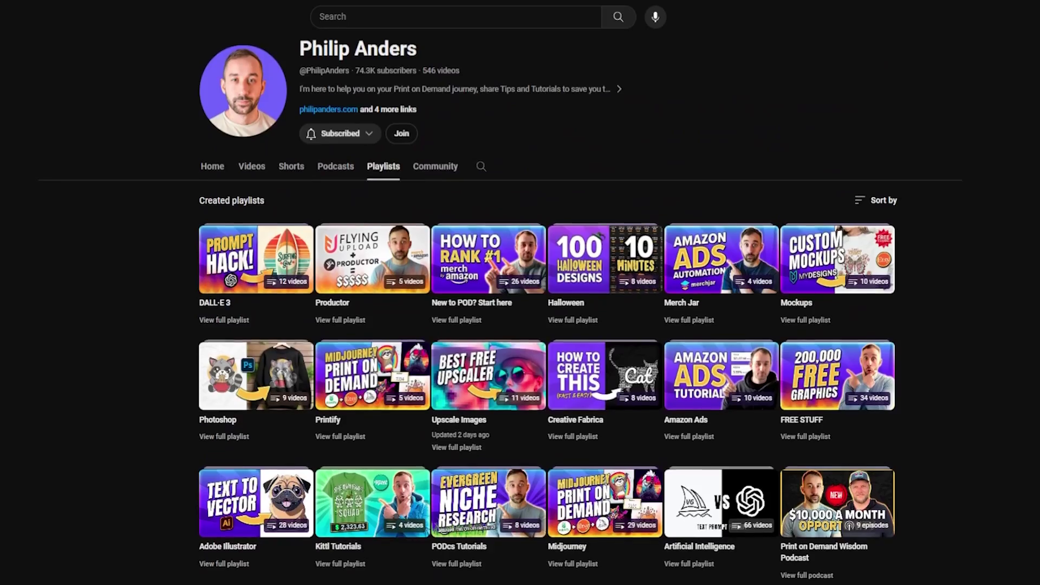
scroll(520, 303, down, 2)
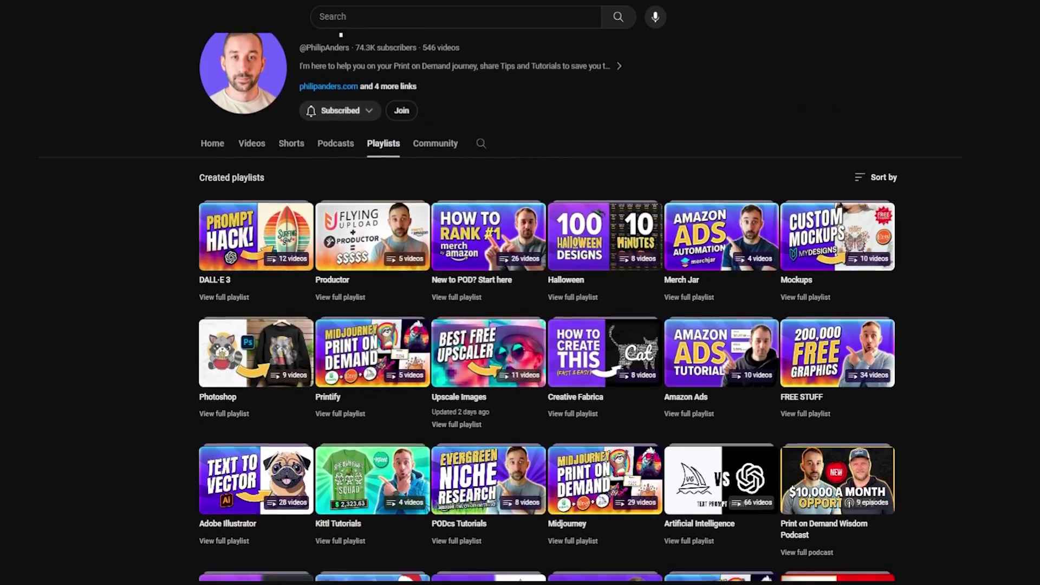
scroll(520, 304, down, 2)
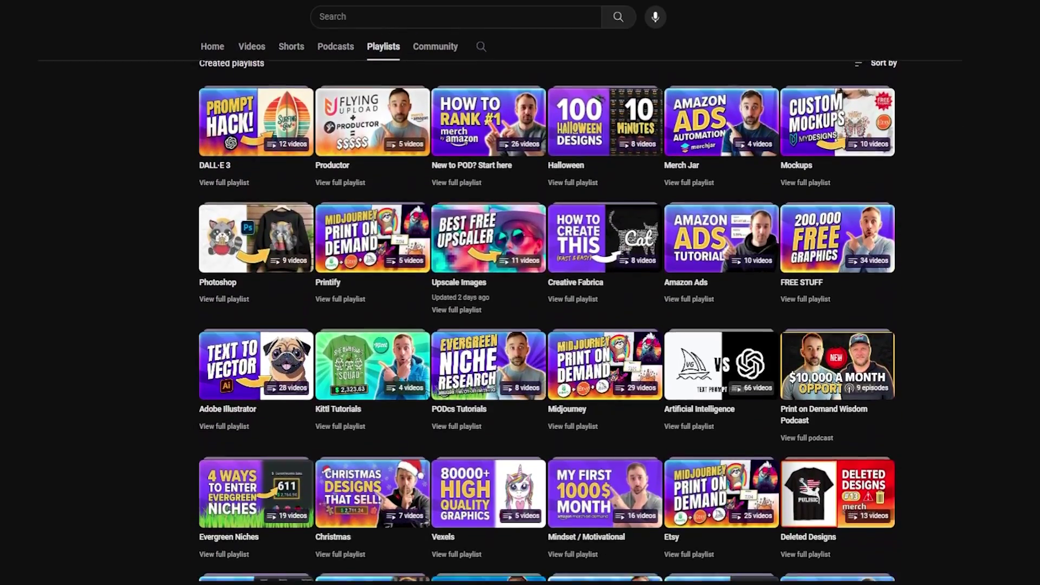
scroll(520, 303, down, 2)
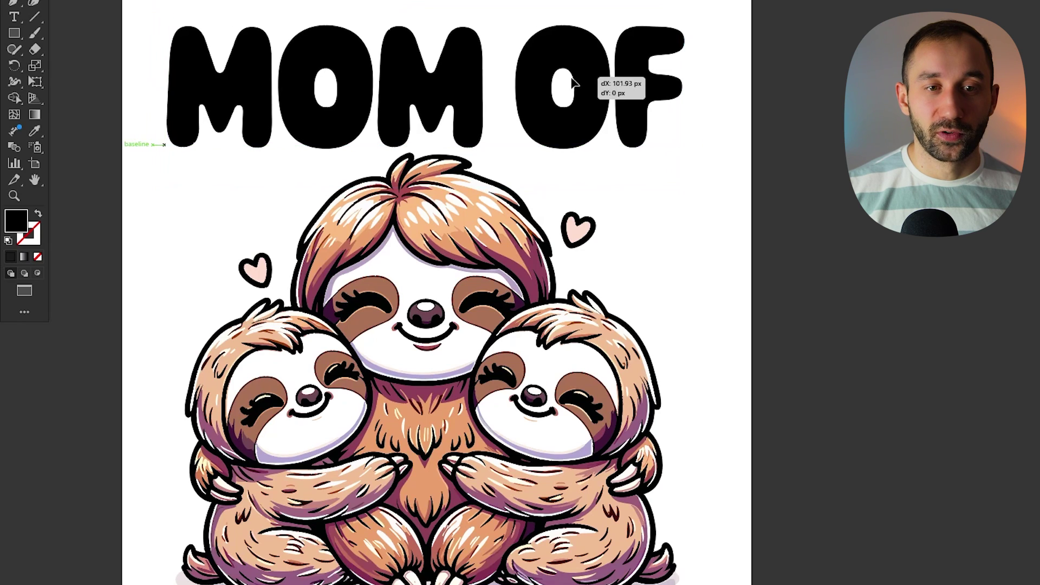
Duplicate the MOM OF text below the sloths and change the copy to "TWO"
click(596, 80)
scroll(790, 174, down, 1)
key(ctrl+minus)
click(534, 14)
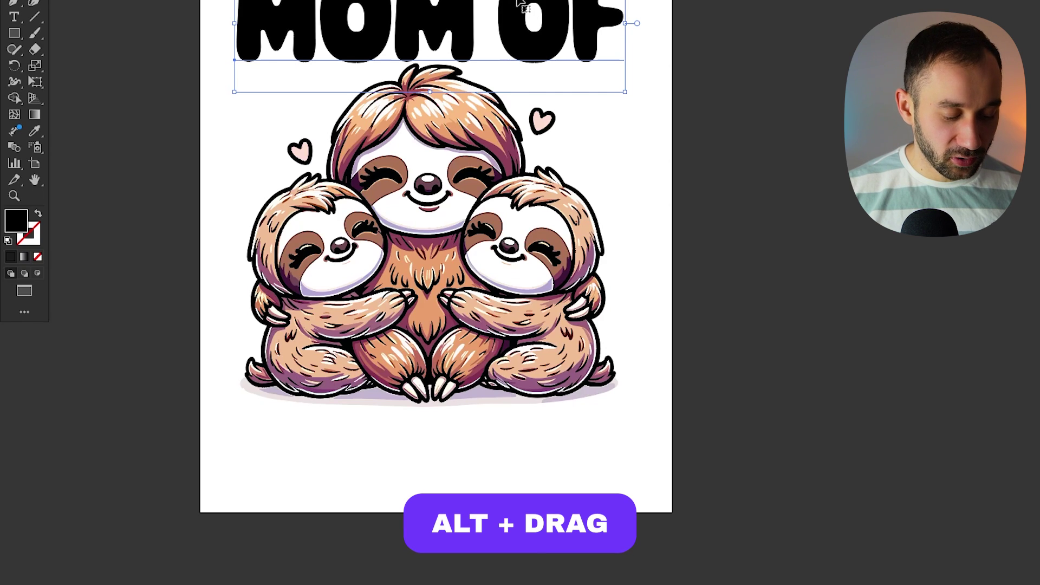
drag(520, 2, 529, 434)
key(t)
key(ctrl+a)
text(TWO)
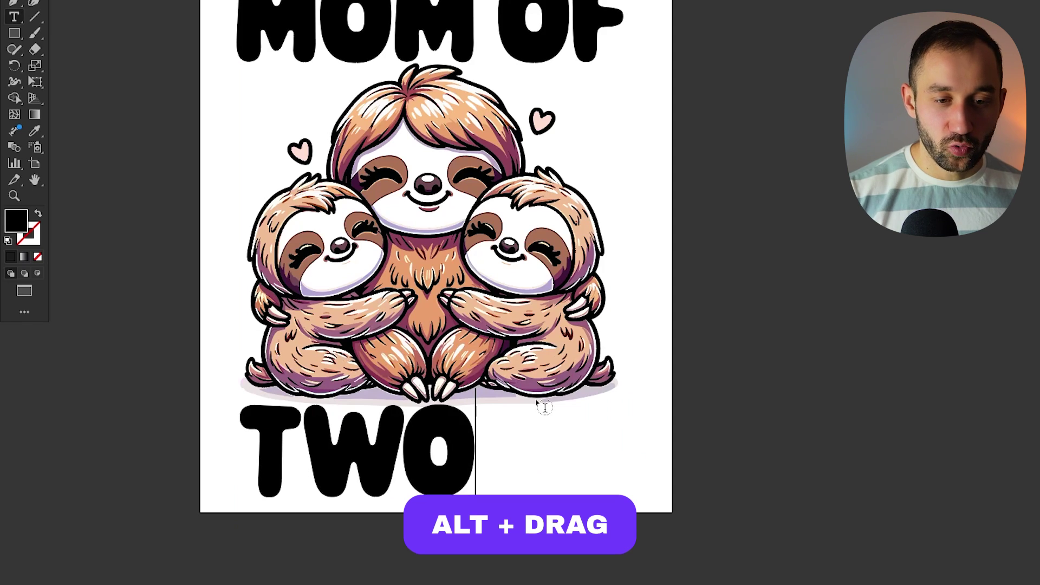
key(Escape)
Centre the TWO text over the sloths' feet and move it up with the artwork until the hair overlaps MOM OF
drag(367, 446, 460, 378)
click(425, 219)
click(431, 38)
drag(546, 45, 498, 66)
mouse_move(479, 352)
mouse_down()
mouse_move(479, 326)
mouse_move(474, 336)
mouse_up()
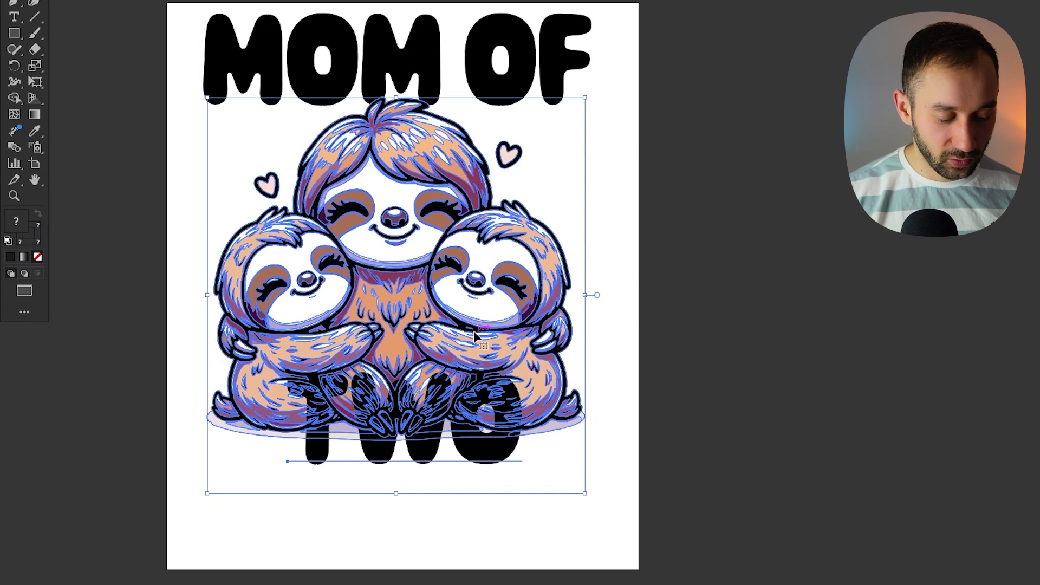
Bring the selected sloth artwork and TWO text to the front, above the MOM OF text
key(ctrl+shift+bracketright)
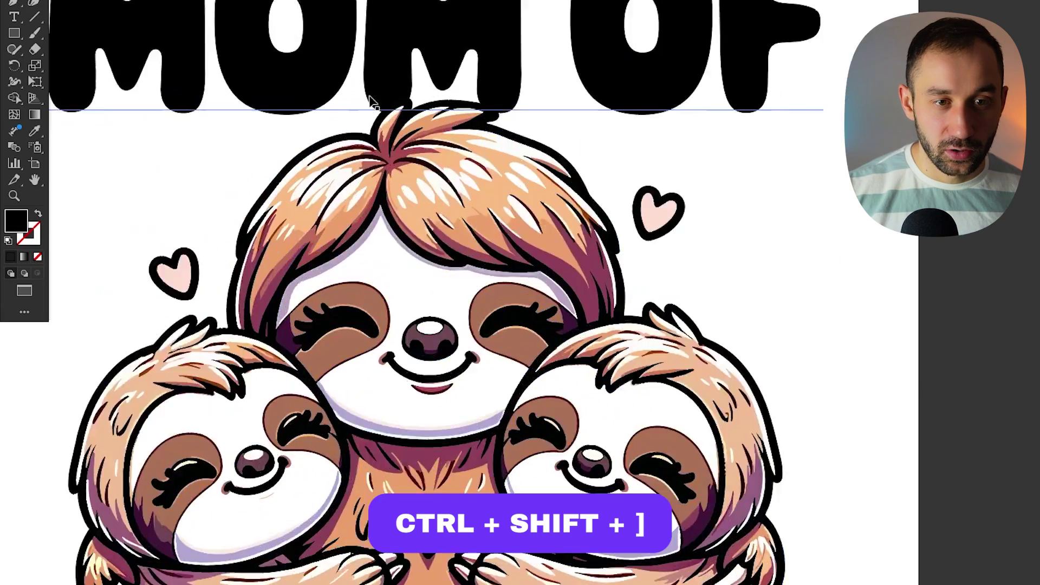
scroll(370, 98, up, 3)
scroll(476, 74, up, 3)
scroll(460, 239, down, 10)
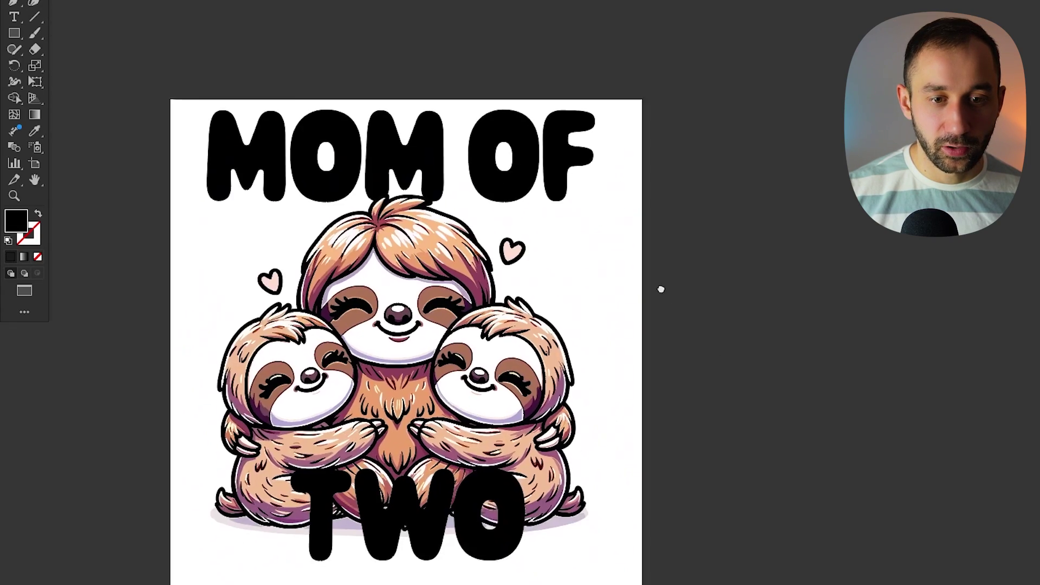
Recolour the MOM OF text to dark grey using the Eyedropper
click(539, 121)
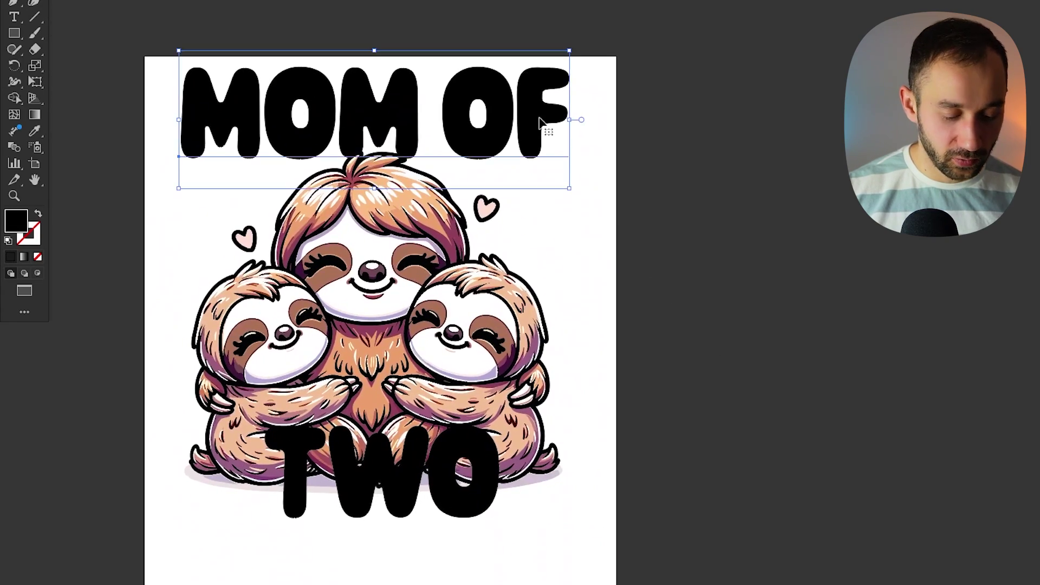
key(i)
click(355, 47)
scroll(365, 155, up, 5)
scroll(395, 233, down, 3)
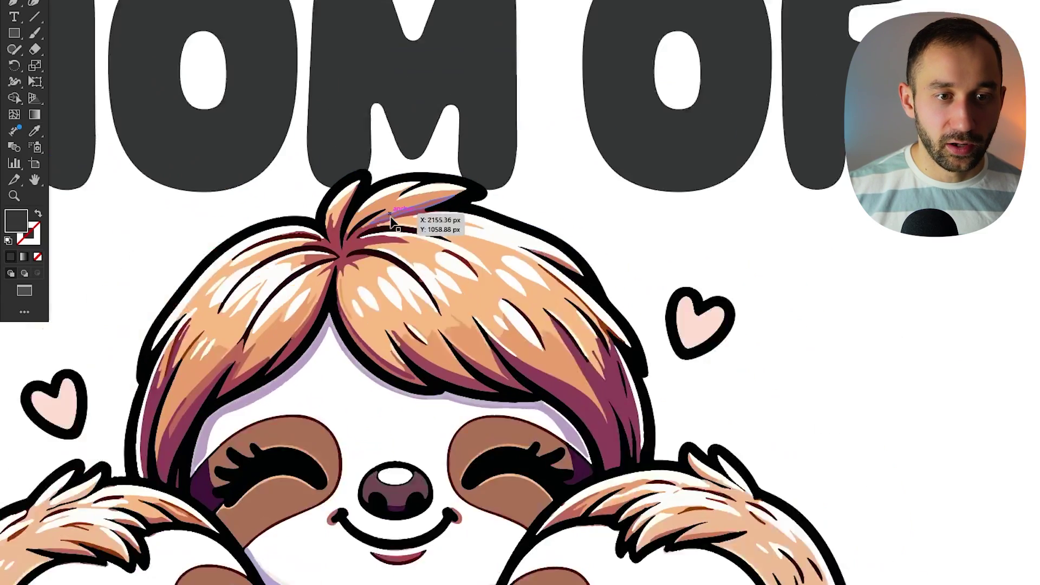
Nudge the sloth artwork slightly upward so the hair overlaps the MOM OF letters a little more
click(411, 260)
scroll(411, 265, down, 1)
mouse_move(402, 207)
mouse_down()
mouse_move(402, 190)
mouse_move(401, 200)
mouse_up()
click(815, 329)
drag(815, 330, 806, 267)
scroll(793, 267, down, 3)
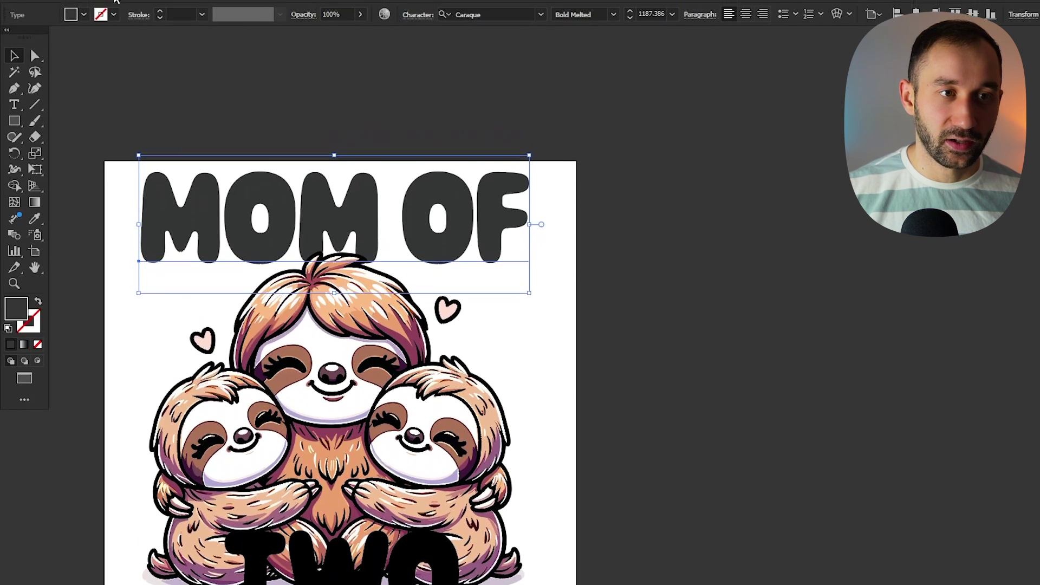
Apply an envelope warp to the MOM OF text with a horizontal Arc style and 40% bend
click(118, 10)
mouse_move(157, 444)
click(368, 444)
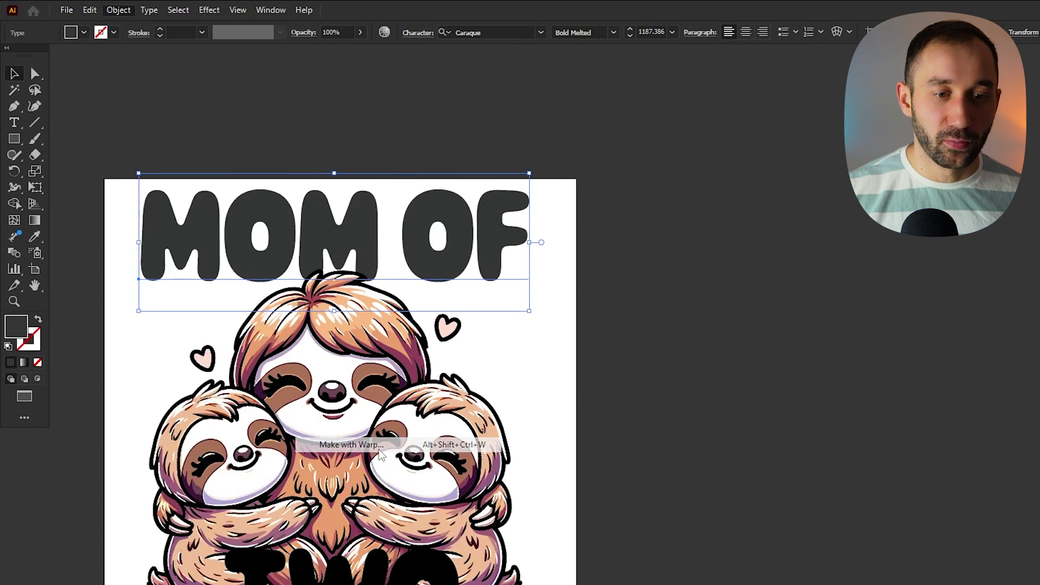
click(754, 365)
click(761, 362)
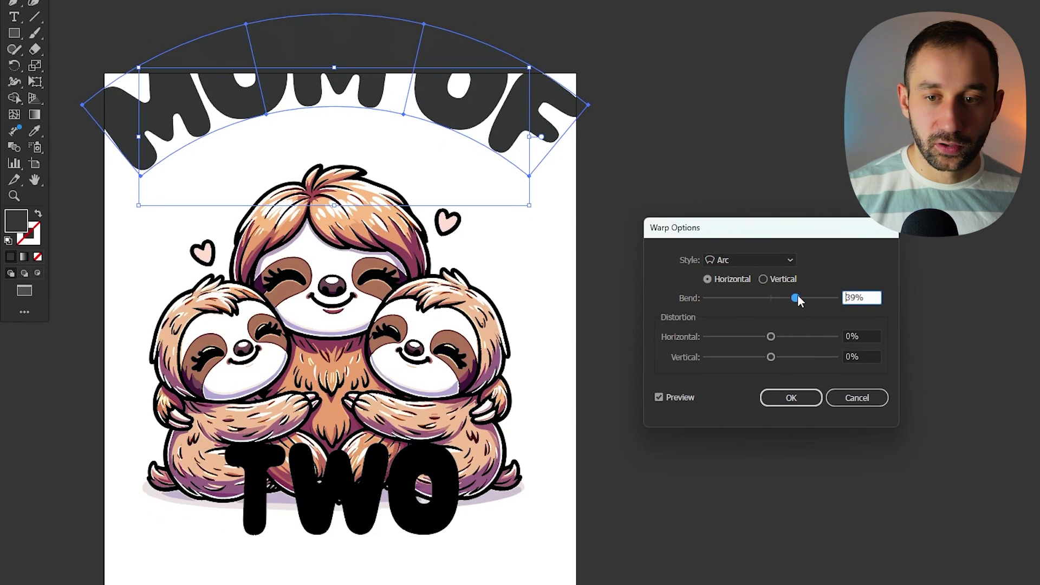
click(801, 399)
Scale the arched MOM OF text down to fit the artboard, stretch it slightly taller, and position it above the sloths
drag(580, 19, 547, 67)
drag(453, 106, 464, 116)
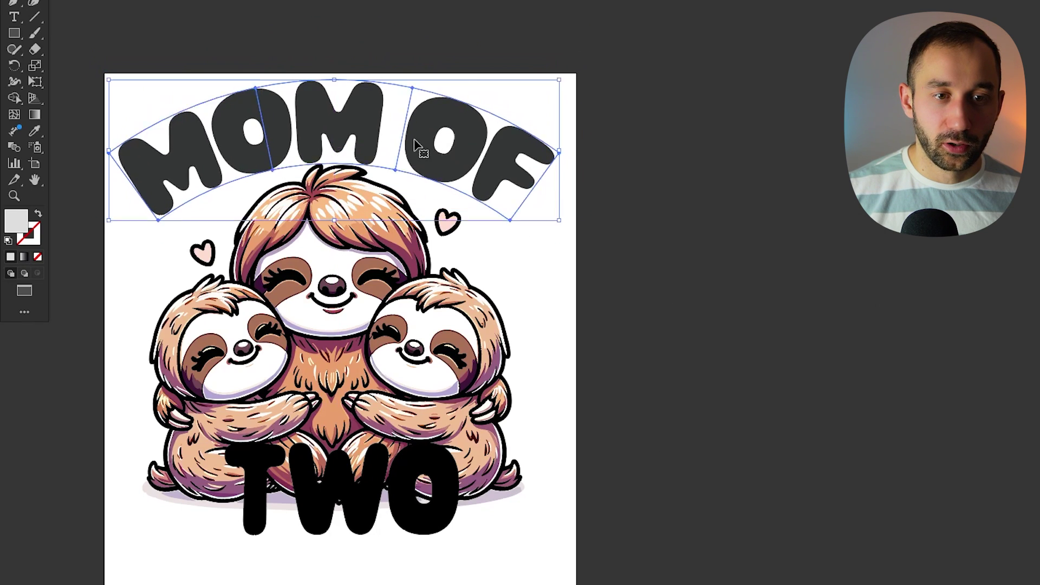
drag(335, 221, 334, 239)
drag(388, 110, 390, 107)
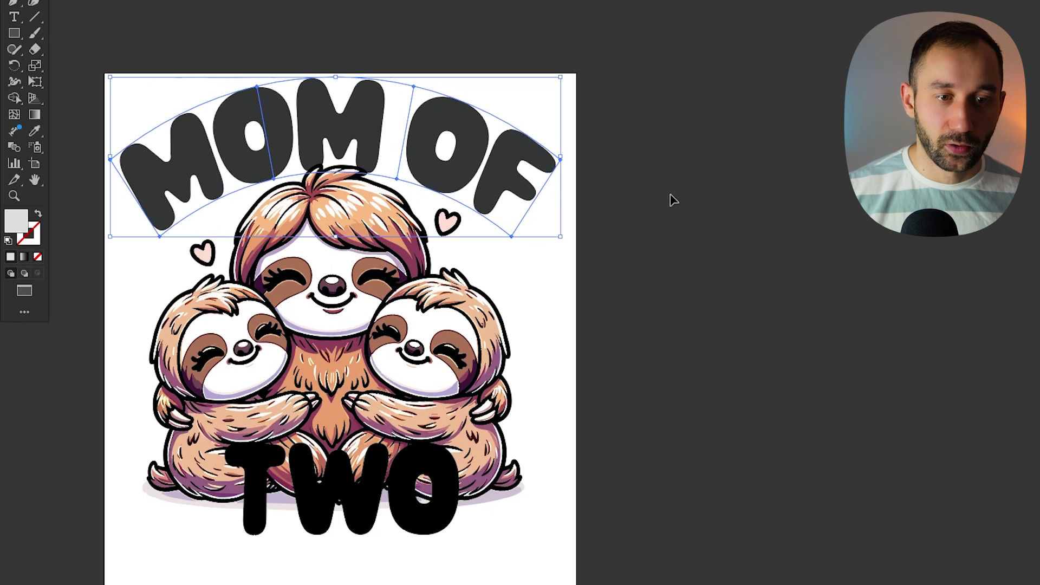
Open the contents of the arched MOM OF envelope for editing
scroll(353, 150, up, 2)
scroll(382, 122, down, 1)
drag(364, 60, 424, 77)
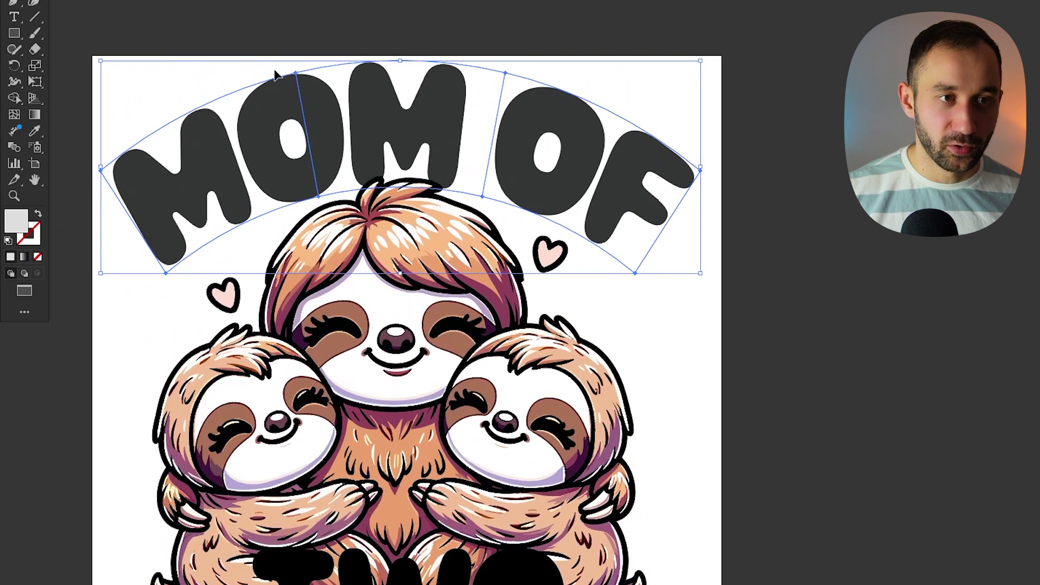
scroll(275, 74, up, 4)
scroll(297, 139, down, 3)
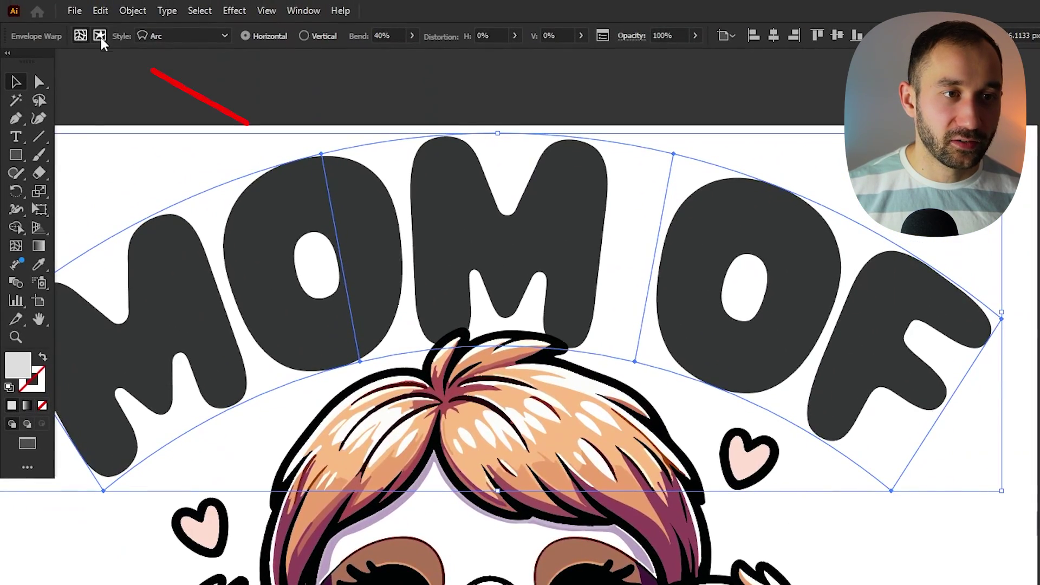
click(100, 37)
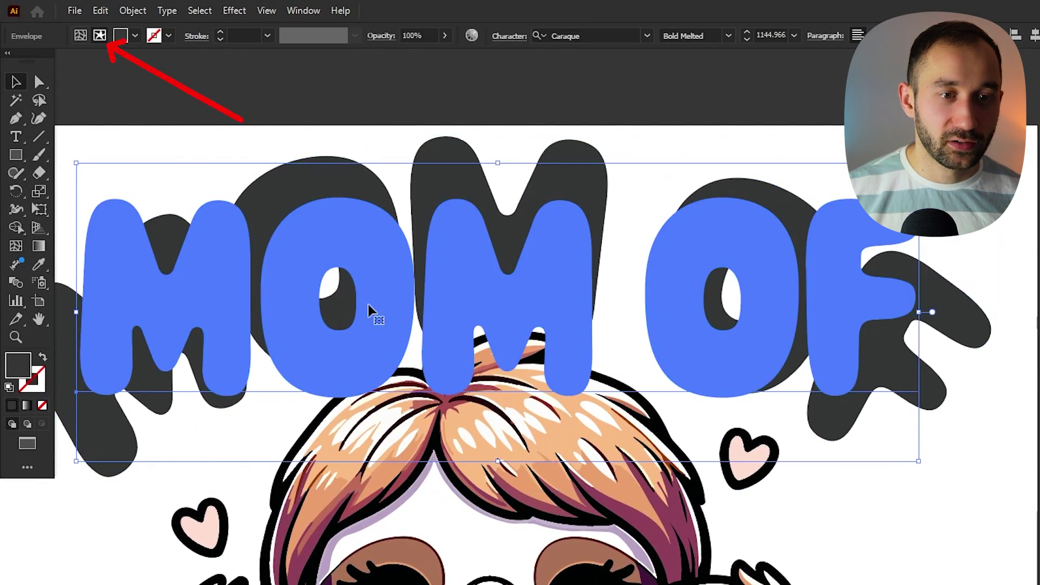
Target the MOM OF lettering inside the envelope and recolor it with the plum shade sampled from the mother sloth's hair
key(t)
triple_click(264, 285)
click(265, 285)
click(8, 81)
drag(434, 510, 390, 410)
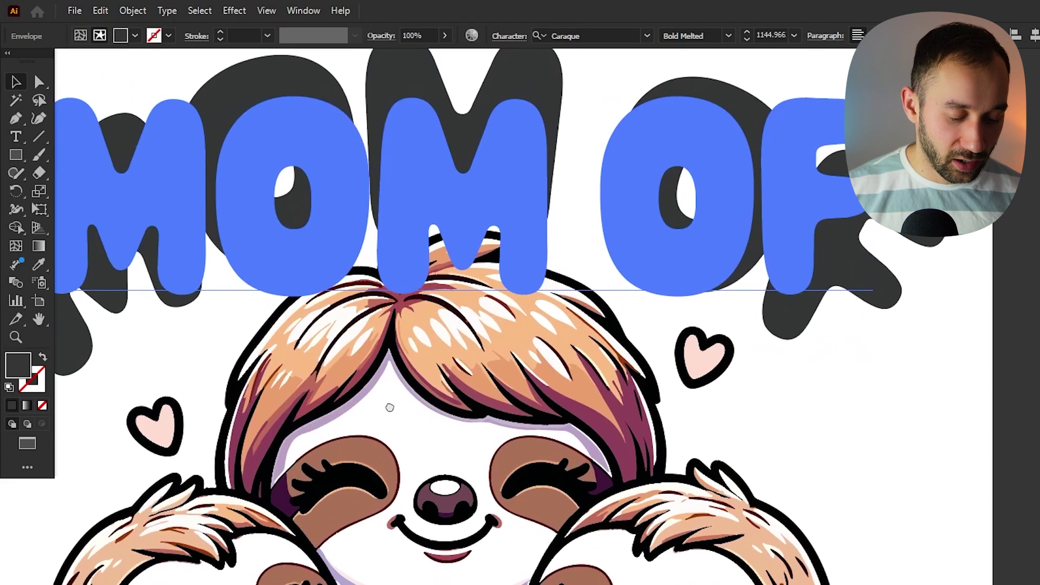
key(i)
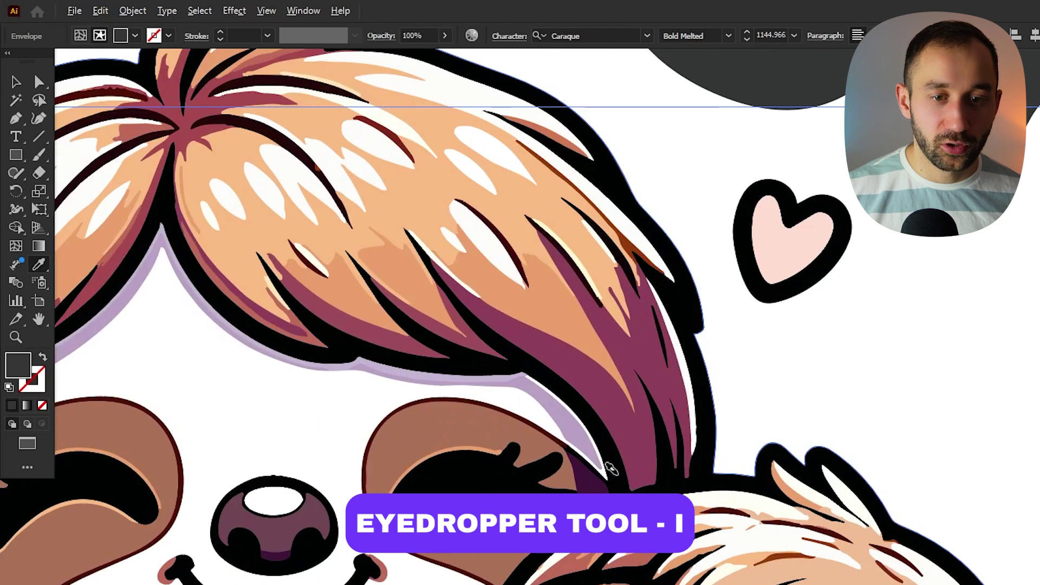
click(624, 441)
click(600, 475)
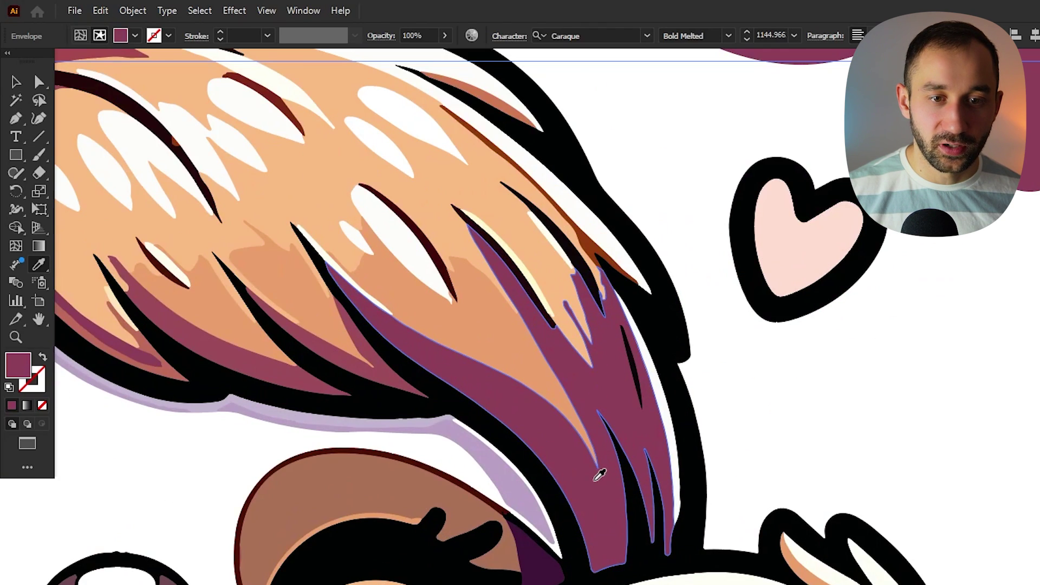
Try the black outline color and the rust-brown hair strand color as the fill of the MOM OF lettering
scroll(598, 475, down, 5)
scroll(623, 436, up, 4)
click(611, 434)
scroll(622, 420, down, 3)
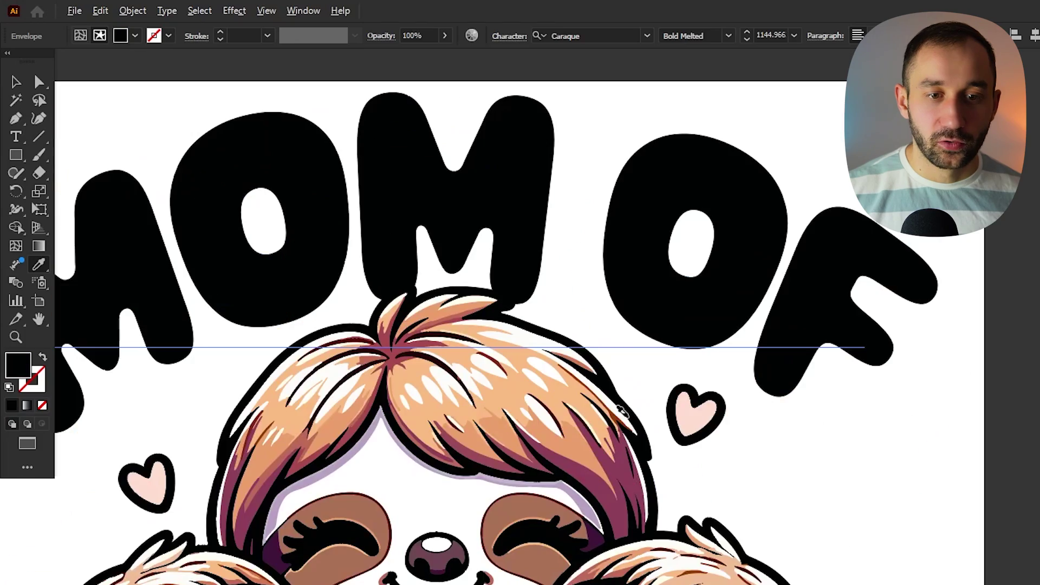
scroll(796, 471, down, 2)
scroll(677, 466, up, 5)
scroll(717, 400, up, 3)
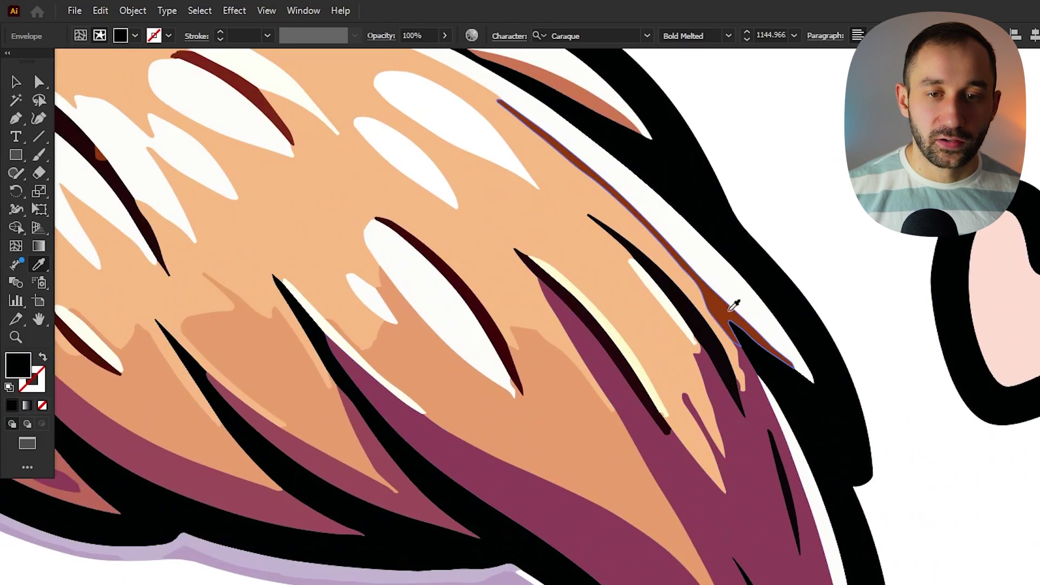
click(733, 306)
scroll(715, 304, down, 5)
scroll(704, 365, up, 6)
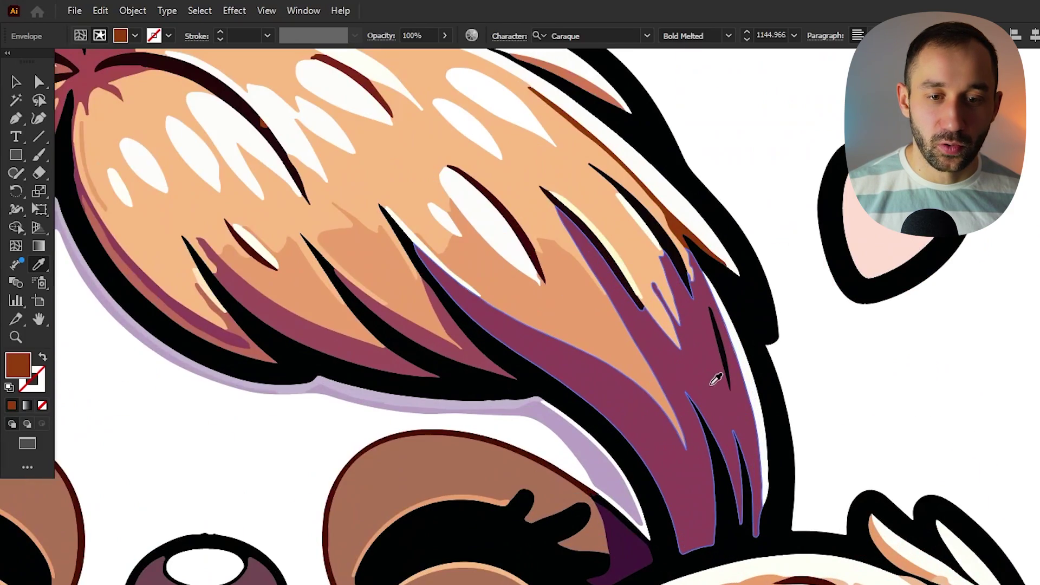
Fill the MOM OF lettering with the dark purple sampled from the shadow beside the mother sloth's eye patch
click(635, 554)
scroll(644, 555, down, 5)
drag(899, 552, 753, 356)
scroll(757, 350, down, 1)
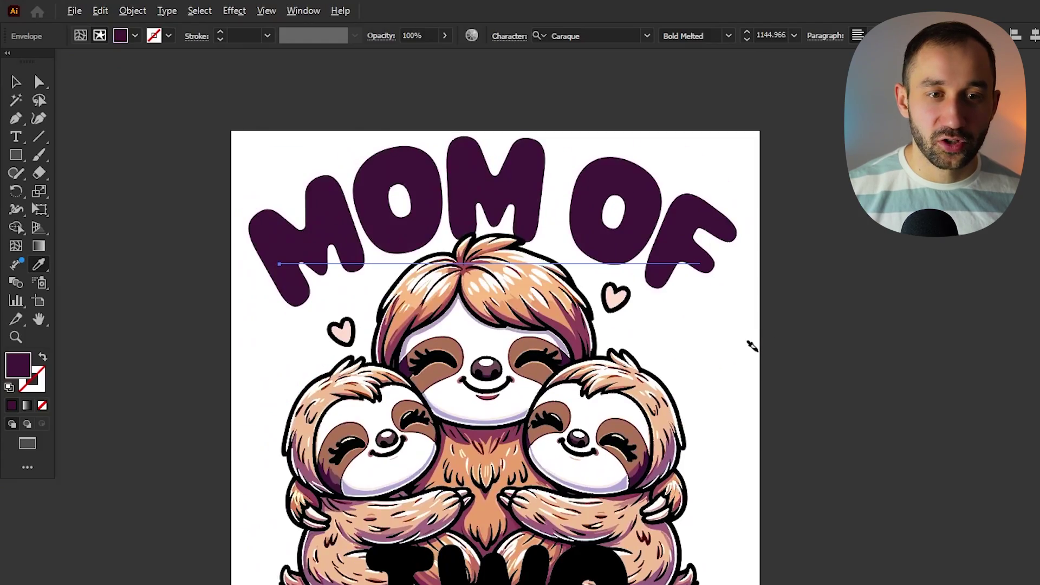
click(15, 81)
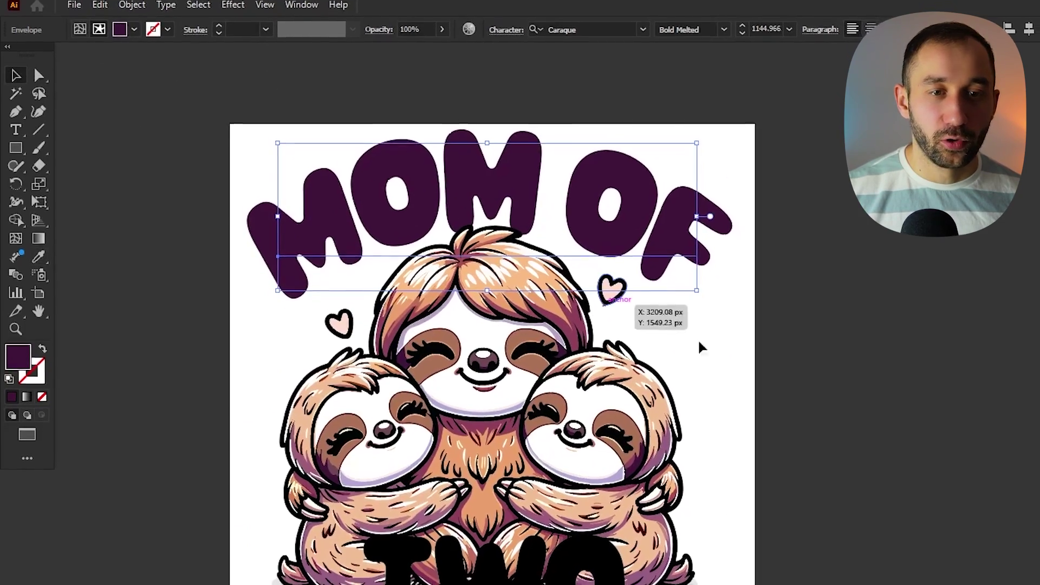
Shift the TWO text slightly sideways along its baseline to line it up with the middle of the sloth artwork
click(893, 509)
drag(567, 576, 561, 576)
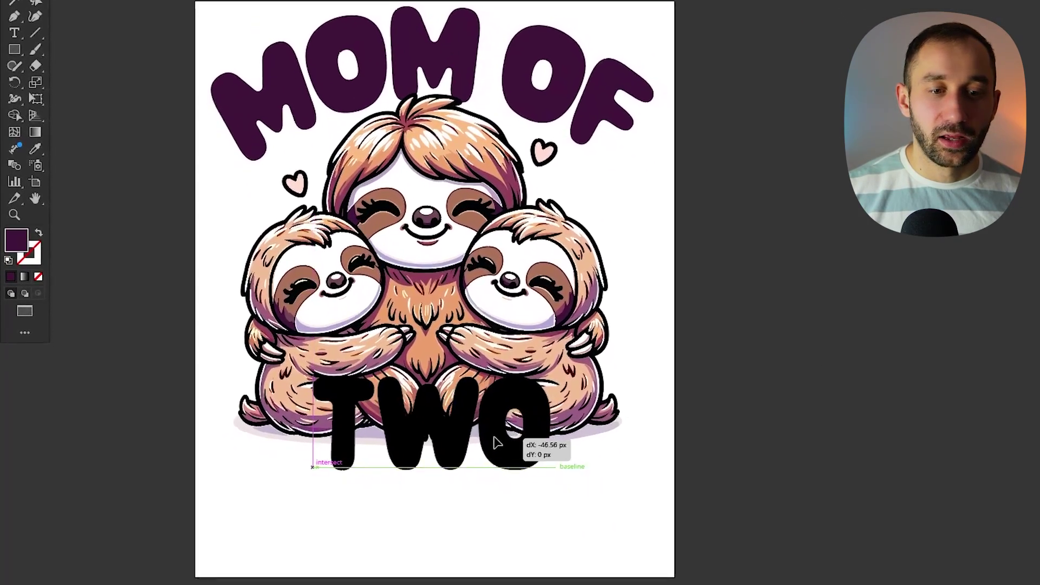
drag(497, 443, 495, 442)
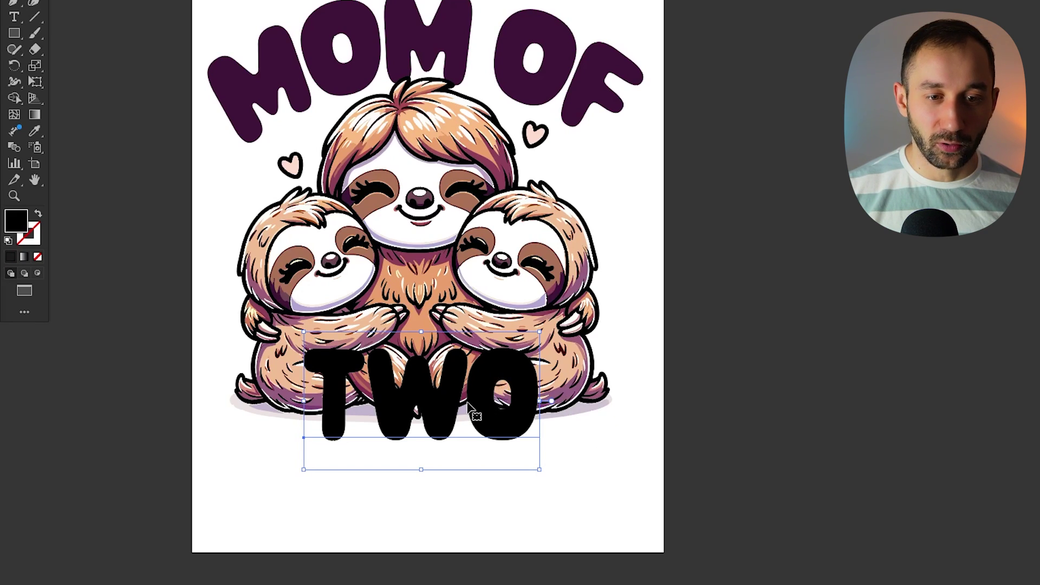
drag(467, 399, 543, 386)
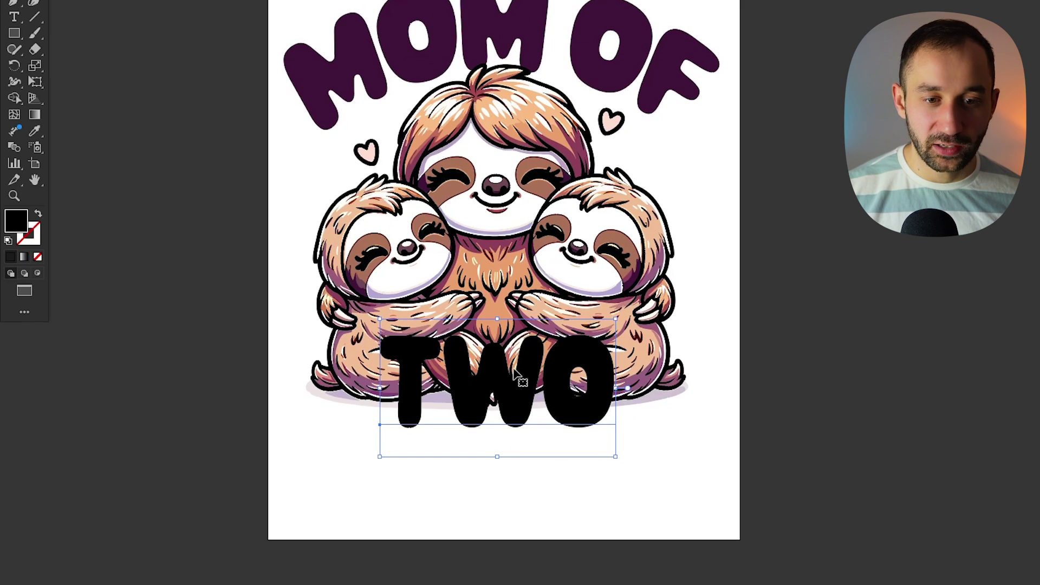
Fill the TWO text with white sampled from the artboard background
key(i)
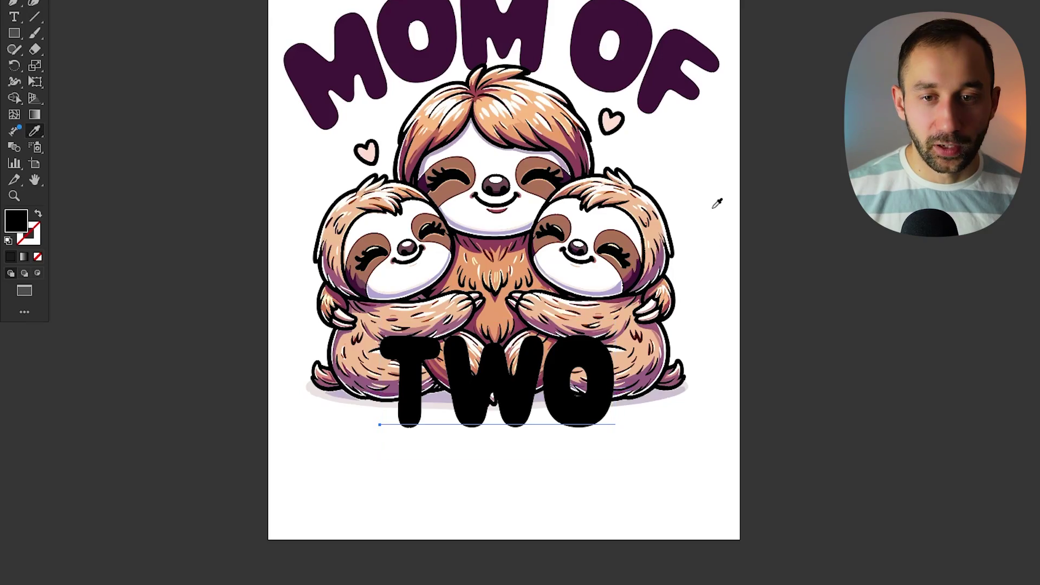
click(713, 207)
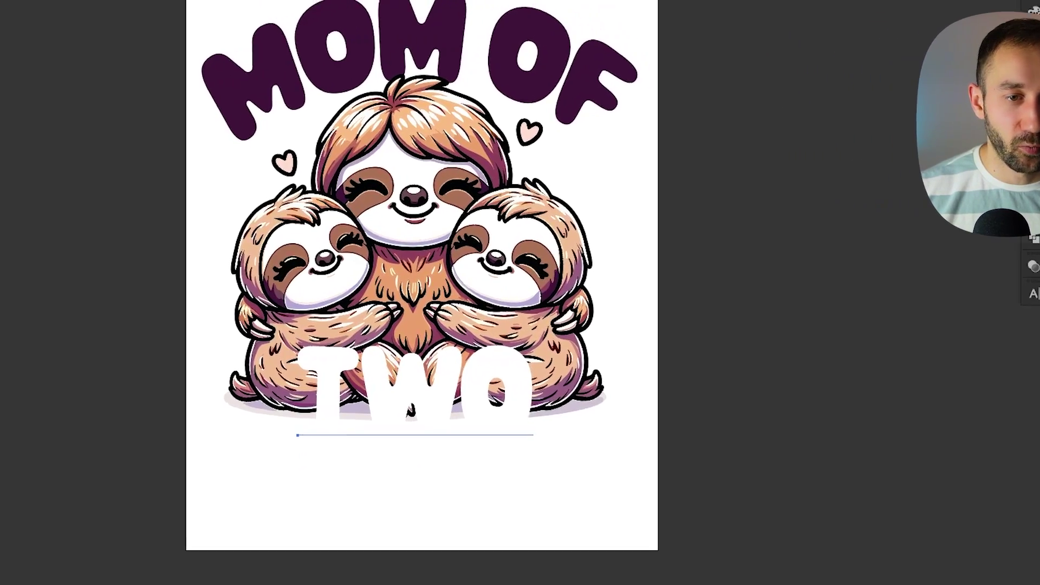
key(v)
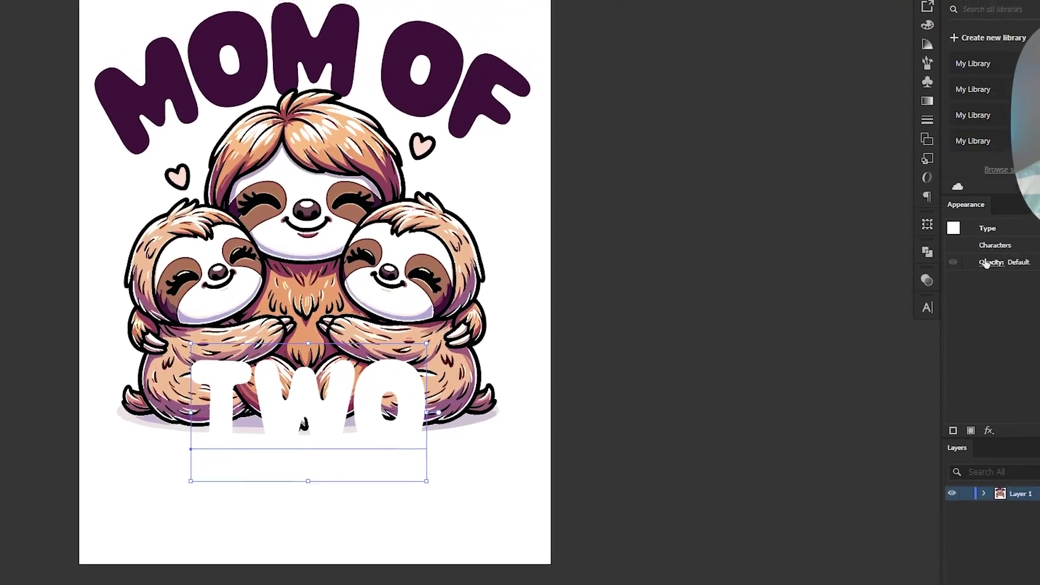
Detach the Appearance panel and add a 70 px black stroke to the TWO text
drag(904, 212, 566, 179)
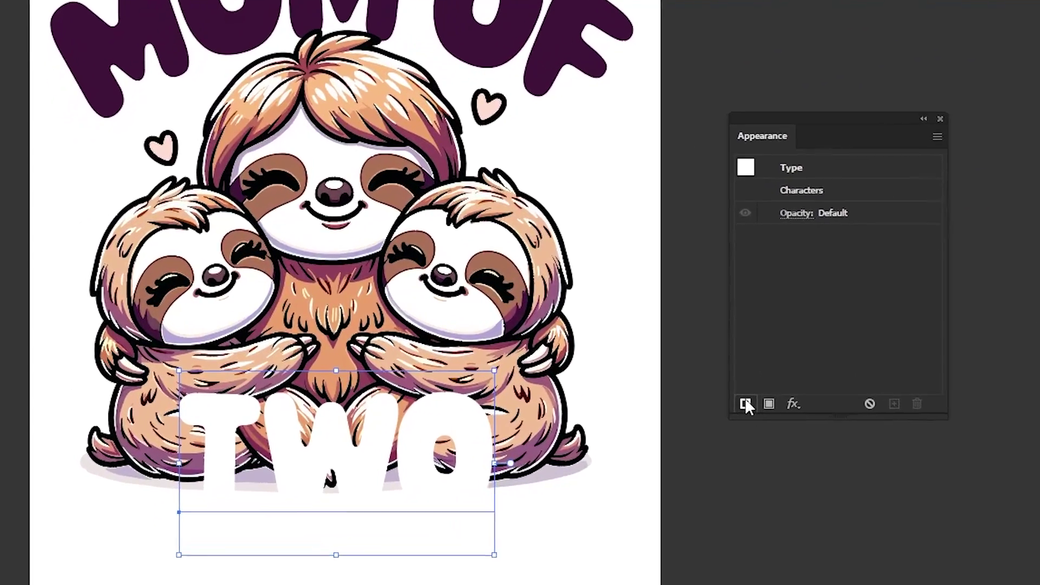
click(746, 404)
click(892, 181)
click(892, 181)
click(892, 181)
click(892, 181)
Place the stroke beneath the characters of TWO and thicken it to about 155 px
drag(964, 184, 948, 292)
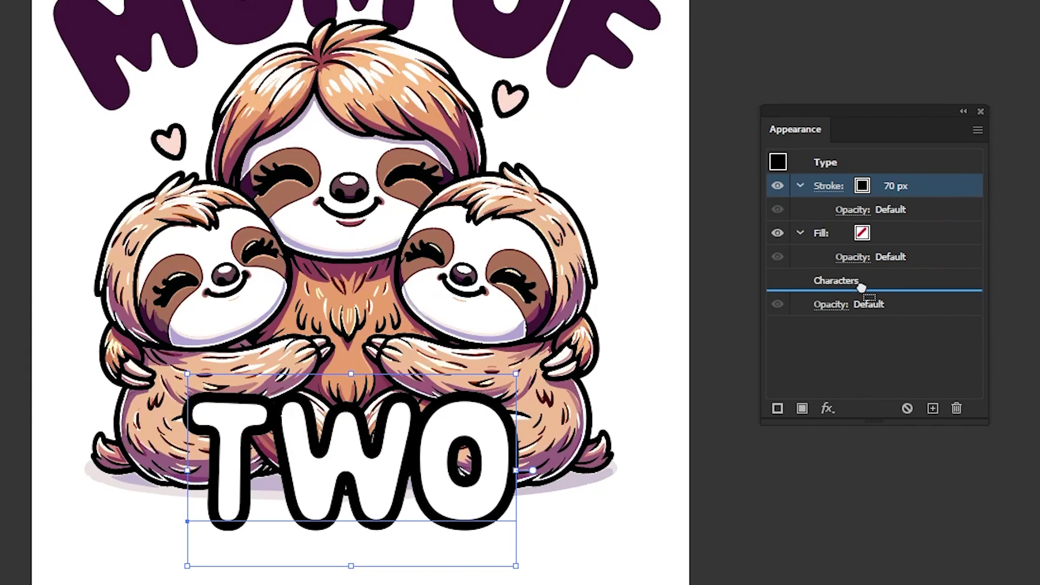
drag(861, 287, 861, 290)
click(896, 255)
click(896, 251)
click(896, 251)
click(896, 251)
click(896, 250)
click(896, 250)
click(798, 517)
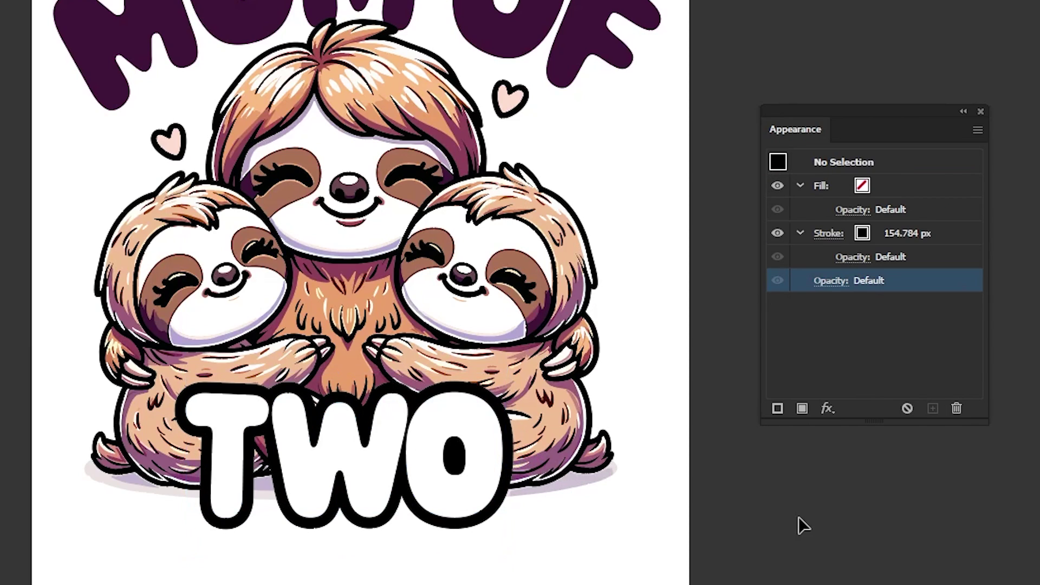
Set the stroke weight of the TWO text to 160 px
scroll(798, 517, down, 1)
scroll(792, 514, up, 1)
drag(782, 513, 726, 518)
click(498, 492)
scroll(435, 215, up, 1)
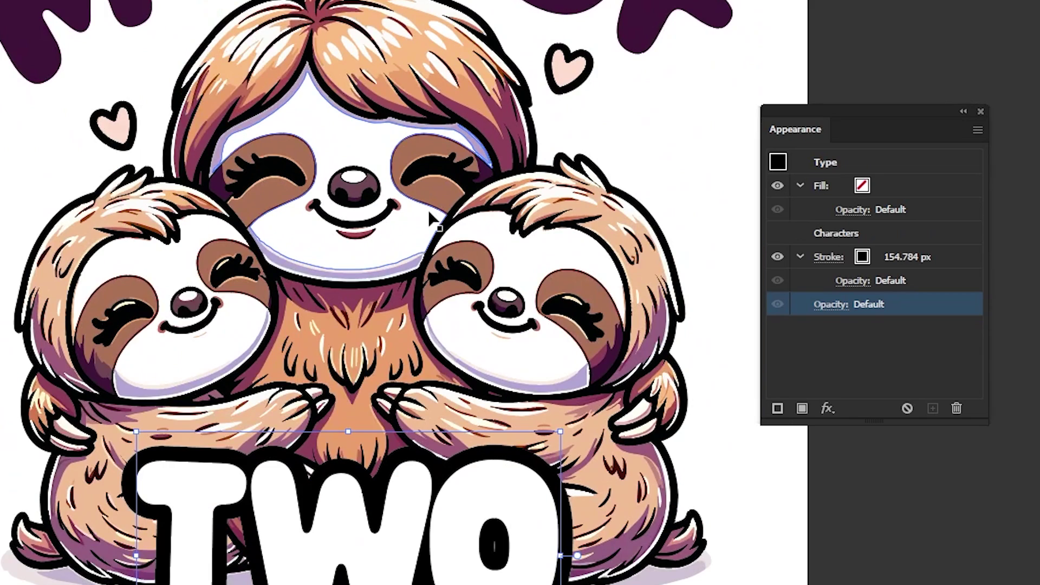
click(798, 562)
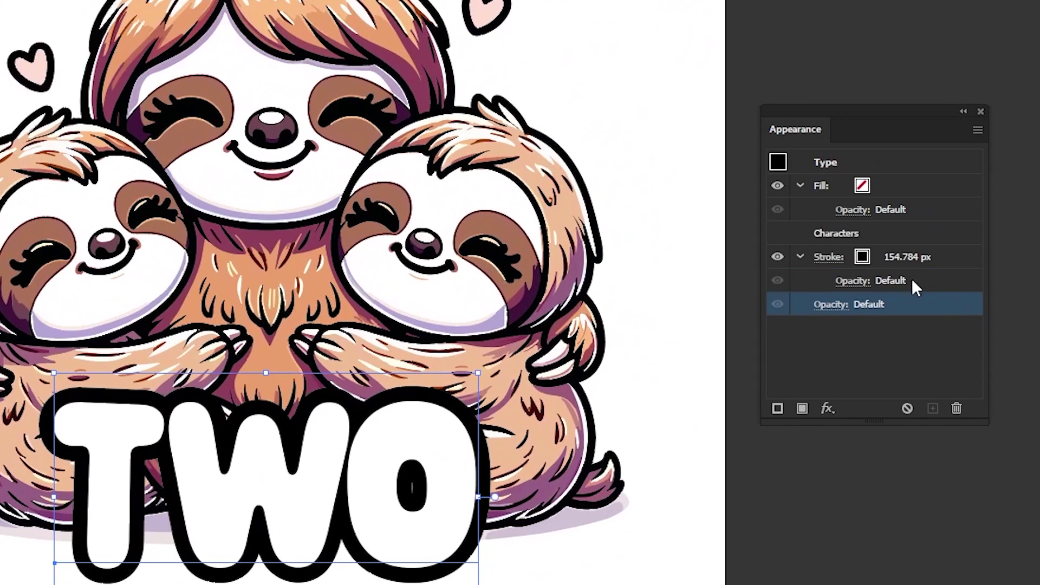
click(904, 259)
click(896, 253)
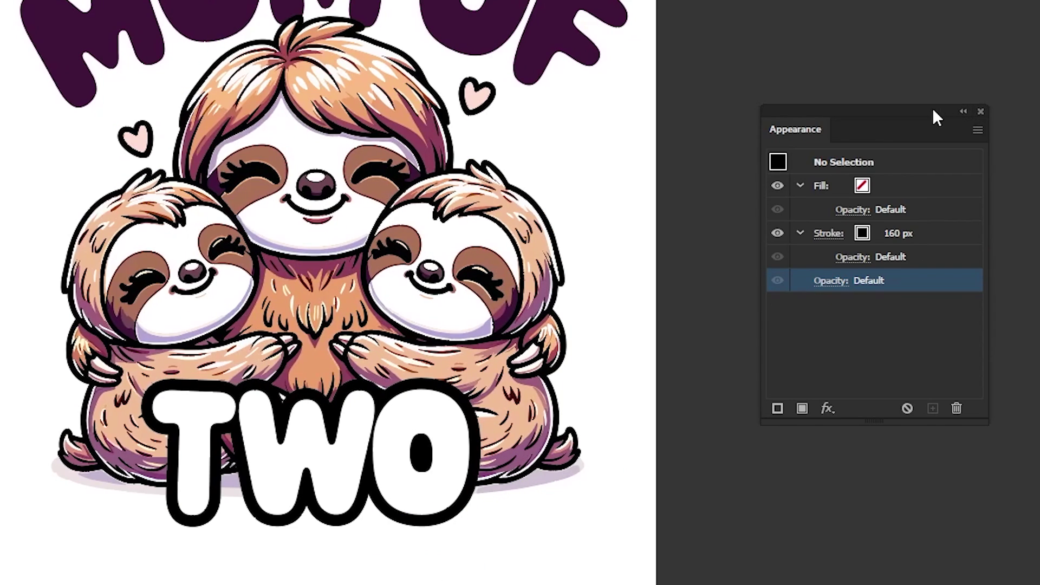
Scale the outlined TWO text down slightly and center it over the lower part of the sloth artwork
drag(932, 111, 979, 108)
key(ctrl+minus)
key(ctrl+minus)
key(ctrl+plus)
drag(693, 251, 573, 220)
key(ctrl+plus)
drag(0, 0, 536, 542)
drag(255, 548, 252, 518)
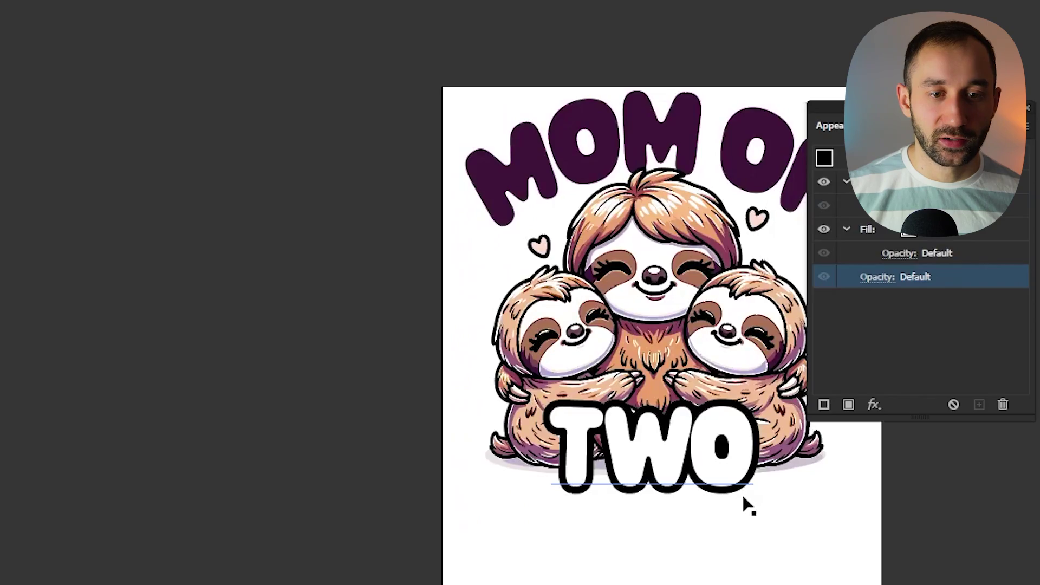
scroll(751, 501, up, 2)
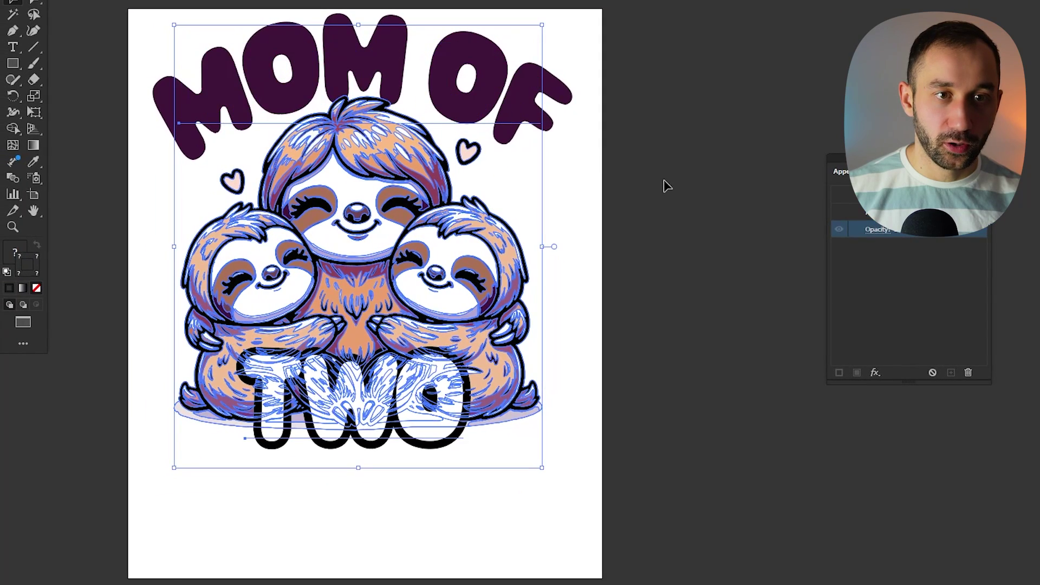
click(664, 180)
click(402, 462)
click(701, 349)
Add the text "Girls" on the artboard below TWO
key(t)
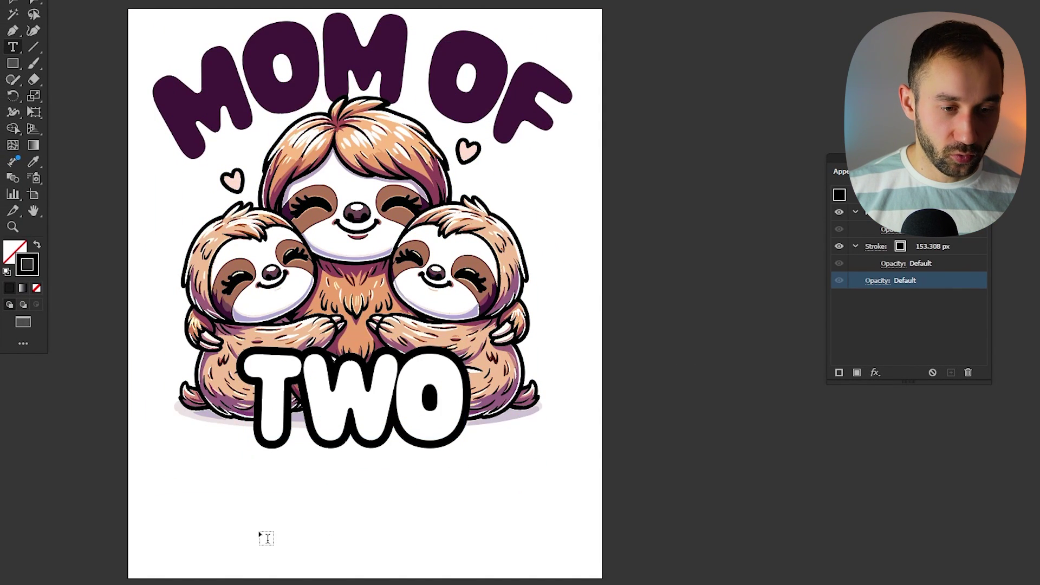
click(268, 538)
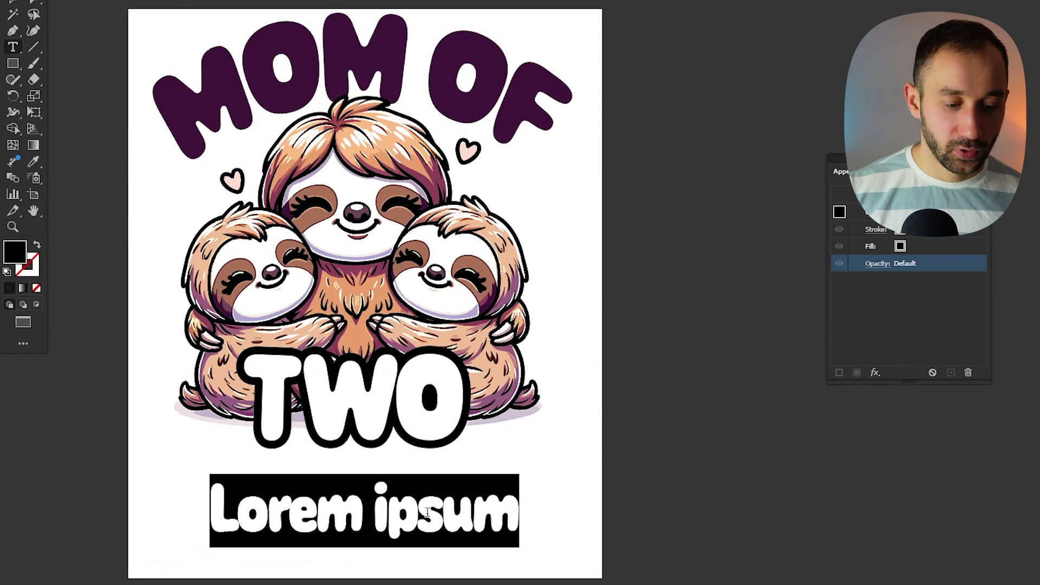
text(G)
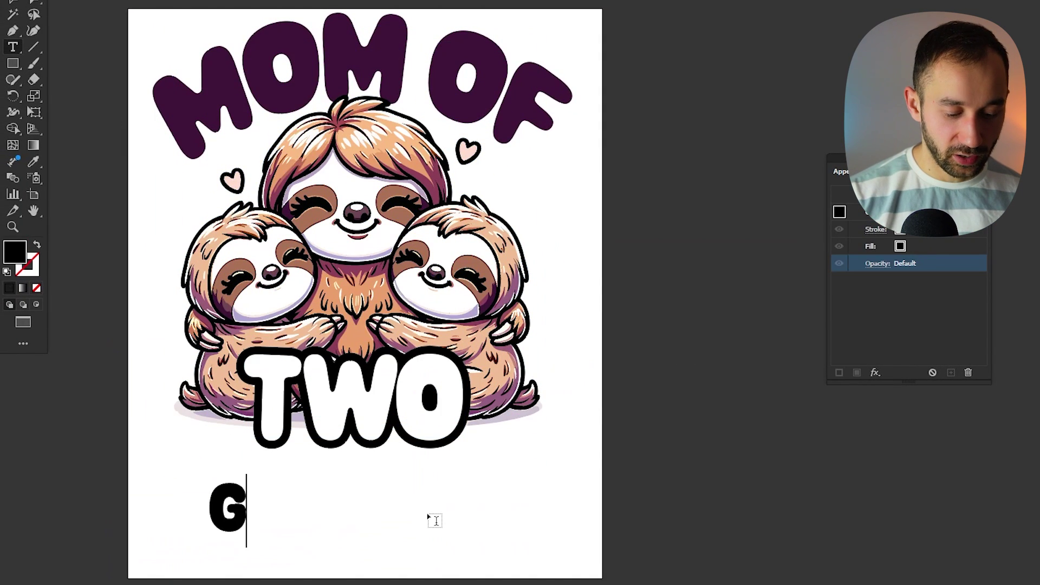
text(irls)
key(Escape)
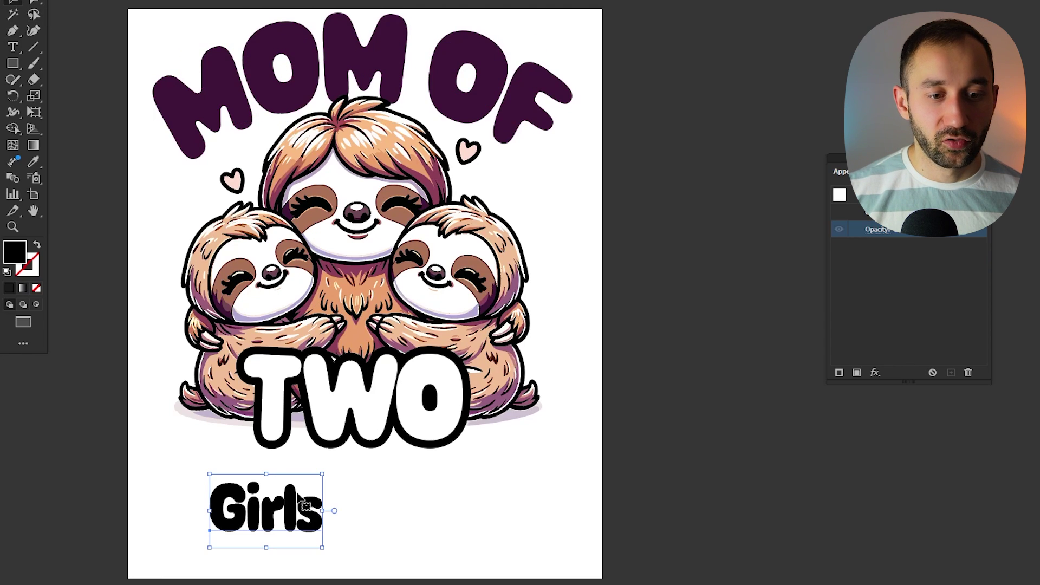
Enlarge the Girls text, set it in the Lullabies font, and stretch it slightly wider below TWO
drag(331, 510, 423, 510)
drag(548, 500, 582, 523)
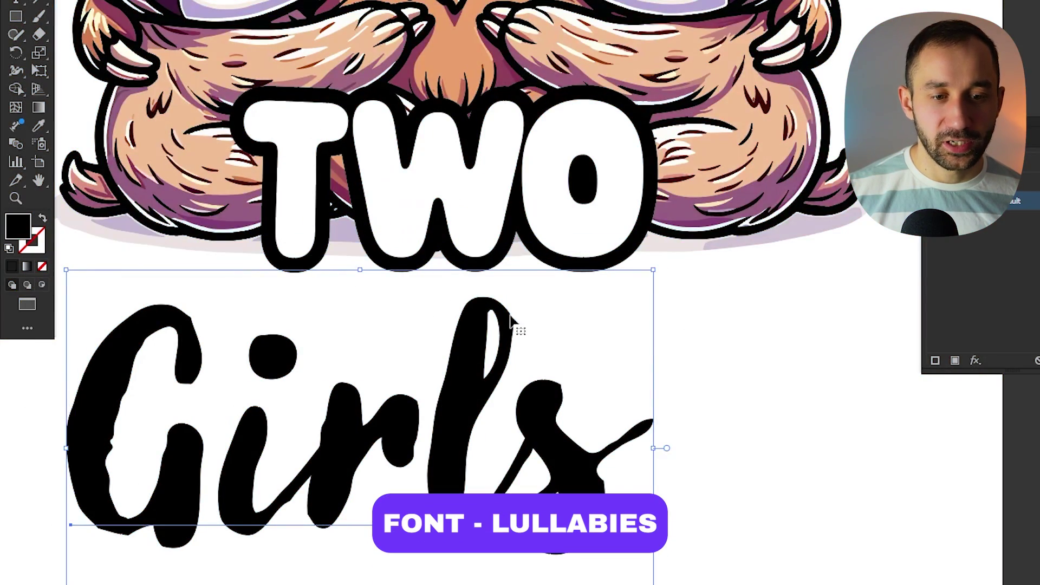
scroll(726, 363, down, 1)
drag(804, 344, 726, 450)
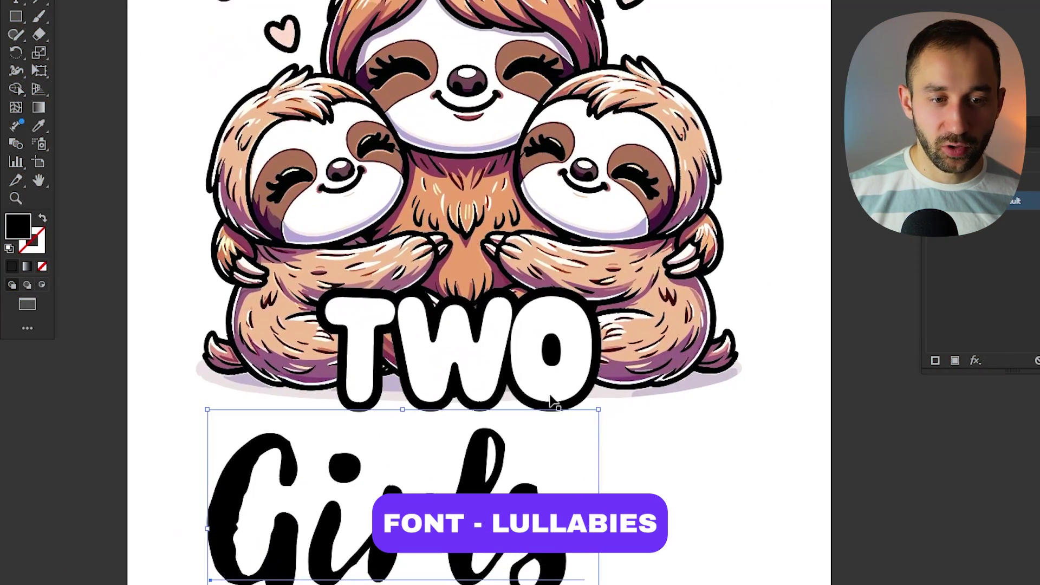
scroll(481, 282, down, 3)
scroll(454, 273, up, 3)
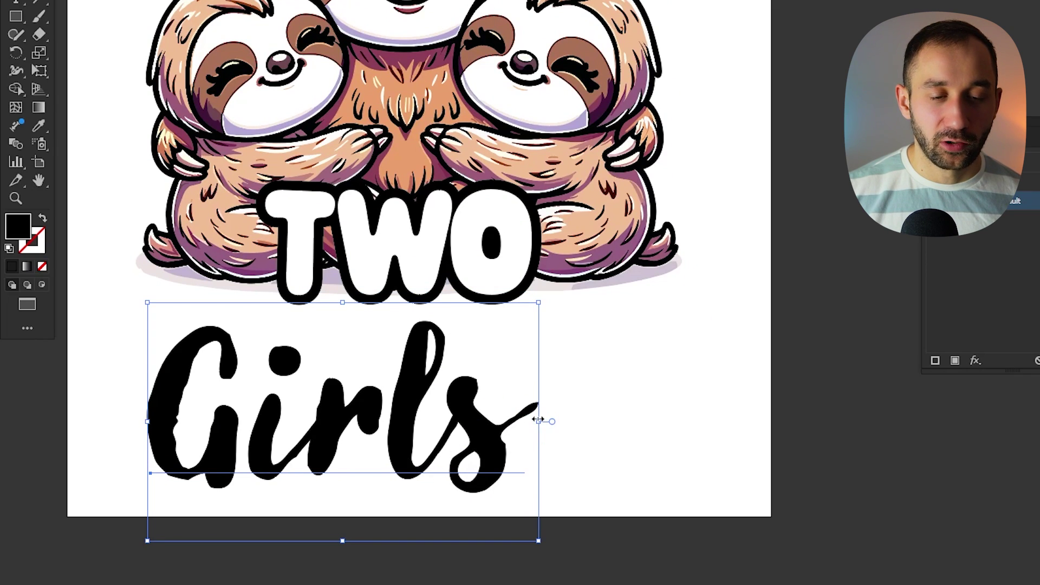
drag(521, 365, 537, 383)
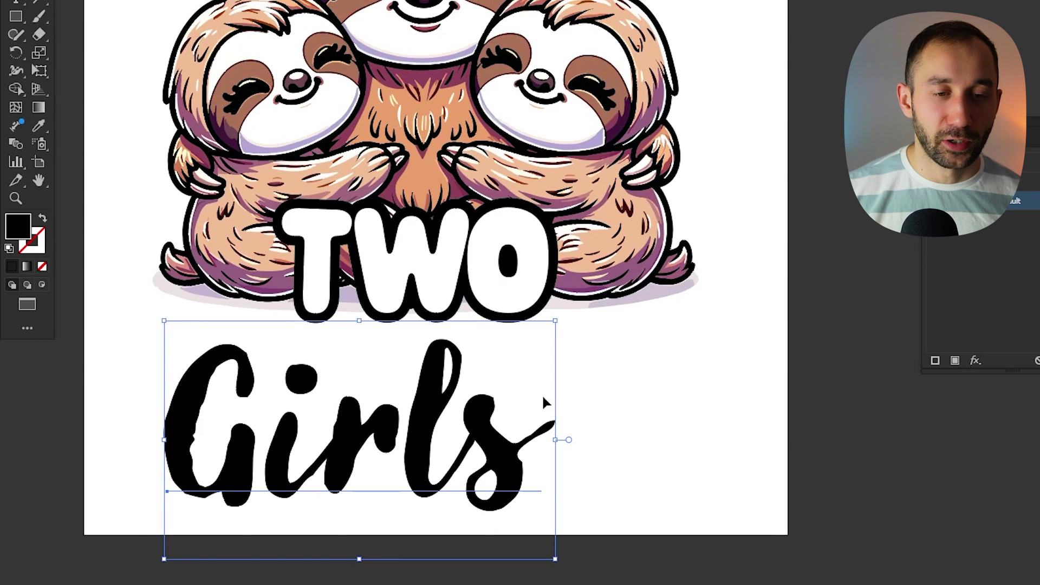
mouse_move(561, 440)
mouse_down()
mouse_move(391, 436)
mouse_move(581, 454)
mouse_move(550, 453)
mouse_move(566, 455)
mouse_up()
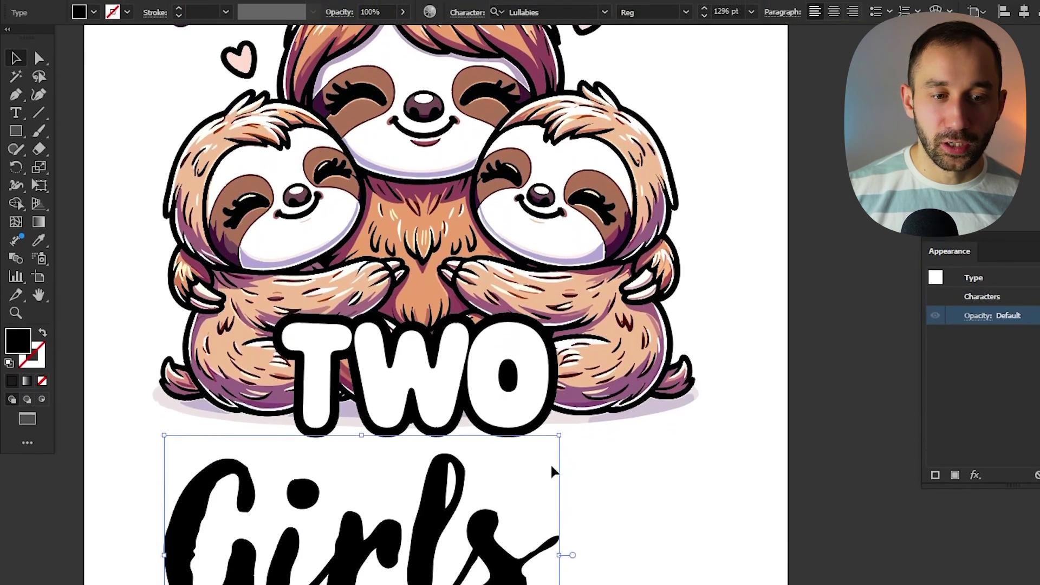
Expand the Girls text into editable shapes
click(136, 6)
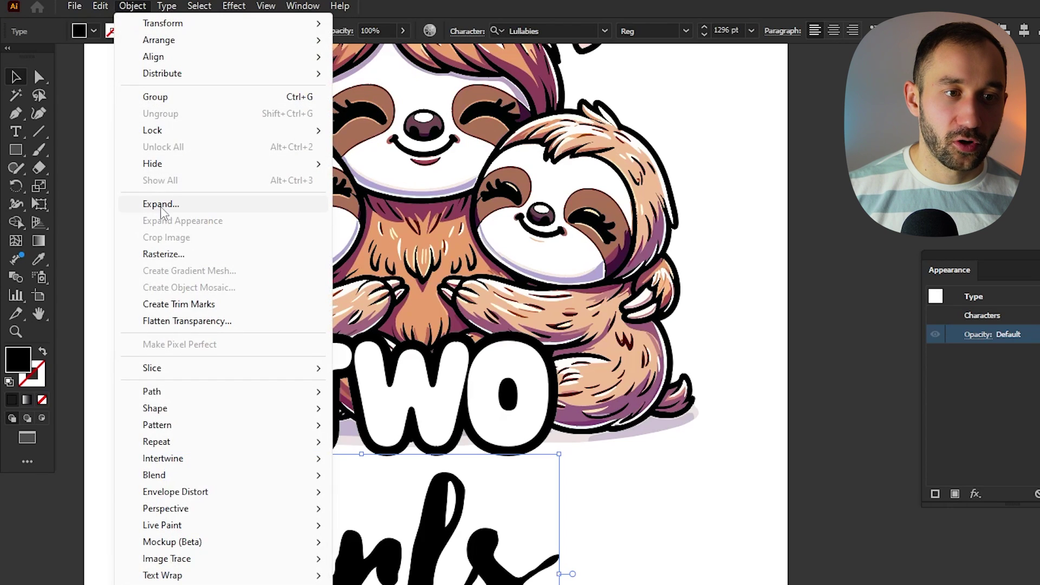
click(210, 211)
click(711, 478)
Scale the expanded Girls lettering wider and center it directly beneath TWO, within the artboard
drag(559, 573, 681, 530)
drag(682, 402, 687, 406)
drag(602, 454, 599, 437)
scroll(603, 441, down, 2)
drag(943, 402, 590, 430)
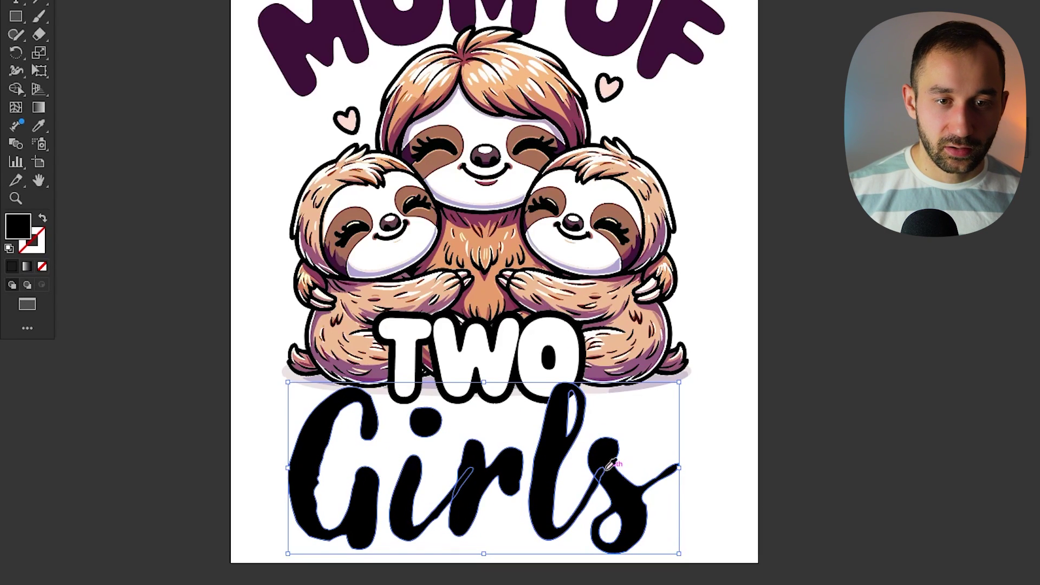
Fill the Girls lettering with the dark purple sampled from the MOM OF letters
key(i)
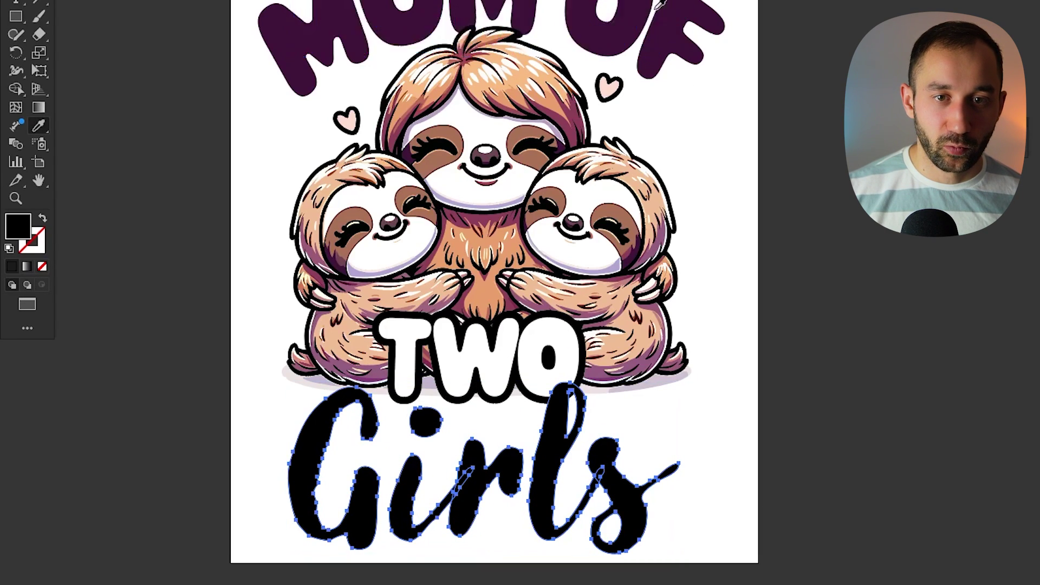
click(412, 29)
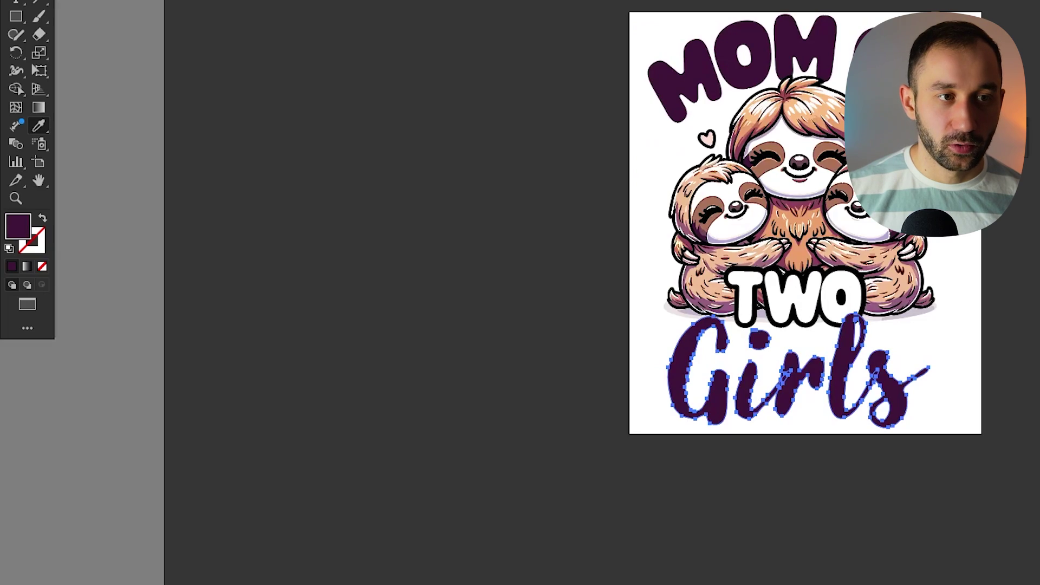
Deselect the Girls lettering and examine the black outline around TWO where it meets the sloth artwork
key(v)
drag(964, 216, 739, 253)
click(815, 310)
scroll(847, 305, up, 1)
drag(848, 304, 906, 311)
scroll(915, 320, down, 2)
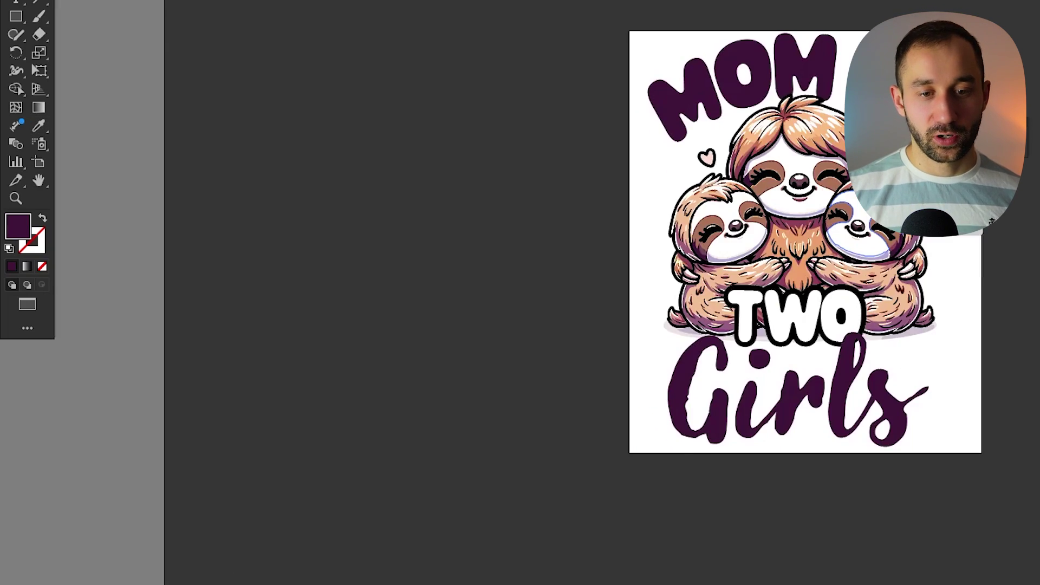
scroll(943, 278, up, 2)
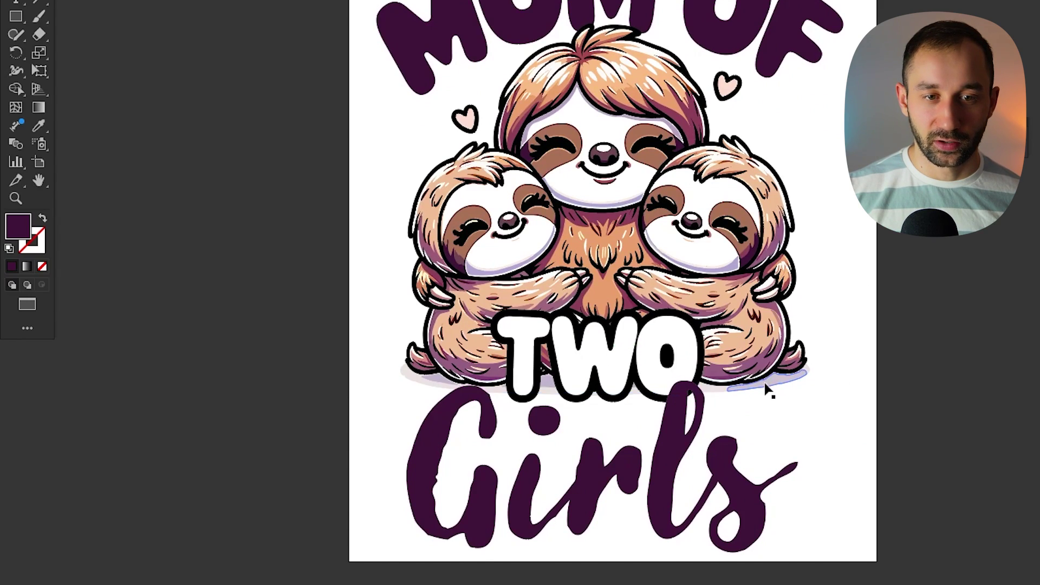
scroll(764, 382, up, 2)
scroll(382, 334, up, 3)
click(382, 334)
scroll(360, 38, up, 2)
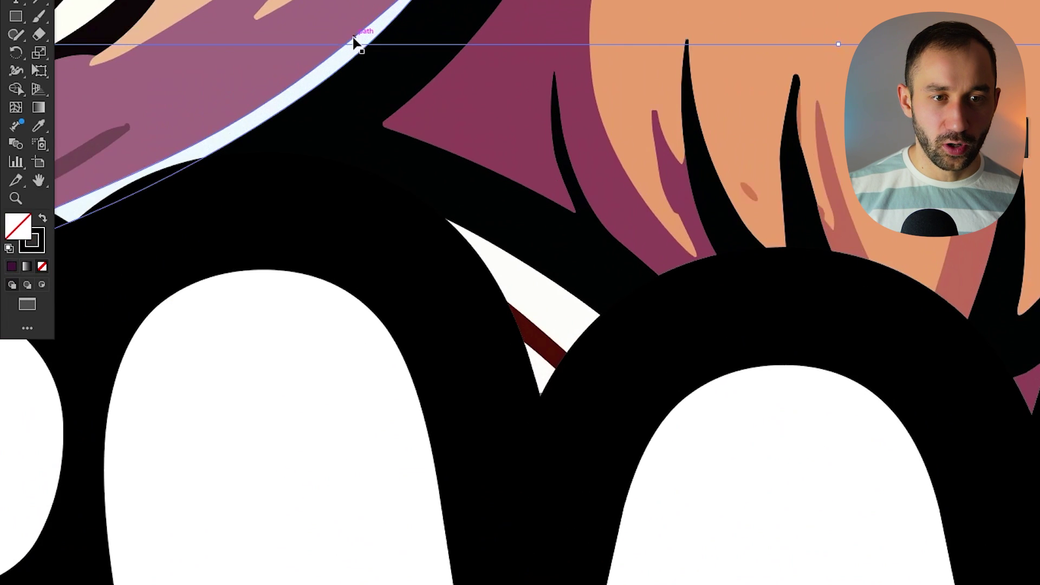
scroll(365, 155, up, 2)
scroll(348, 215, down, 5)
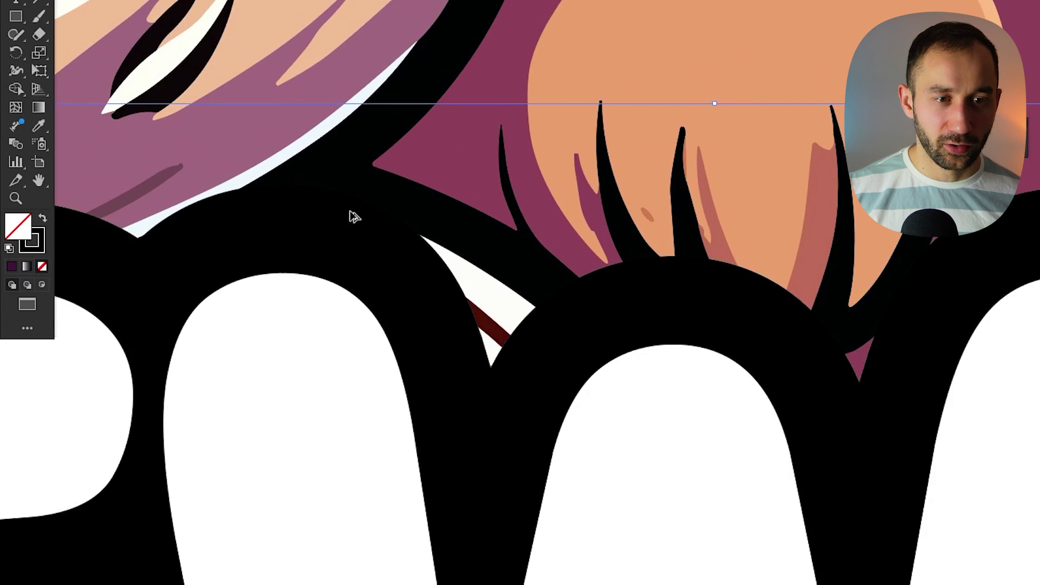
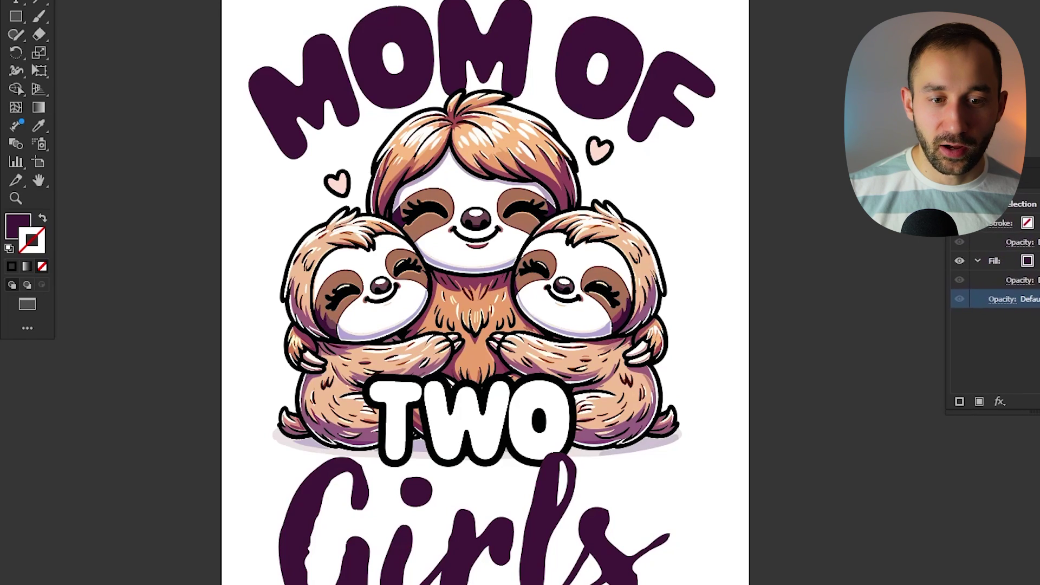
Ungroup the vector sloth artwork so the hearts can be selected separately from the sloths
drag(875, 175, 772, 130)
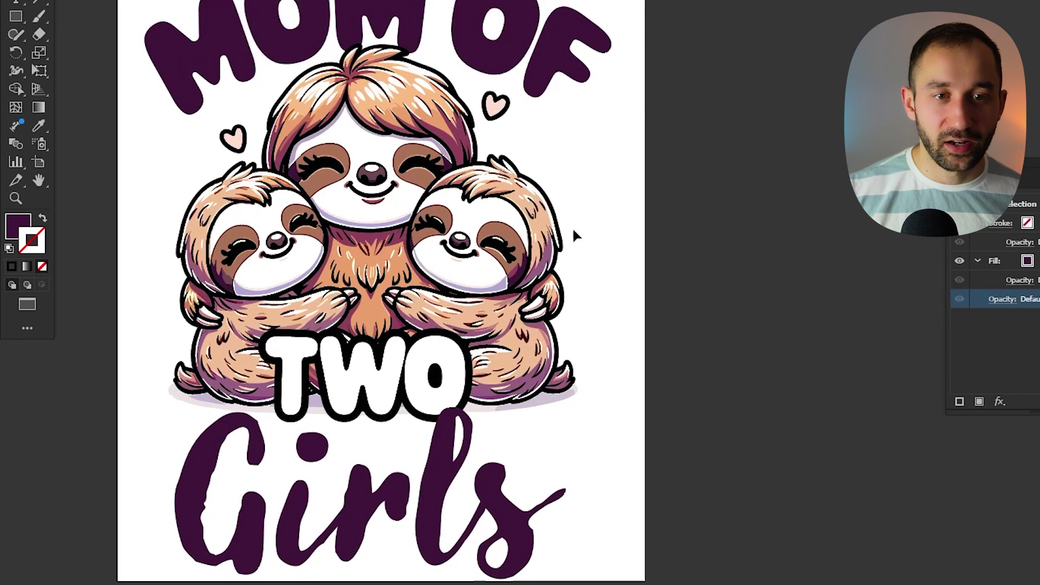
scroll(226, 148, up, 5)
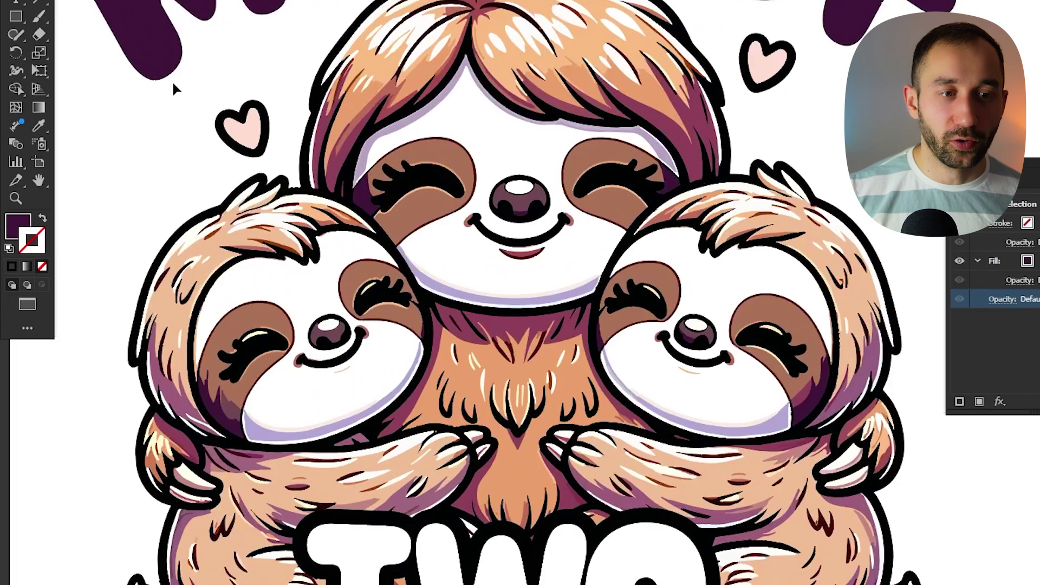
click(303, 117)
scroll(380, 229, down, 2)
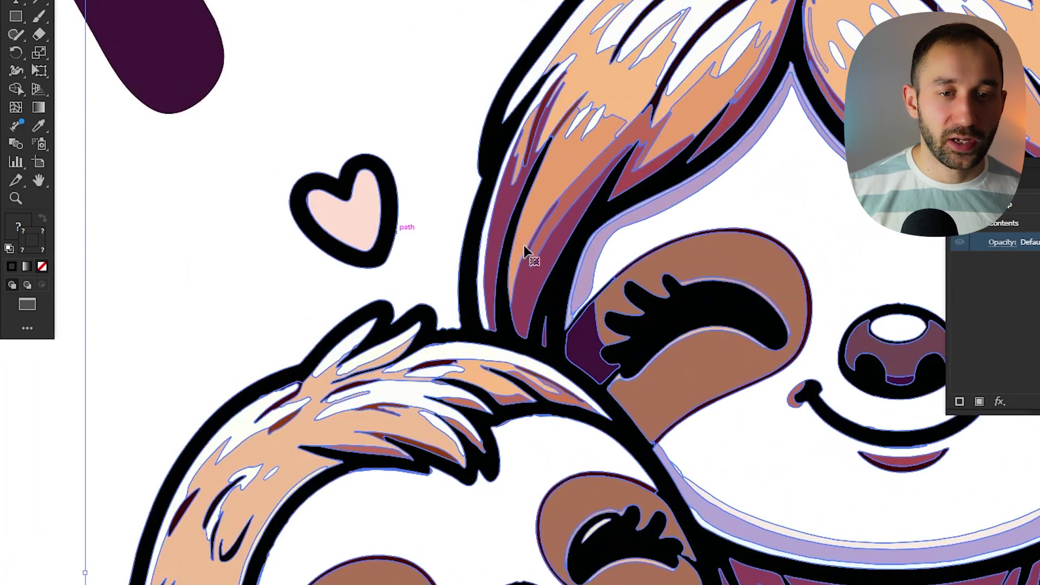
scroll(527, 253, right, 2)
scroll(337, 211, down, 1)
click(338, 212)
click(477, 239)
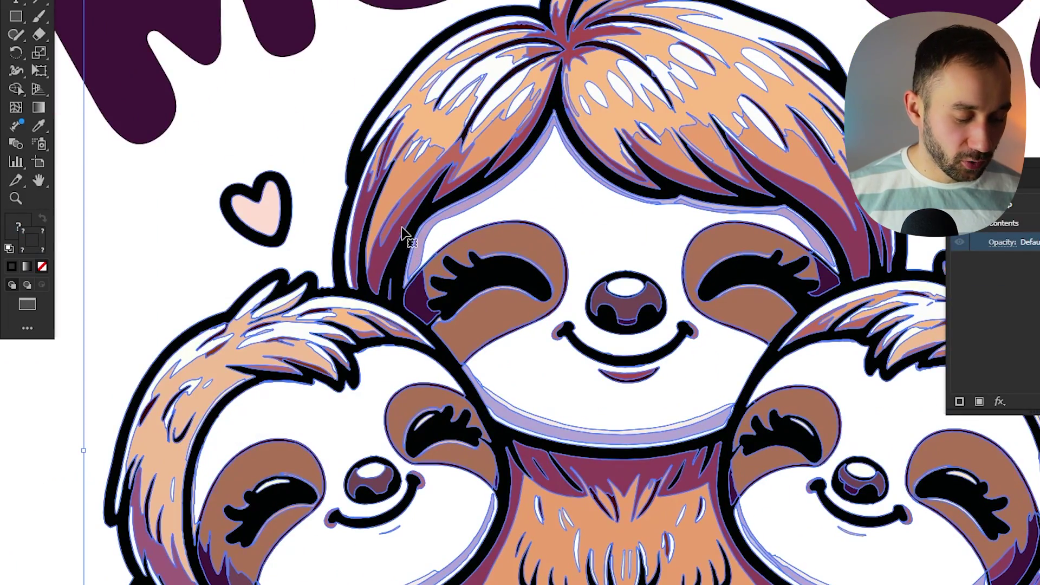
key(ctrl+shift+g)
click(186, 226)
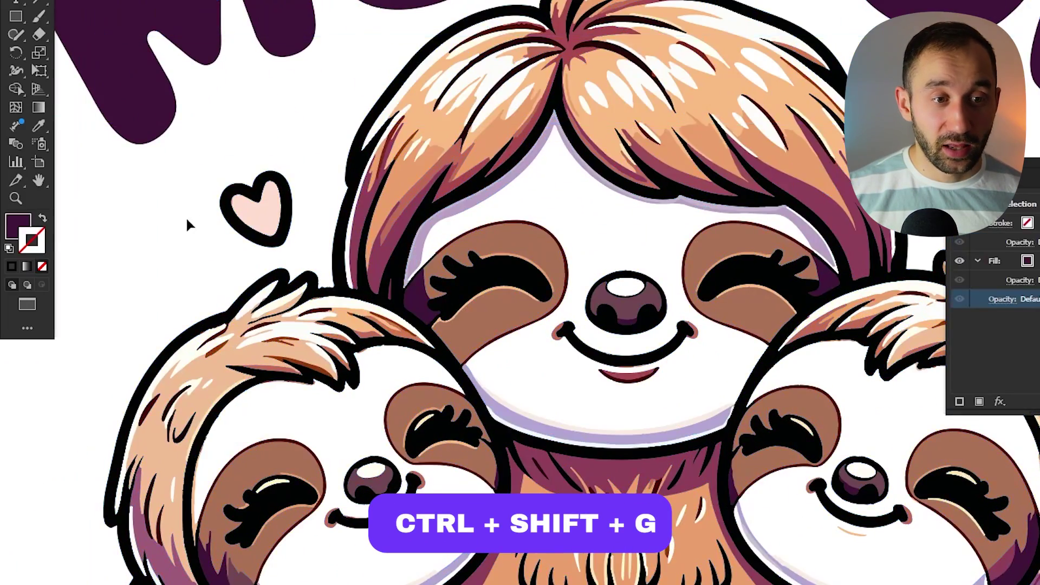
Select all parts of the small heart beside the mother sloth's left cheek and group them
scroll(186, 226, up, 5)
drag(214, 62, 464, 284)
scroll(491, 313, down, 2)
scroll(491, 313, down, 3)
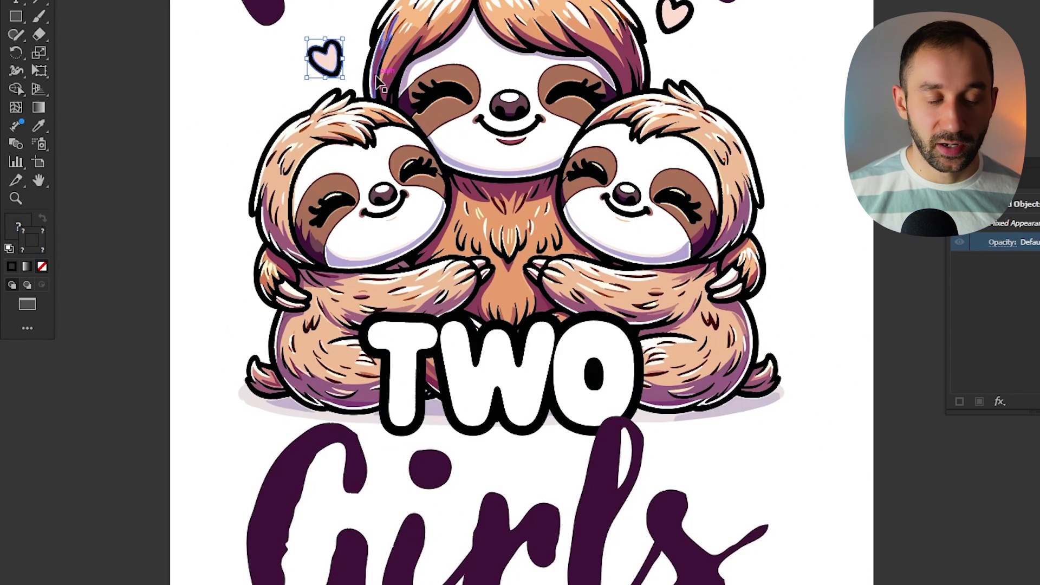
key(ctrl+g)
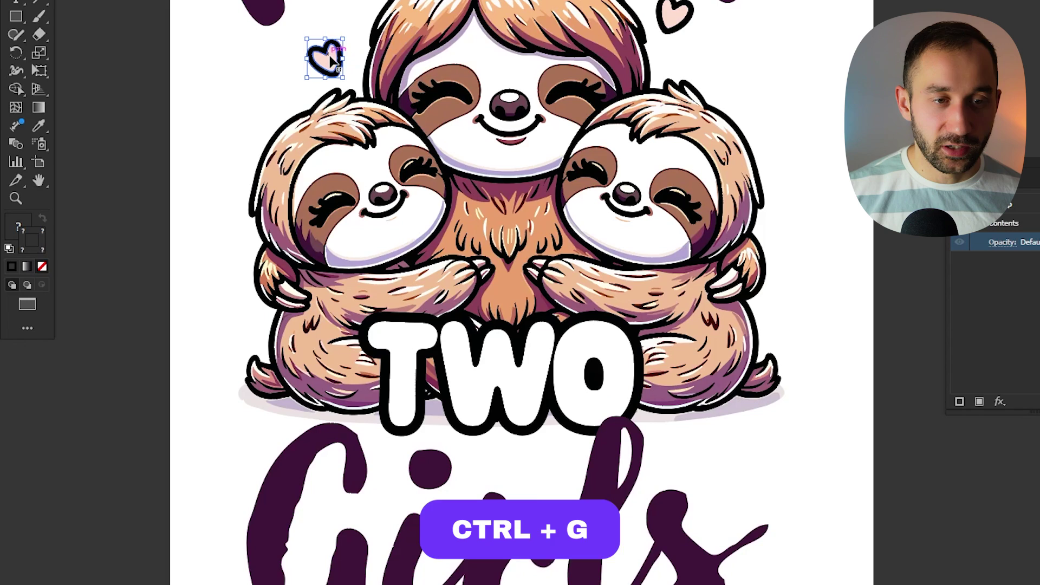
Duplicate the grouped heart around the sloths, placing two copies on each side at varied rotations
drag(333, 64, 224, 296)
drag(413, 213, 349, 242)
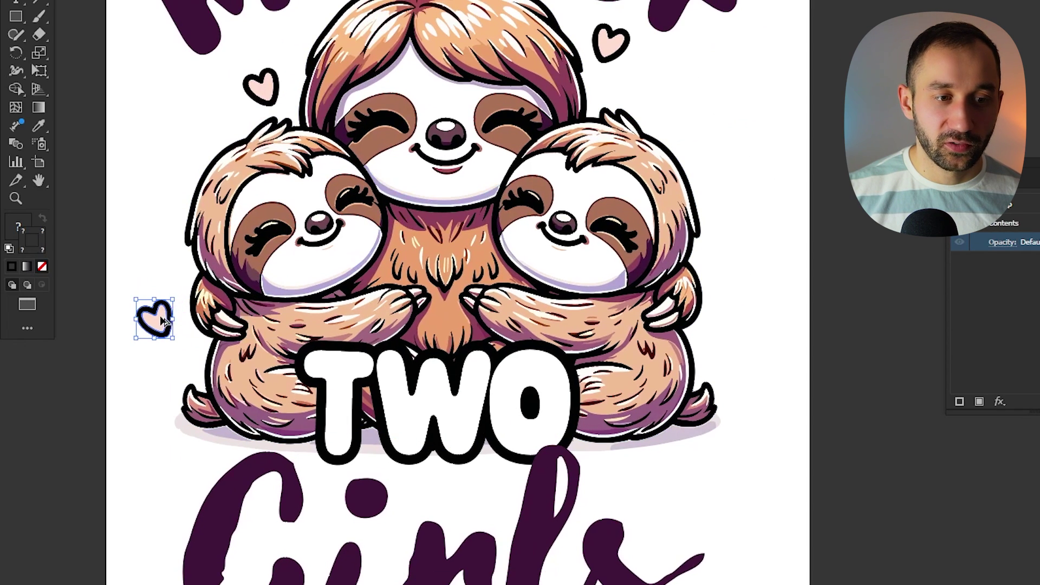
drag(157, 318, 726, 79)
drag(219, 46, 198, 33)
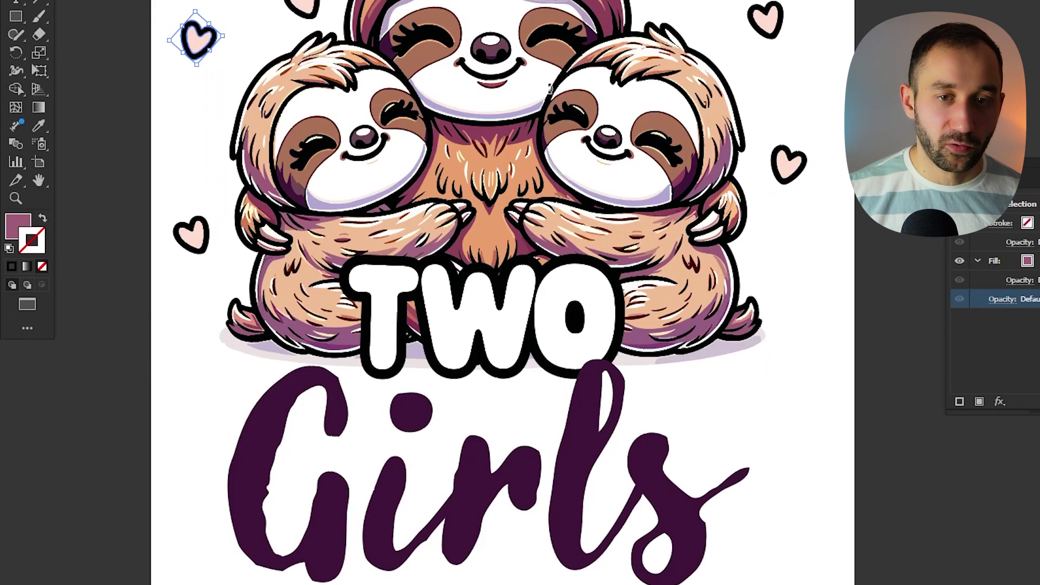
Add another heart copy beside the Girls lettering and shift it up towards the artboard's right edge
drag(761, 22, 778, 389)
click(867, 449)
scroll(887, 464, down, 2)
drag(1024, 468, 817, 449)
scroll(753, 425, up, 1)
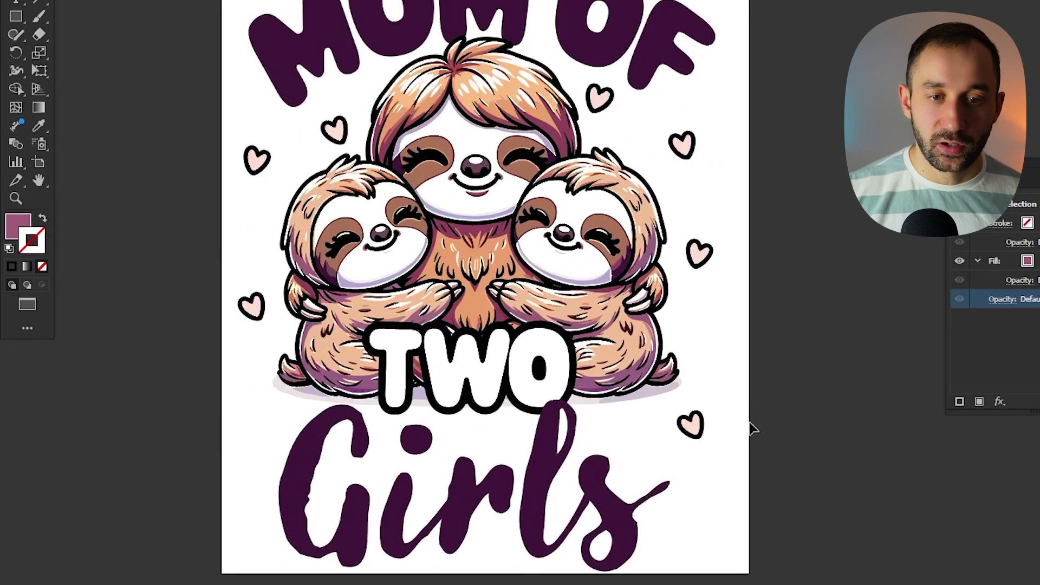
scroll(750, 422, up, 1)
drag(682, 439, 720, 355)
click(866, 417)
Delete the extra heart near the artboard's lower right edge
scroll(892, 424, down, 3)
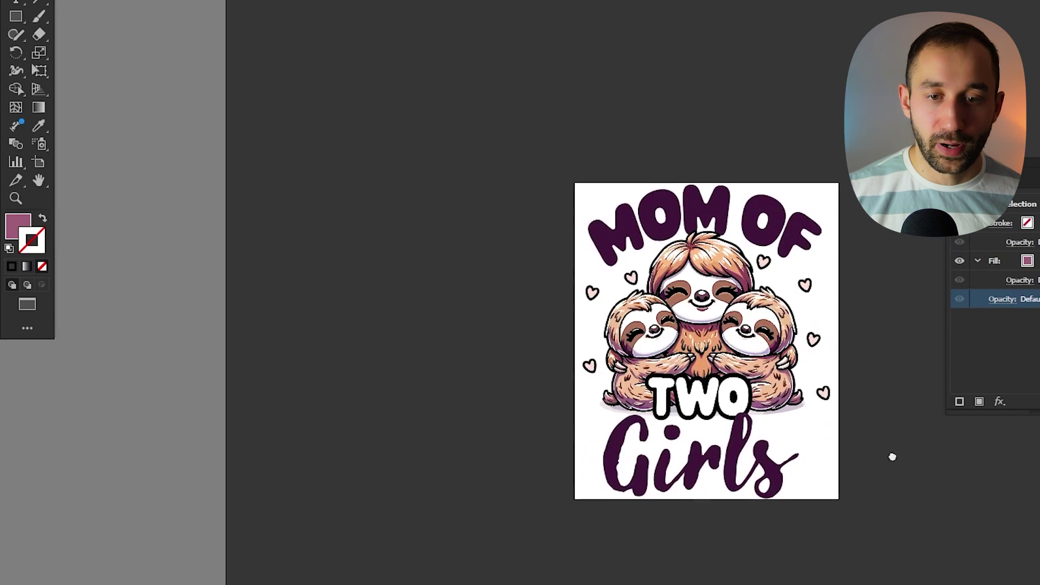
drag(892, 457, 817, 449)
scroll(825, 416, up, 2)
click(671, 358)
key(Delete)
drag(623, 360, 645, 401)
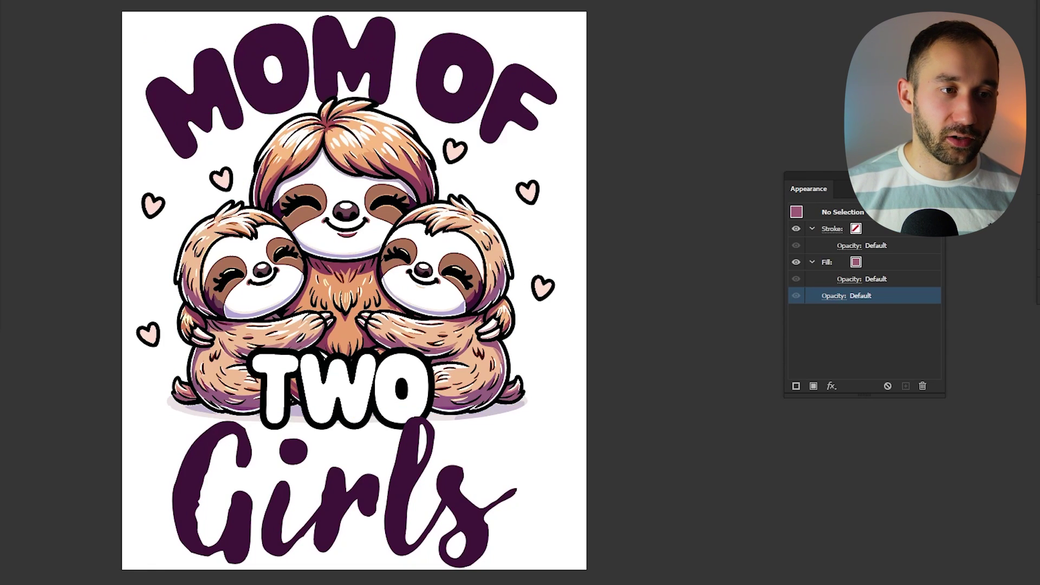
Add an artboard-sized pink rectangle behind the design and try a light blue fill, B9E2EF, on it
drag(121, 10, 586, 569)
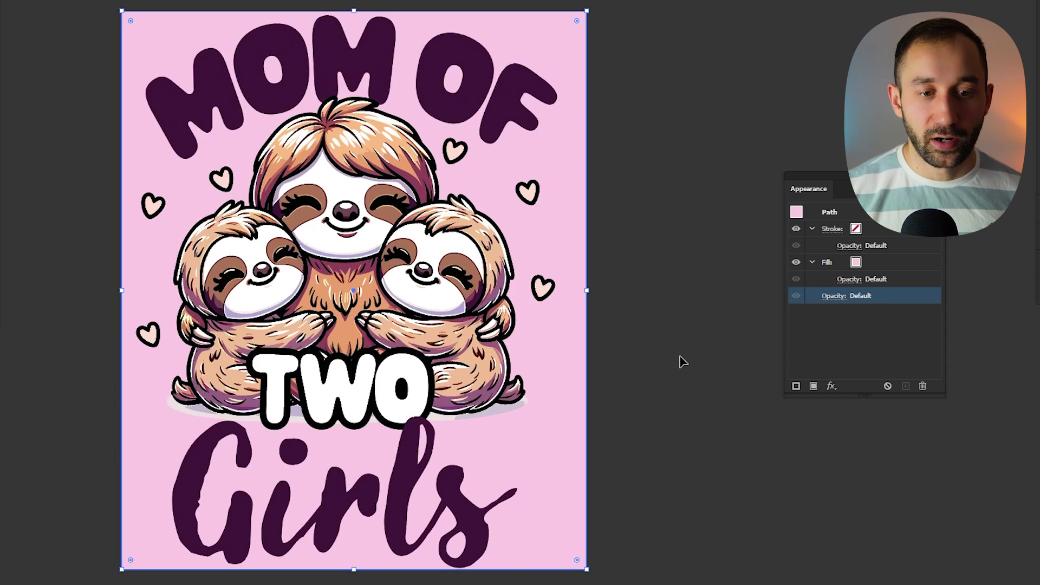
shift+click(856, 262)
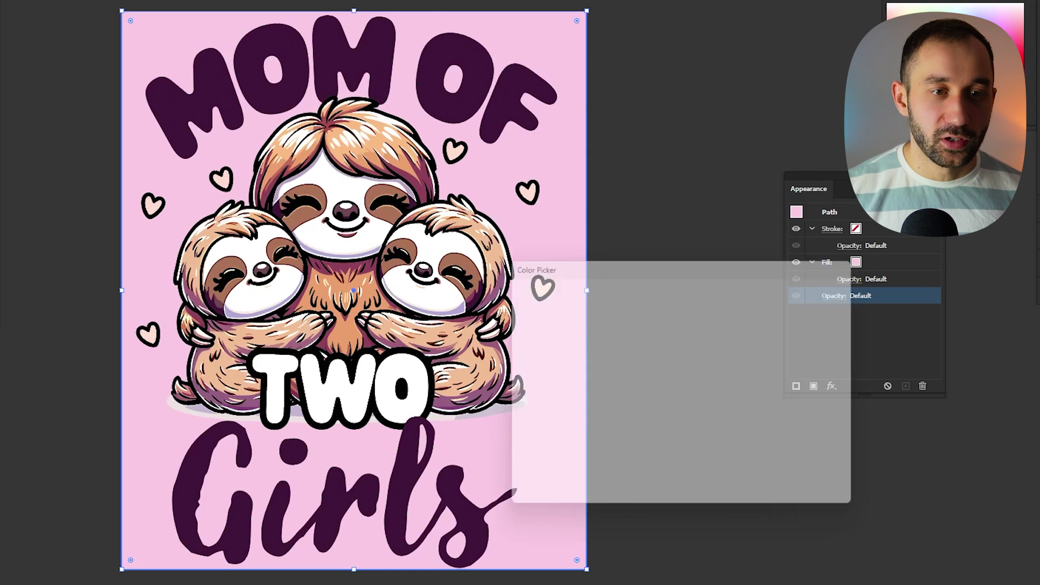
drag(595, 348, 473, 339)
click(701, 457)
drag(658, 320, 546, 314)
click(701, 466)
click(707, 384)
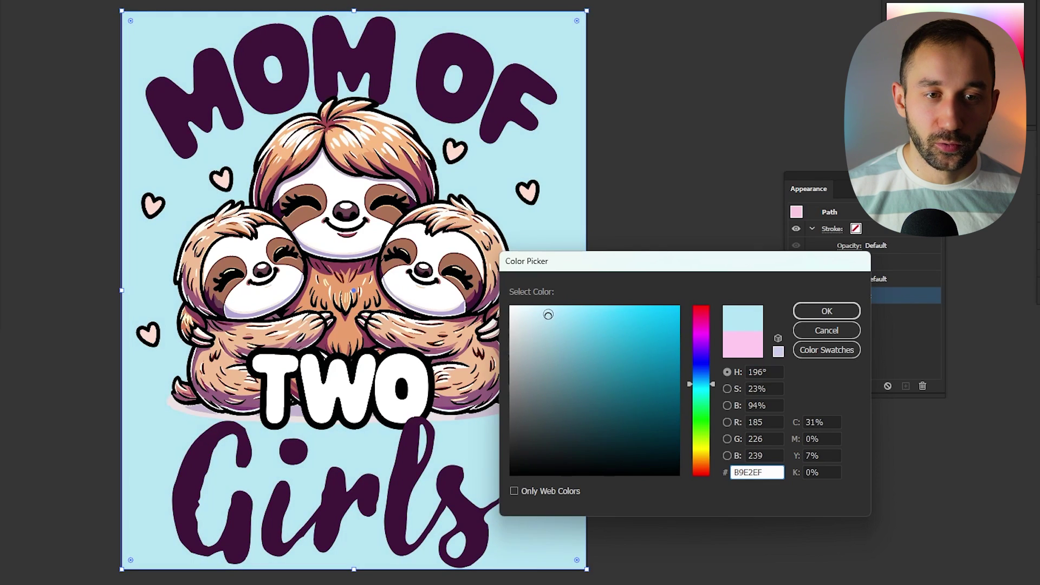
click(828, 329)
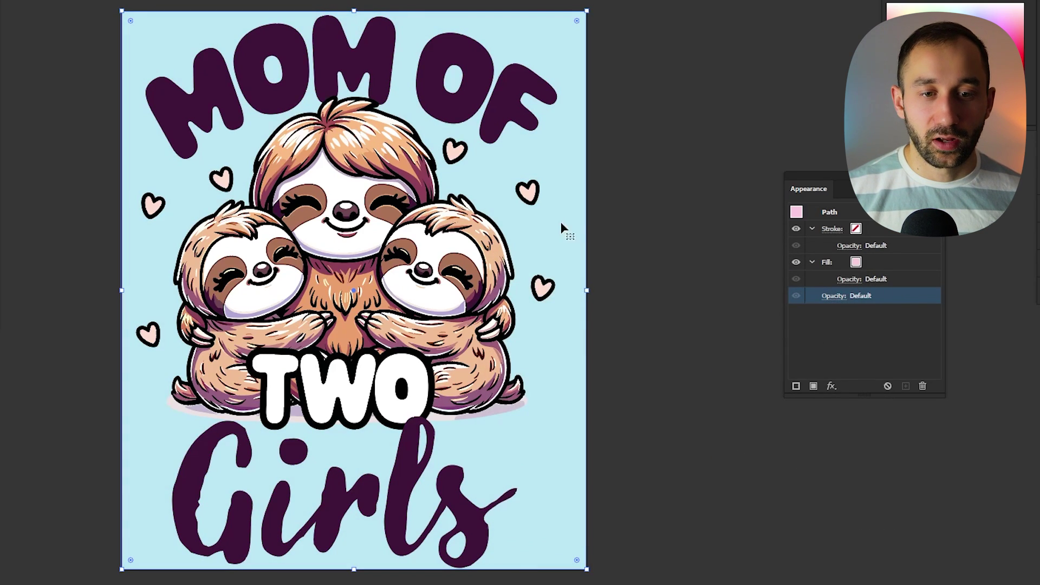
Delete the coloured background rectangle behind the design
click(628, 190)
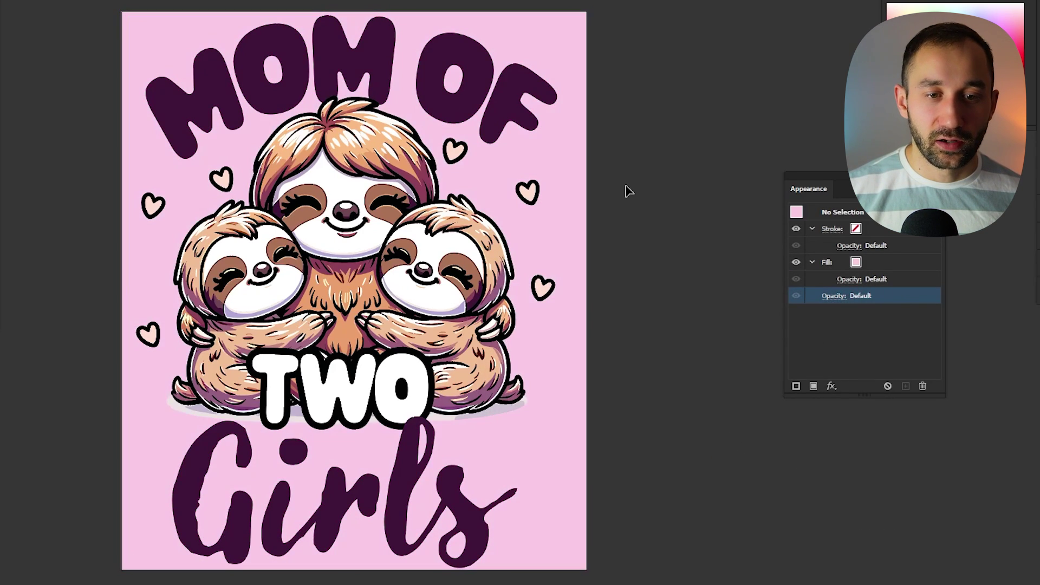
click(577, 173)
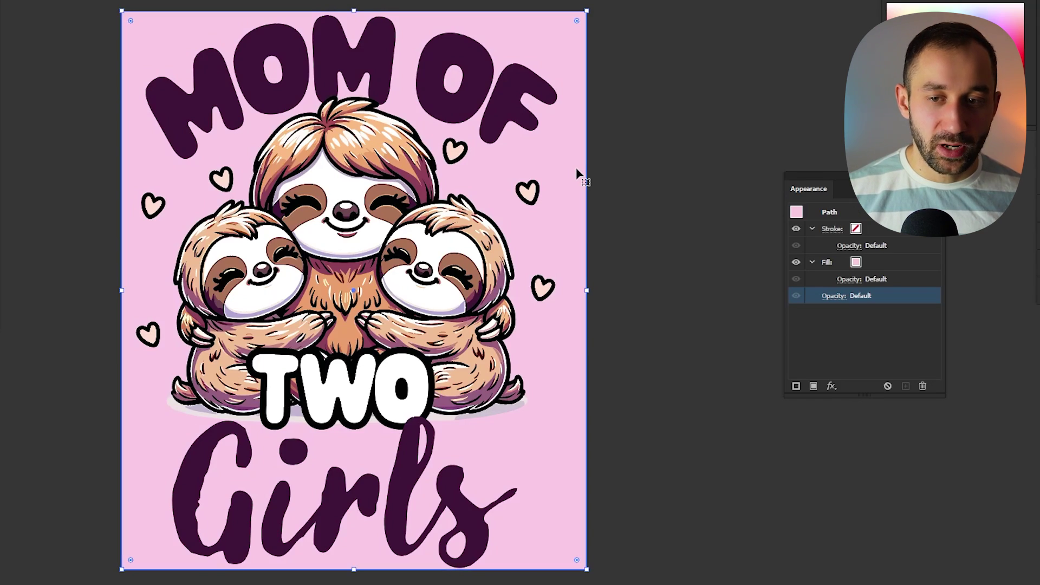
key(Delete)
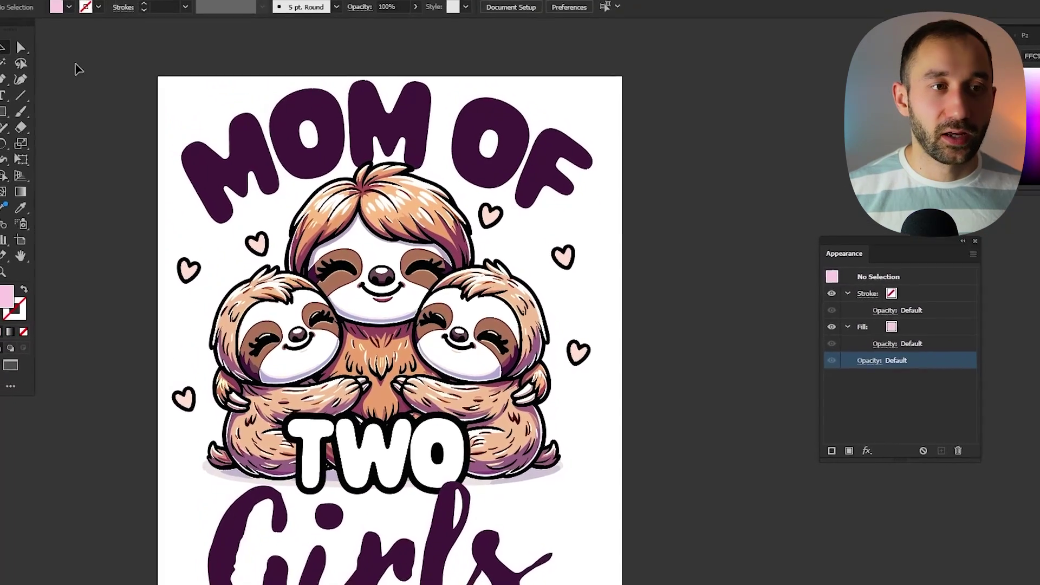
Set up Export for Screens for Artboard 1 as a PNG with a height of 5400 px
click(66, 9)
mouse_move(161, 302)
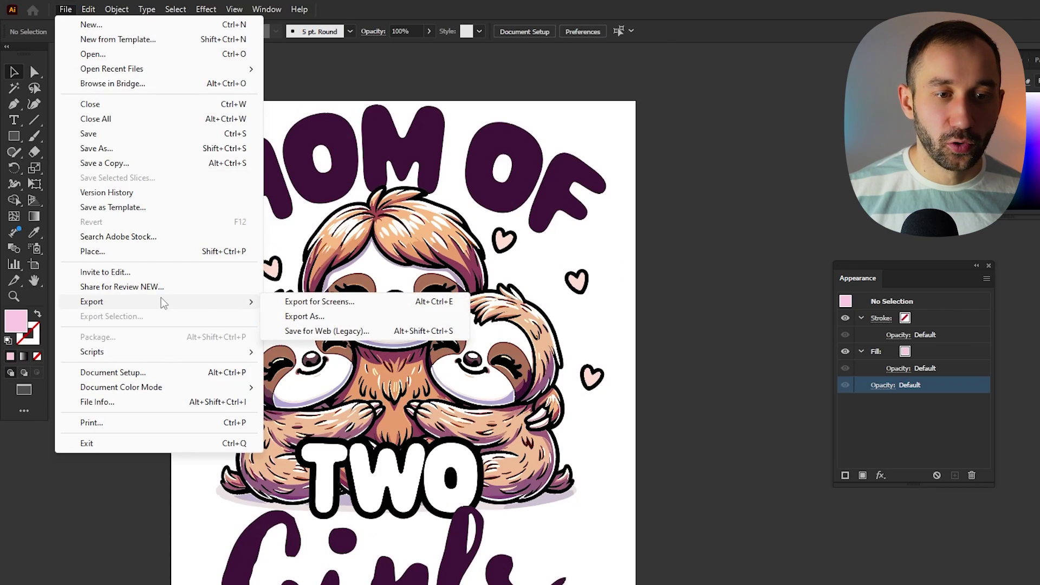
click(320, 301)
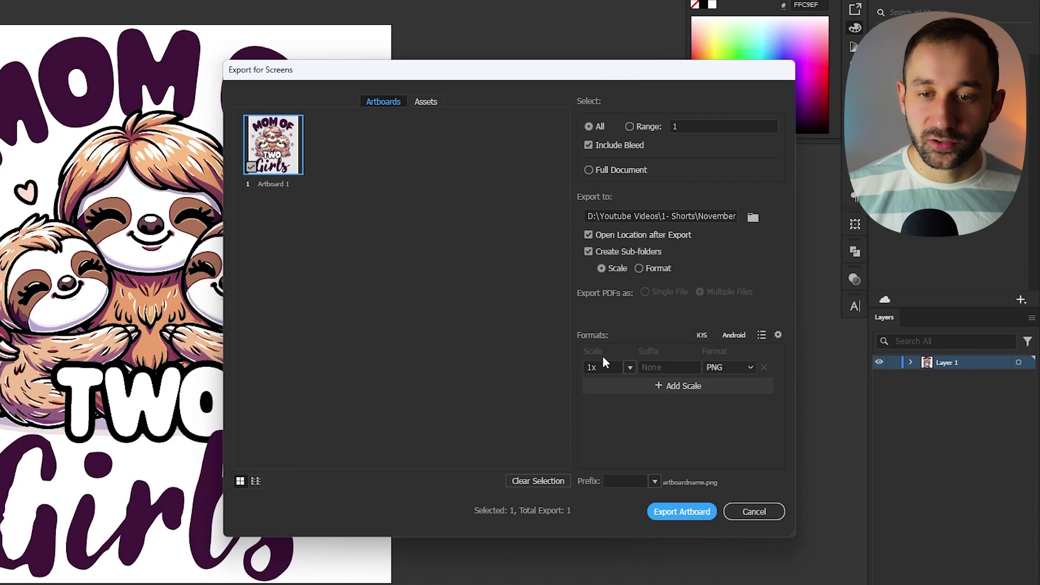
click(628, 373)
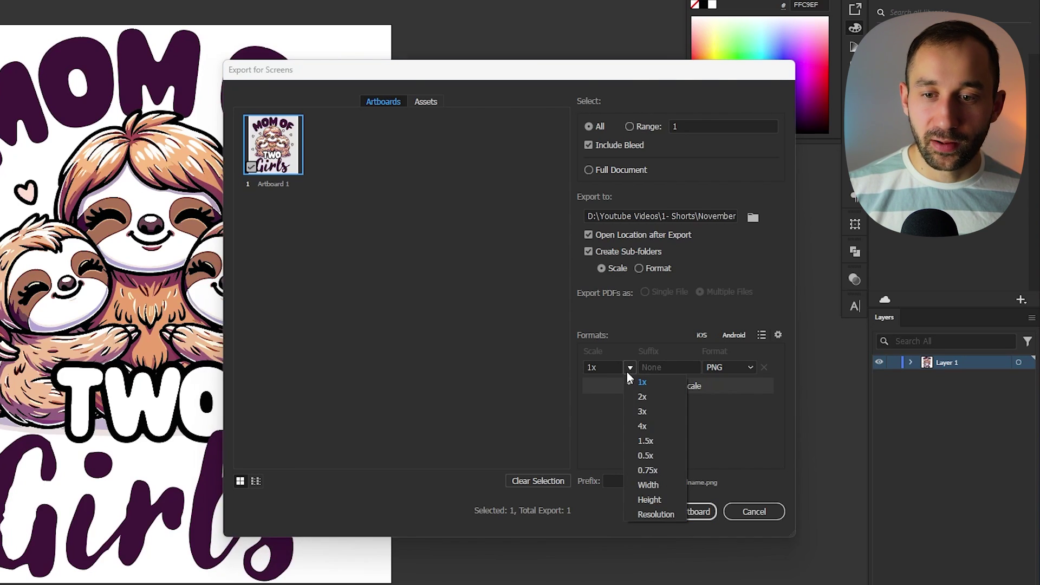
click(659, 504)
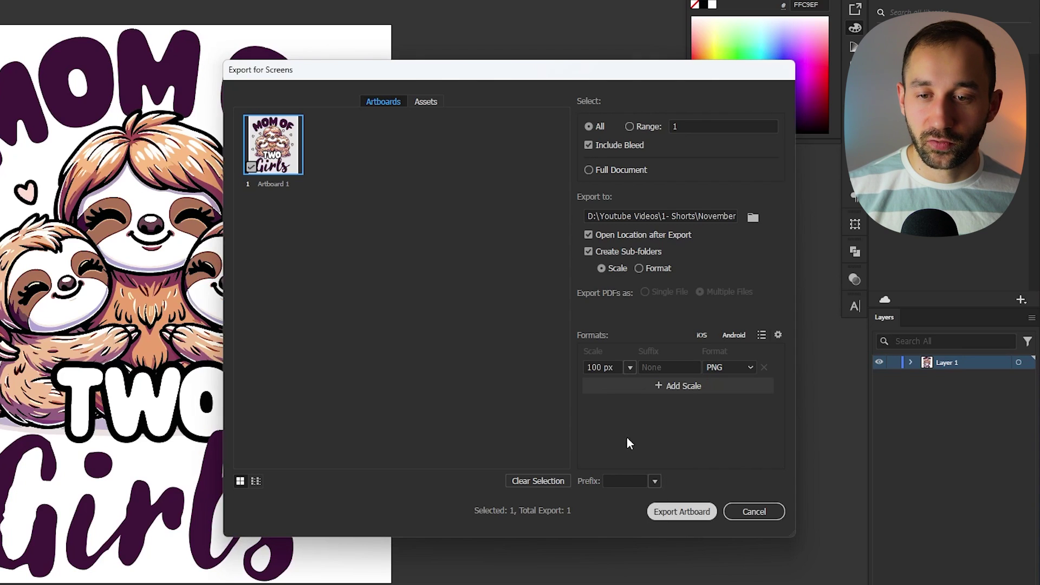
click(583, 364)
text(54)
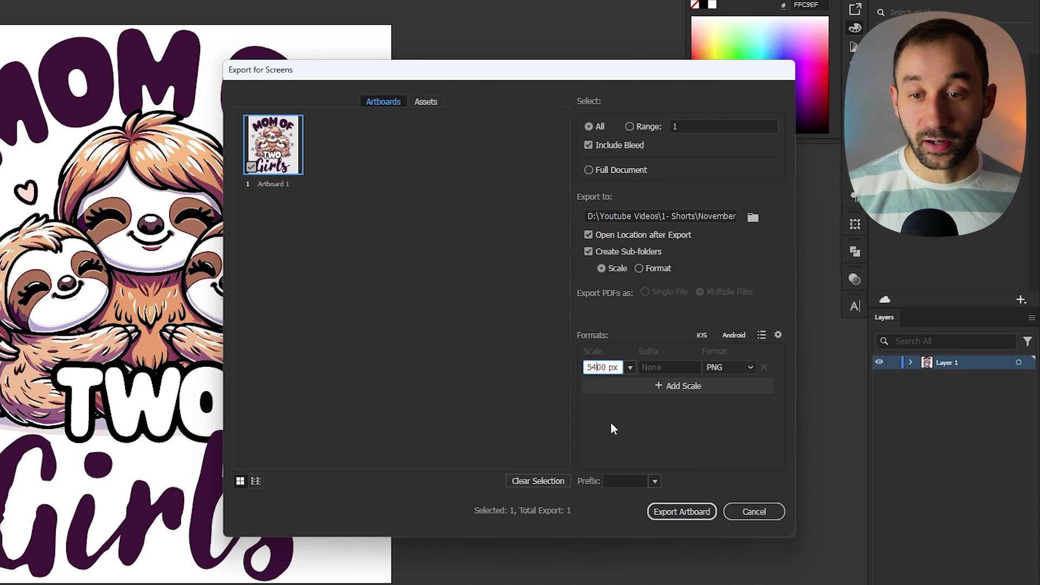
click(694, 433)
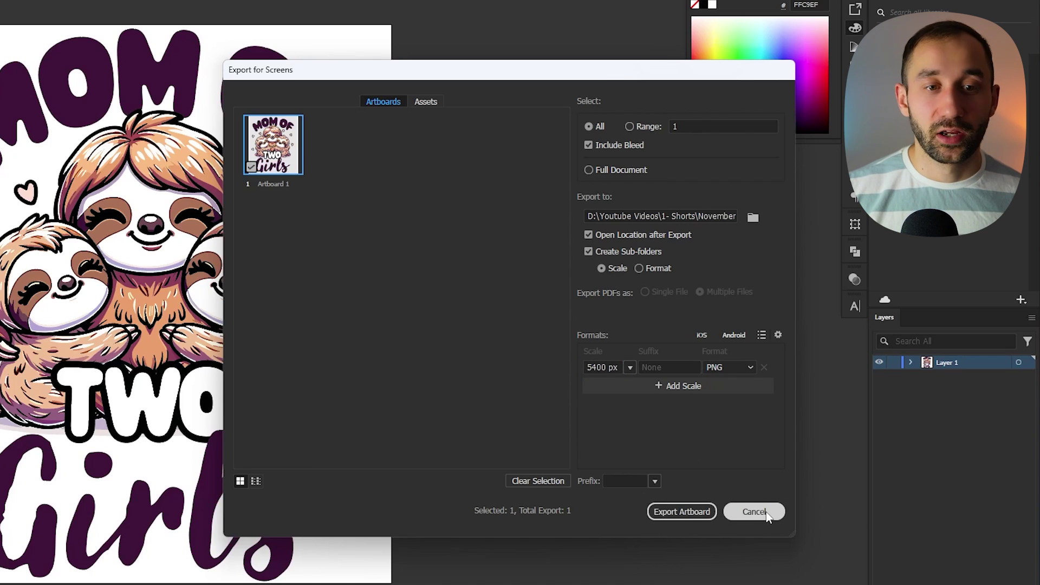
drag(498, 76, 646, 72)
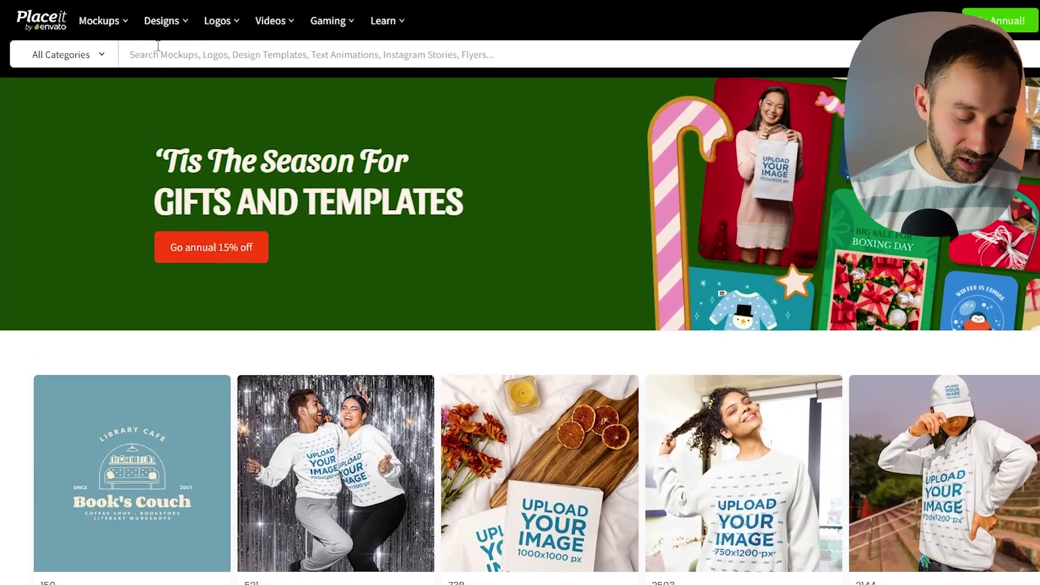
Switch to Placeit, search for "mom tshirt mockup", and browse the resulting mockups
click(131, 36)
text(mom tshirt )
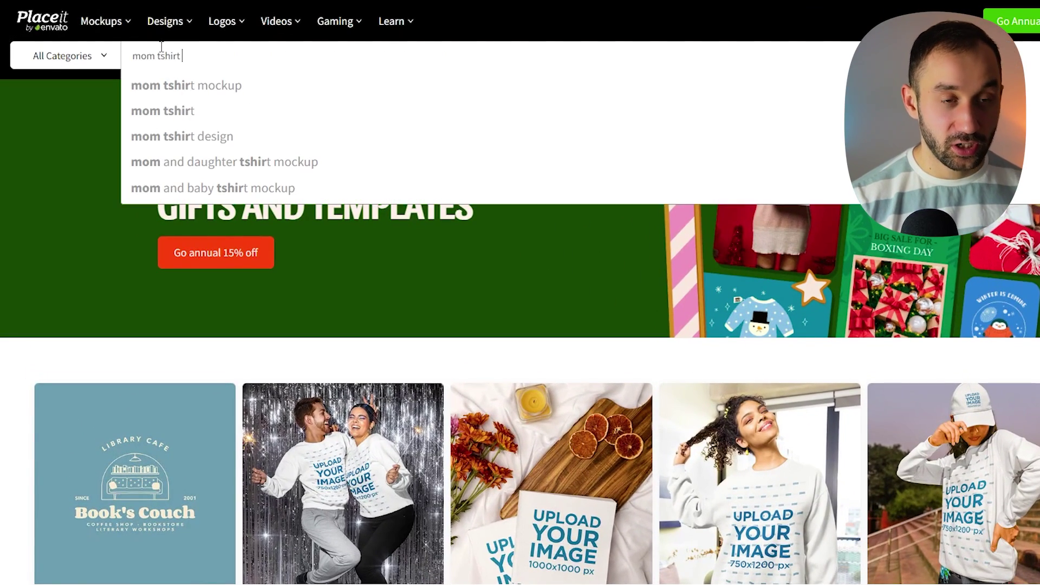
text(mockup)
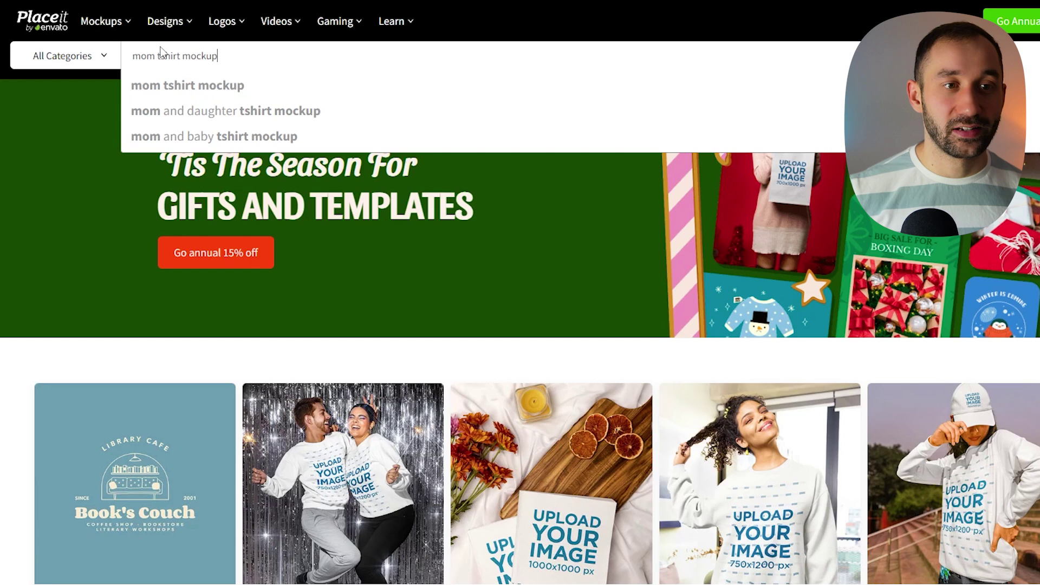
key(Return)
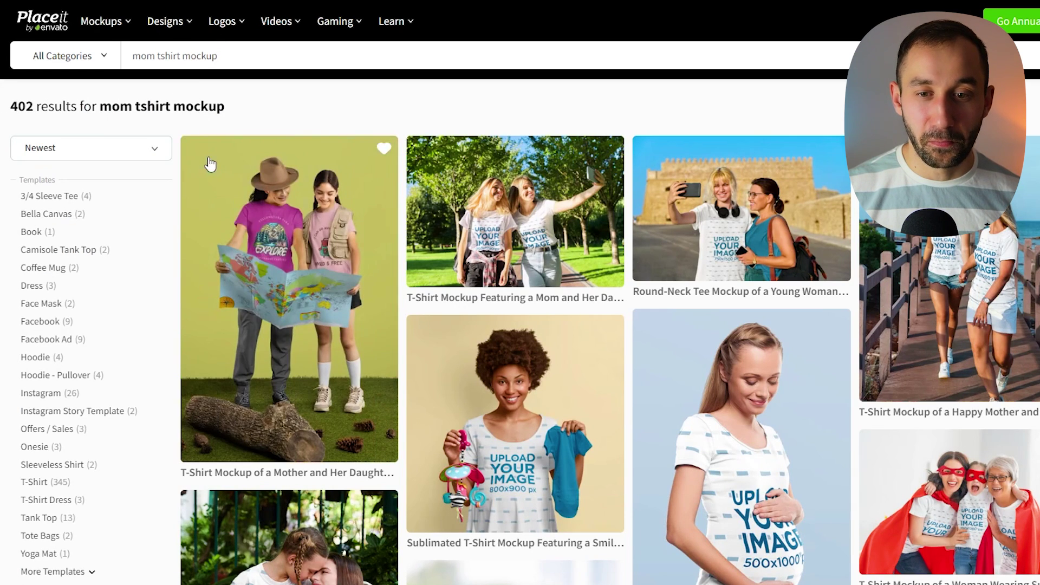
scroll(763, 285, down, 5)
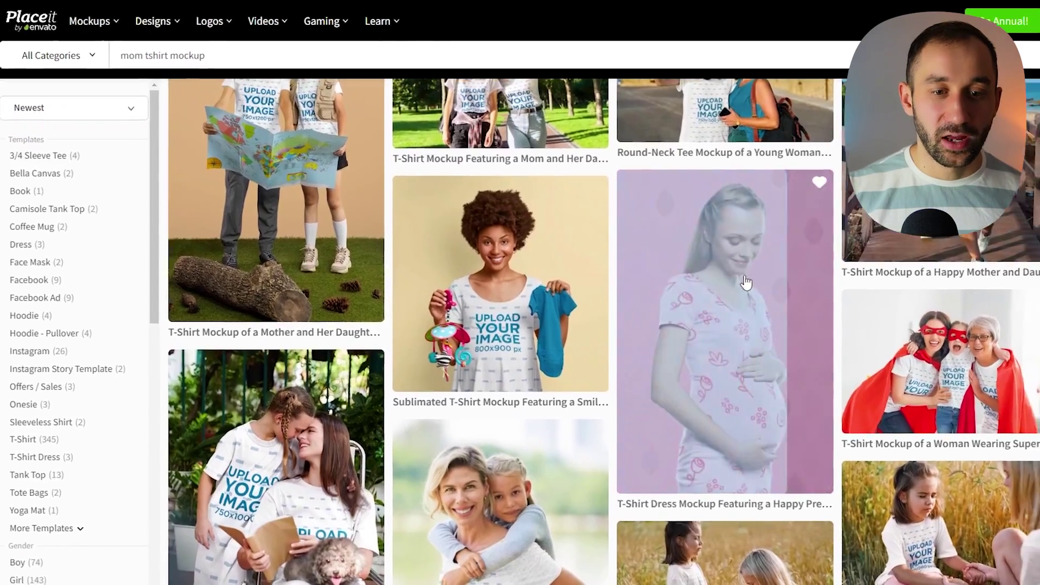
Look through the mom T-shirt mockup results for photos of mothers together with their daughters
scroll(487, 257, down, 1)
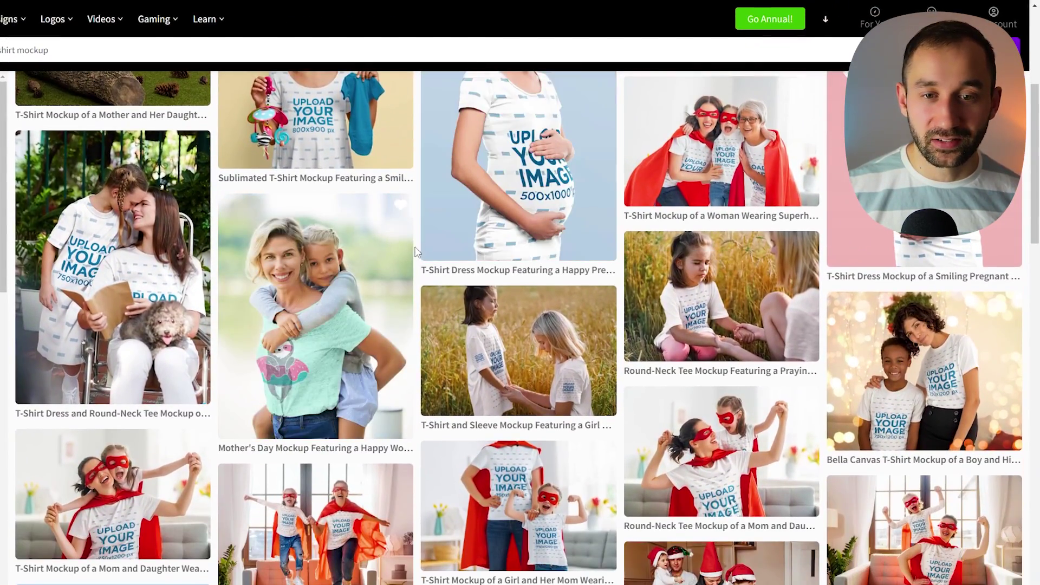
scroll(417, 250, down, 1)
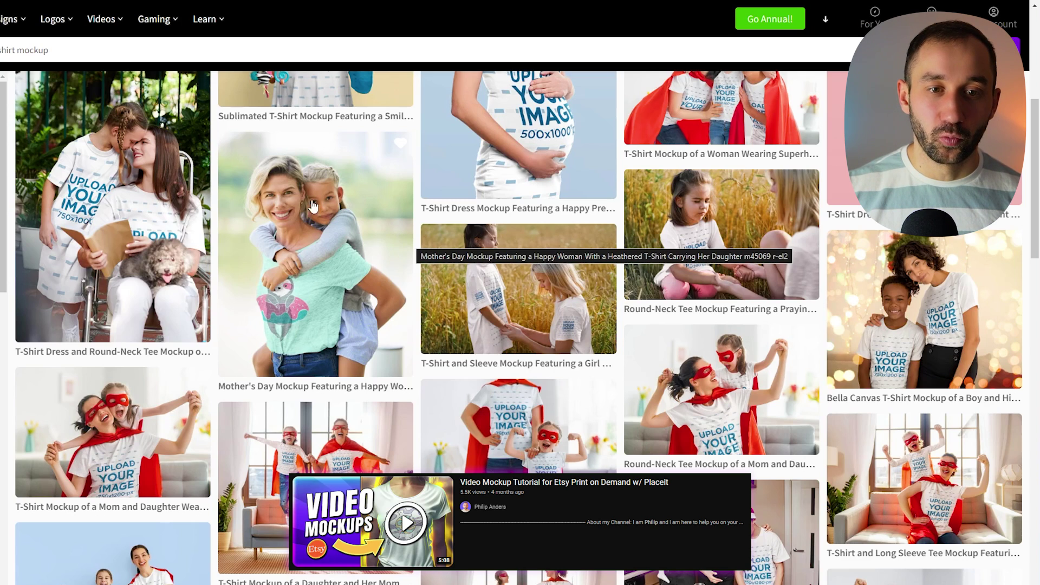
scroll(235, 317, down, 3)
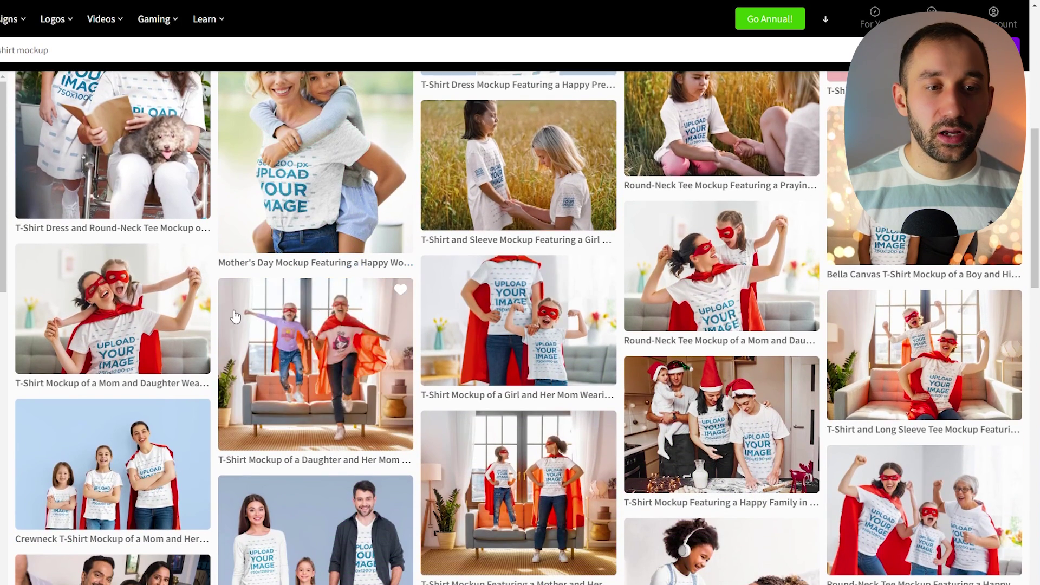
scroll(235, 317, down, 1)
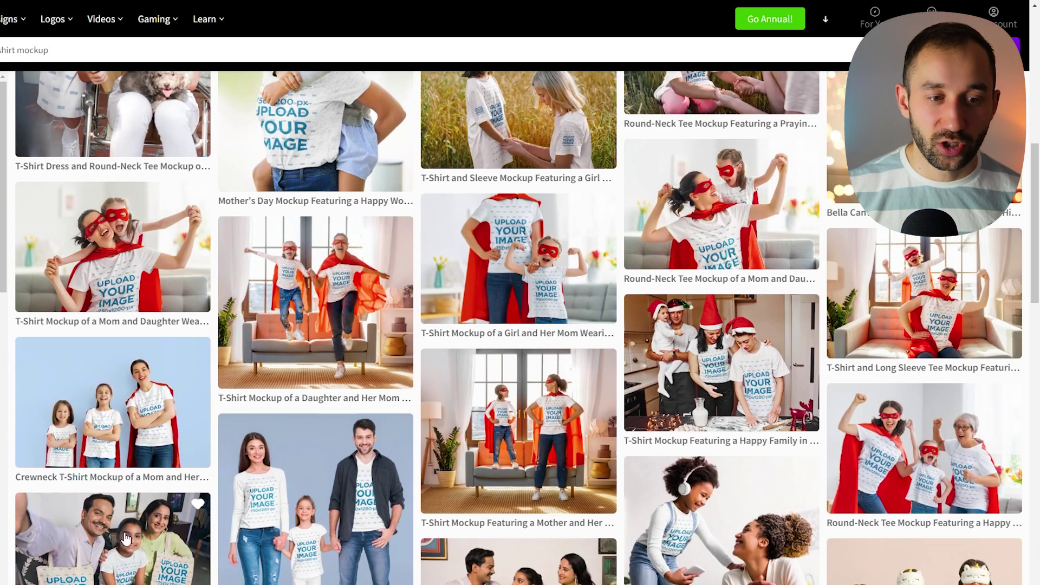
scroll(263, 338, down, 1)
scroll(558, 555, down, 4)
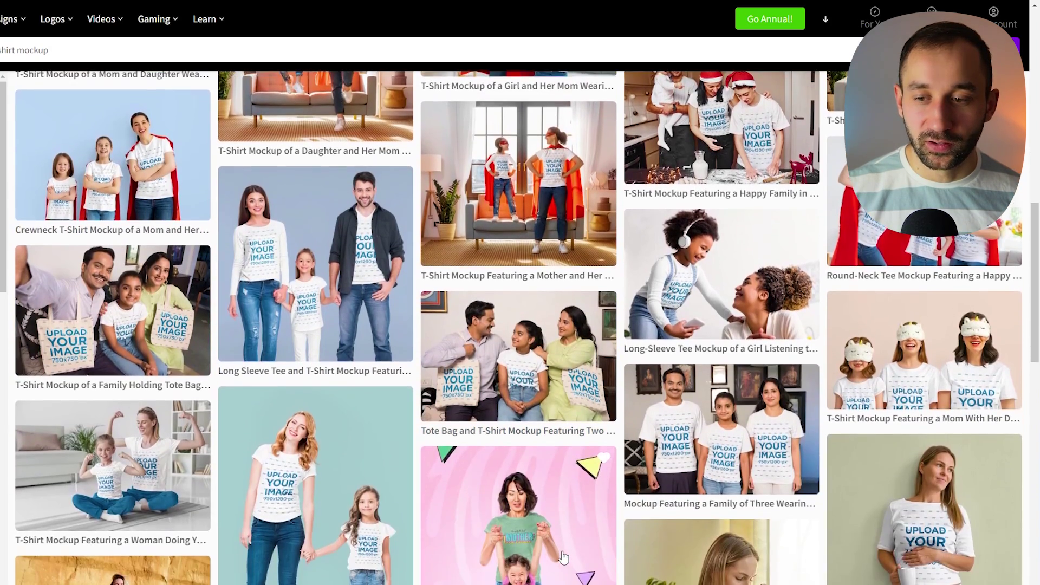
scroll(563, 557, up, 2)
scroll(563, 557, up, 10)
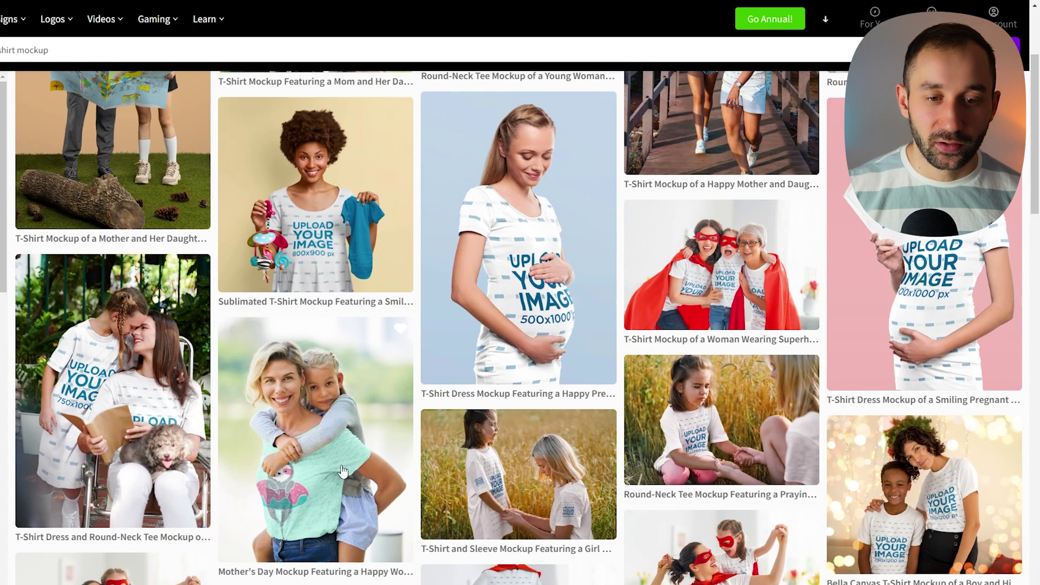
Open the Mother's Day mockup of the happy woman carrying her daughter and upload the sloth design from the device
click(315, 445)
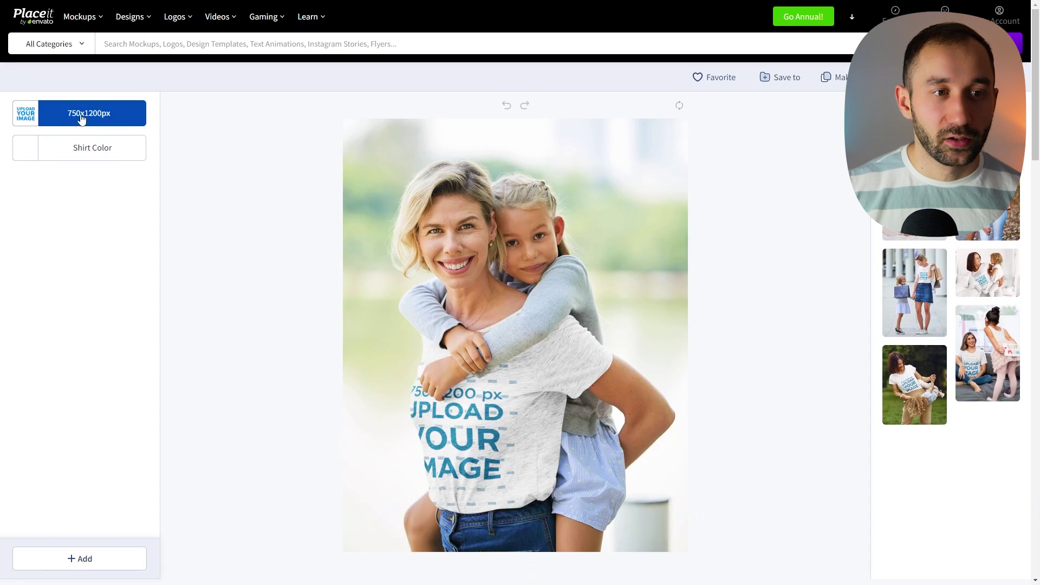
click(110, 122)
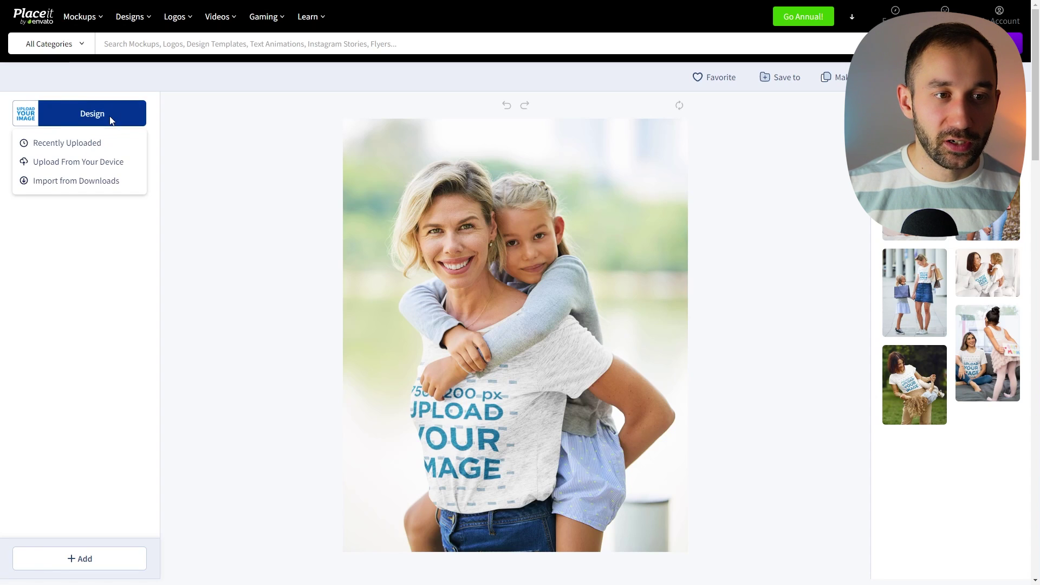
click(106, 169)
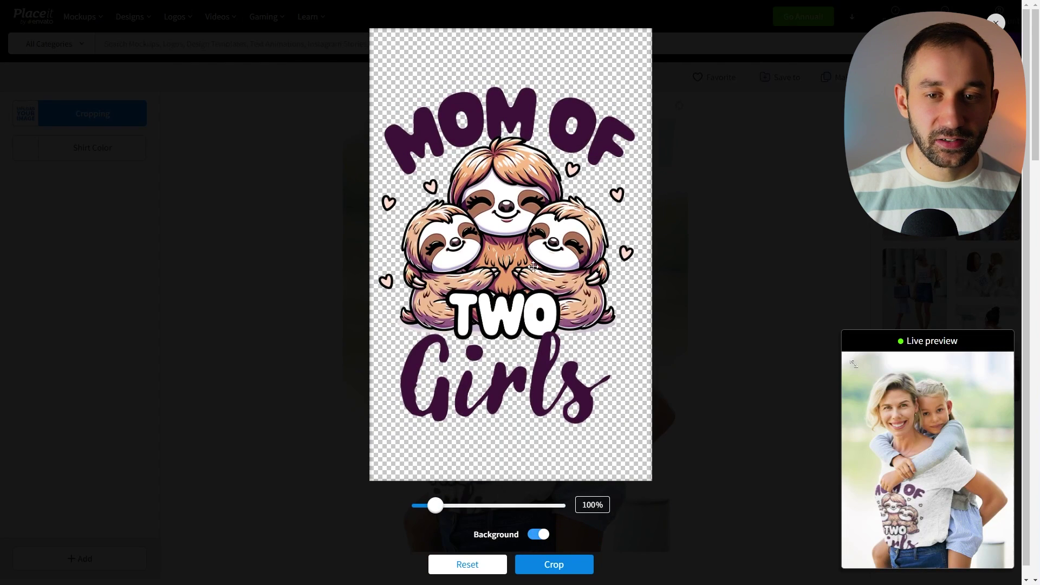
Move the design higher in the print area and check its placement in the enlarged live preview
drag(535, 271, 534, 237)
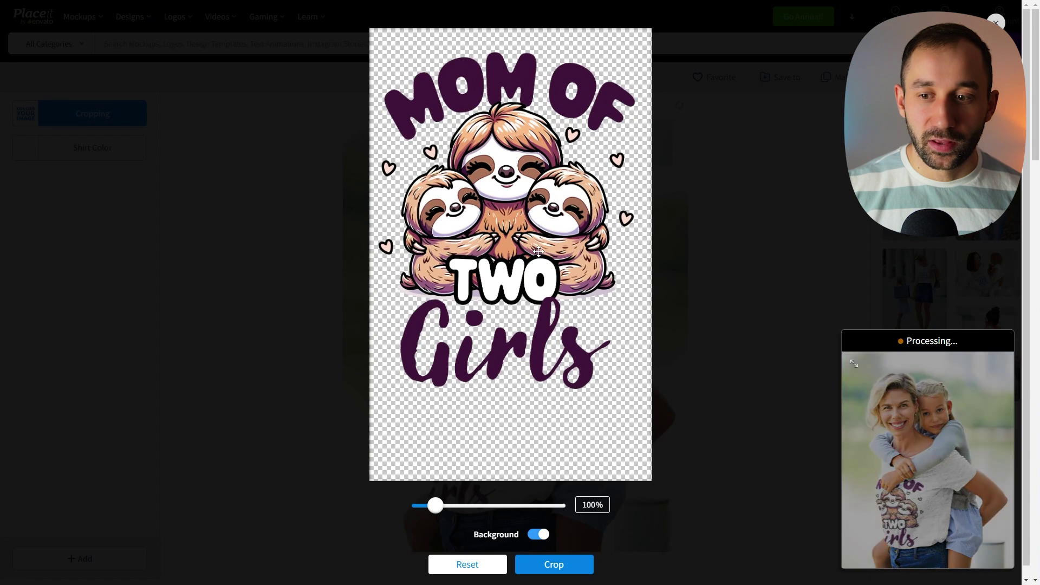
double_click(884, 348)
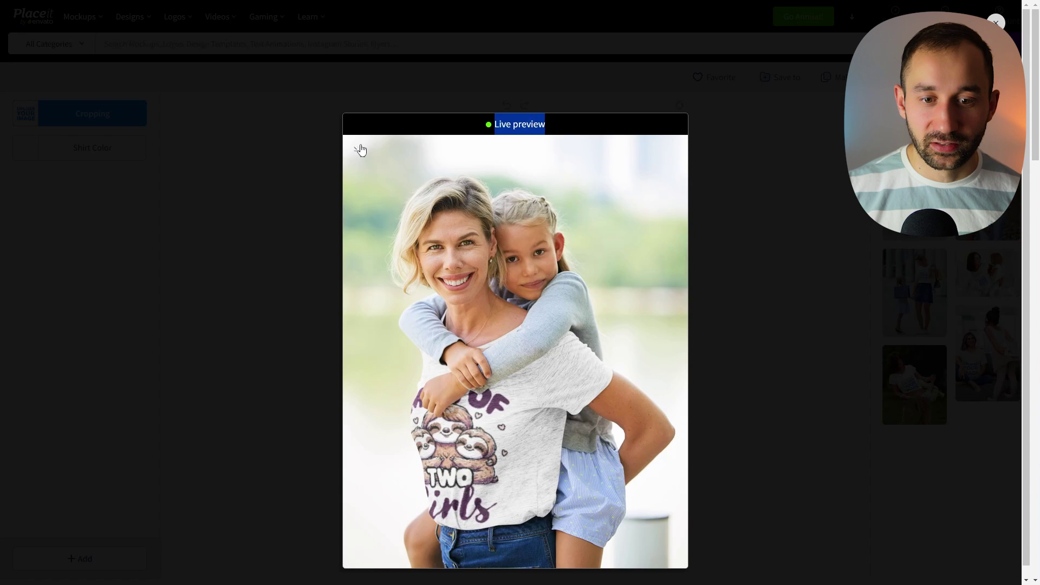
click(361, 150)
Scale the design to 92%, shift it slightly right, check the enlarged preview, and apply the crop
scroll(499, 227, down, 2)
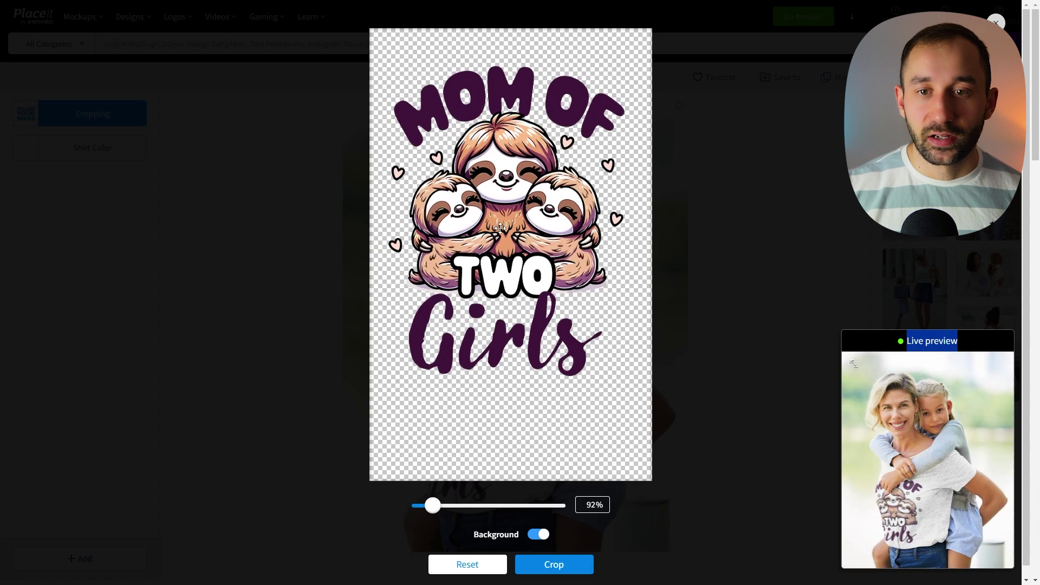
drag(499, 228, 510, 230)
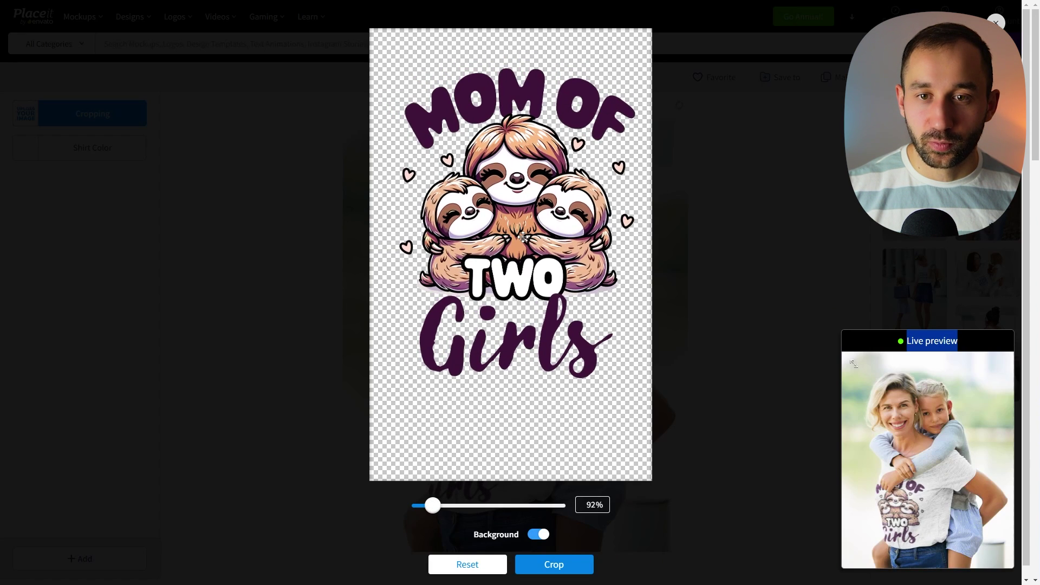
double_click(977, 340)
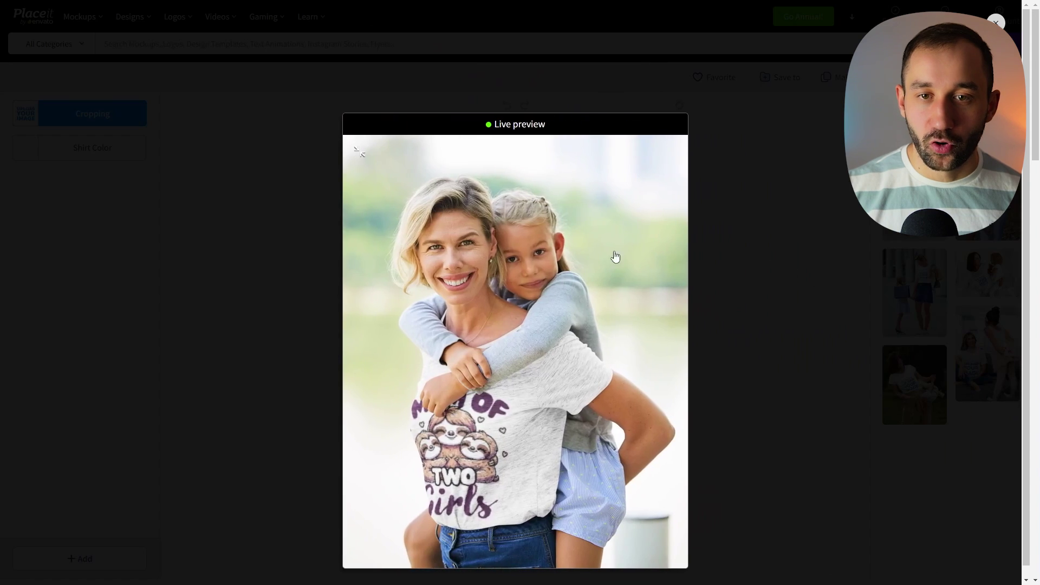
click(359, 155)
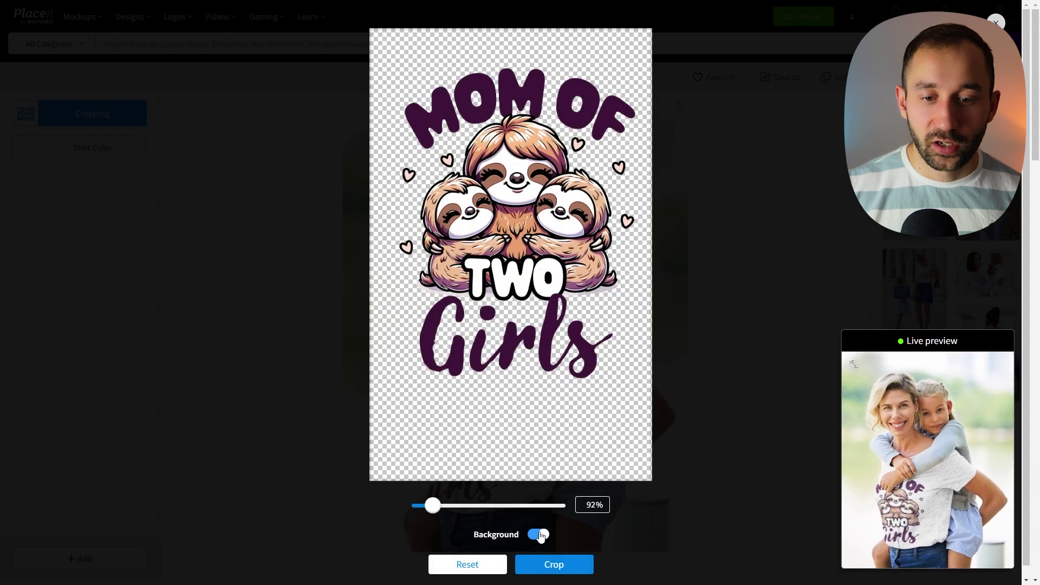
click(555, 564)
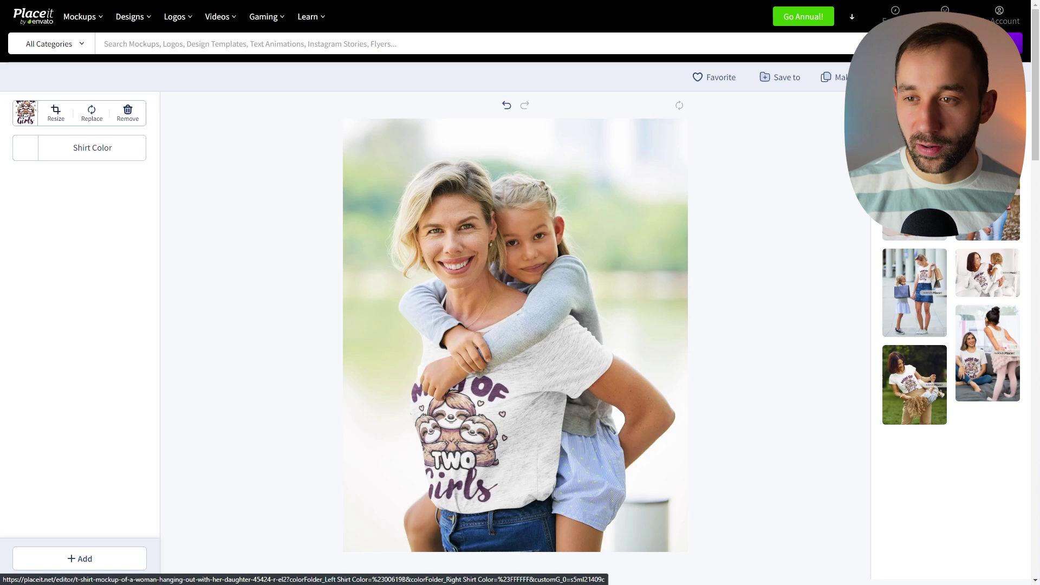
Switch to the suggested mockup of a woman hanging out with her daughter and colour the left shirt light purple
click(986, 211)
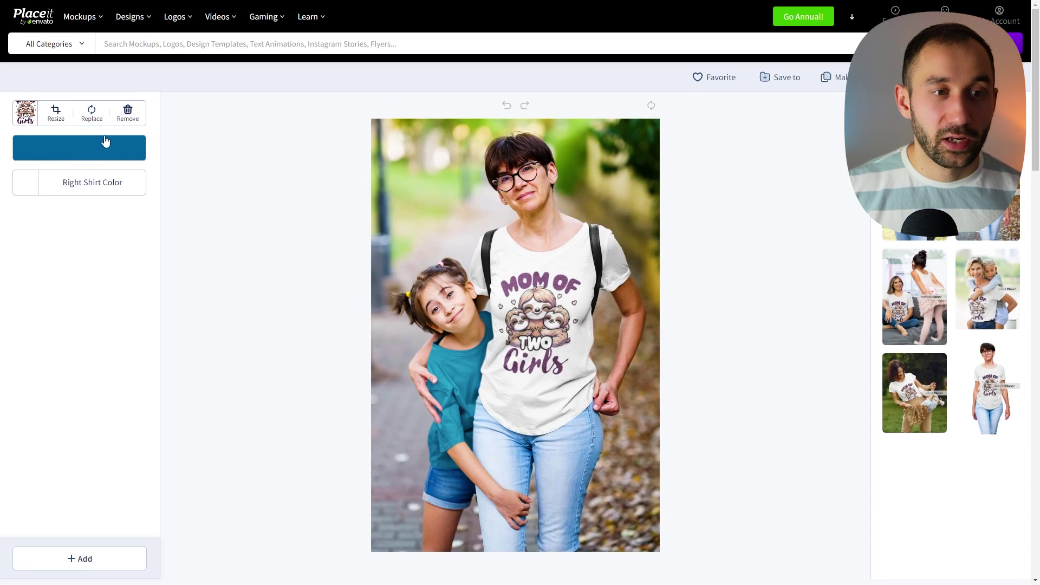
click(75, 148)
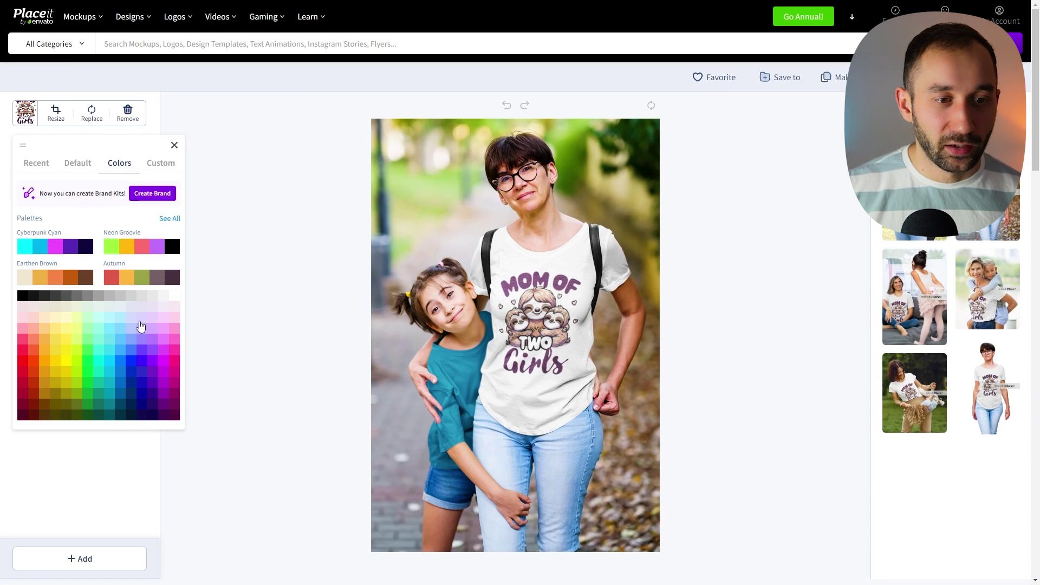
click(151, 318)
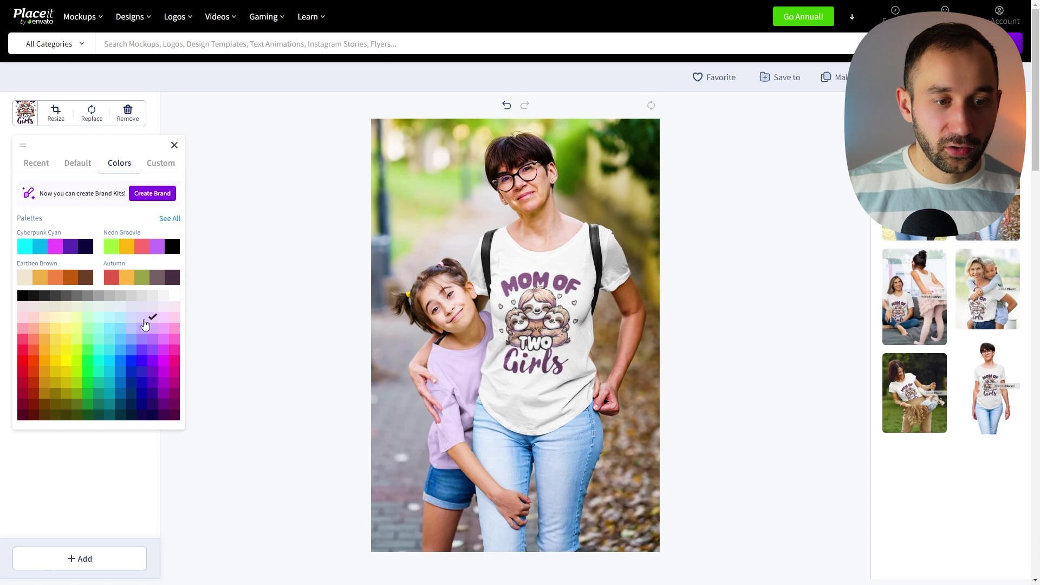
click(152, 328)
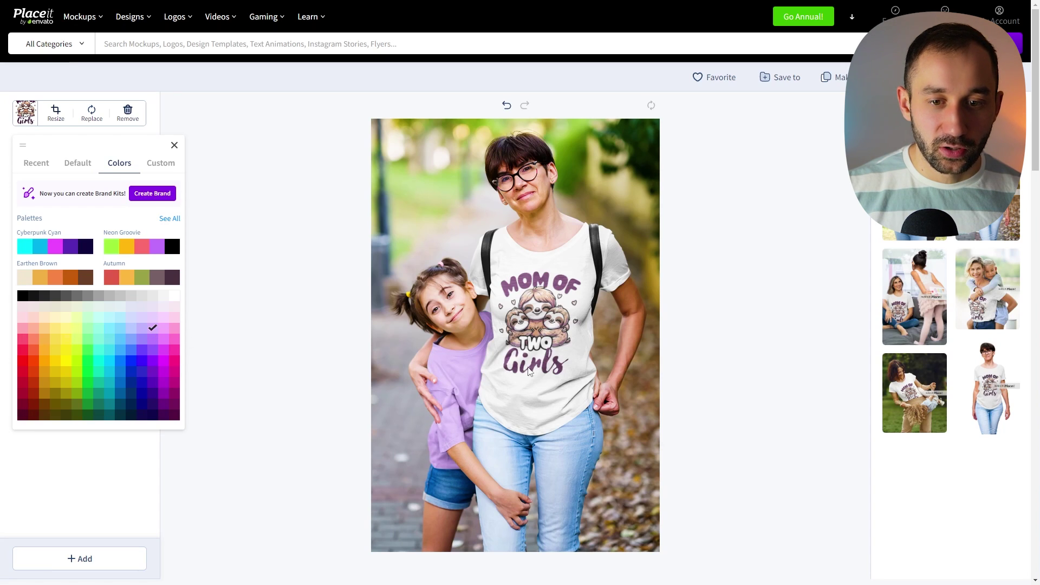
click(145, 328)
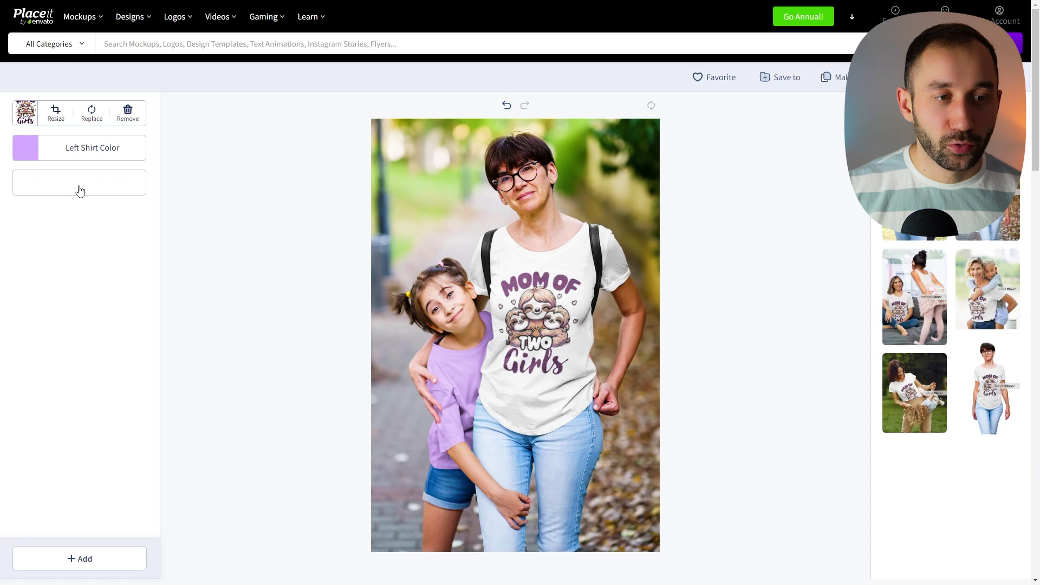
Try cream and light blue on the right shirt and settle on the cream colour from the Earthen Brown palette
click(80, 189)
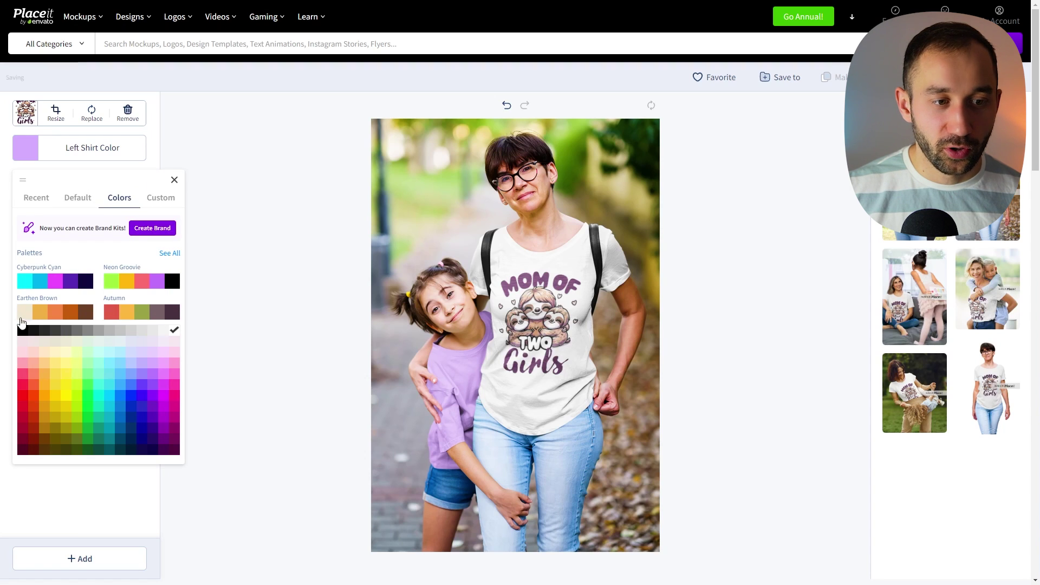
click(25, 314)
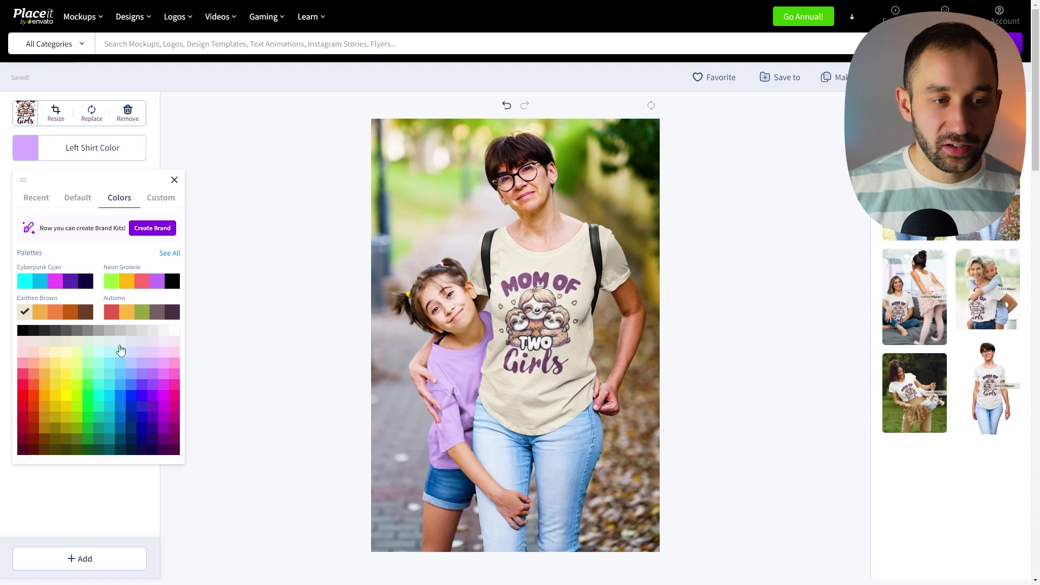
click(130, 352)
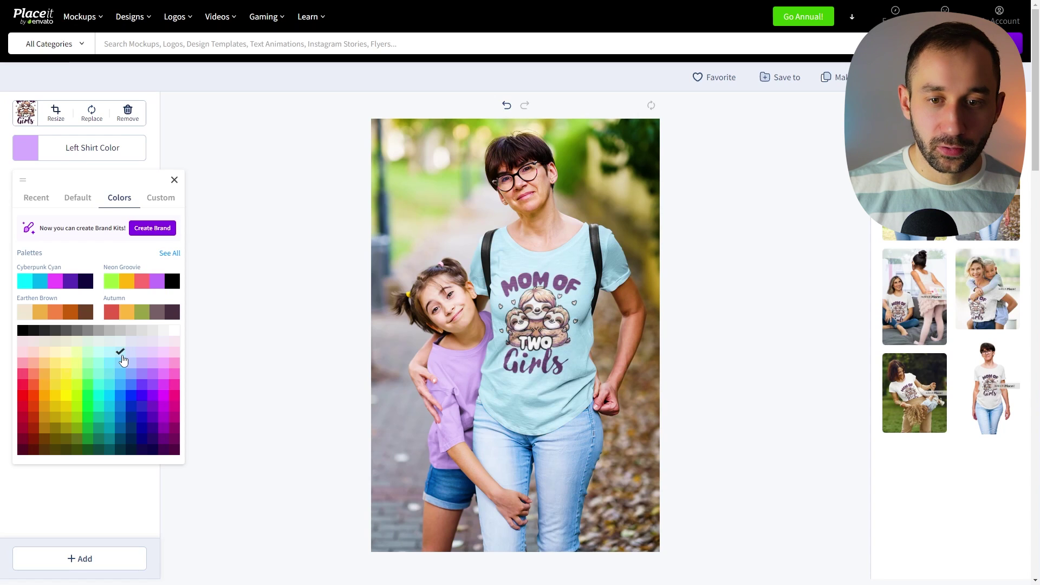
click(31, 314)
click(136, 501)
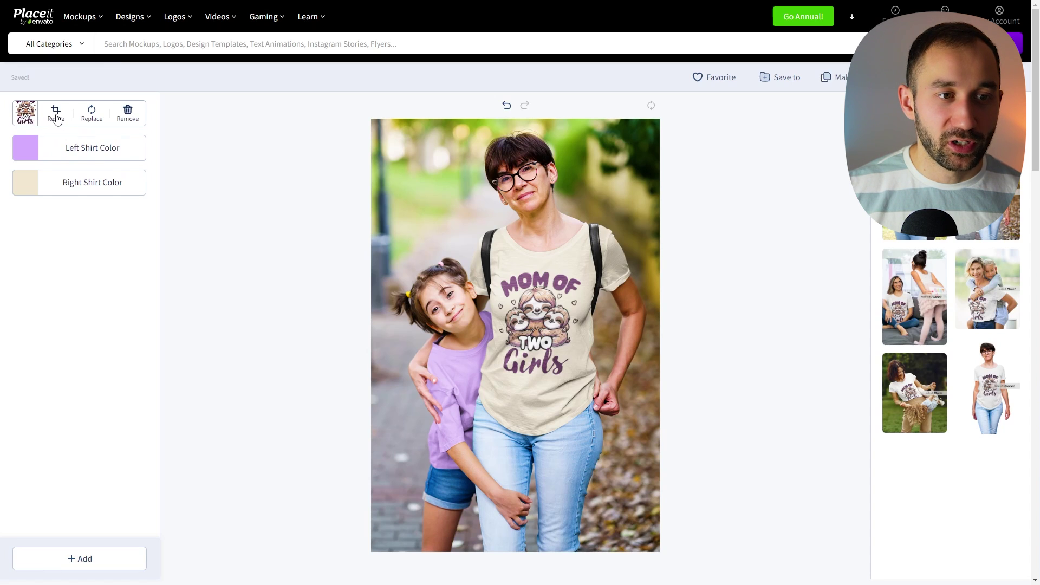
Resize the shirt design to 104%, re-centre it horizontally in the print area, and apply the crop
click(56, 114)
scroll(523, 219, up, 1)
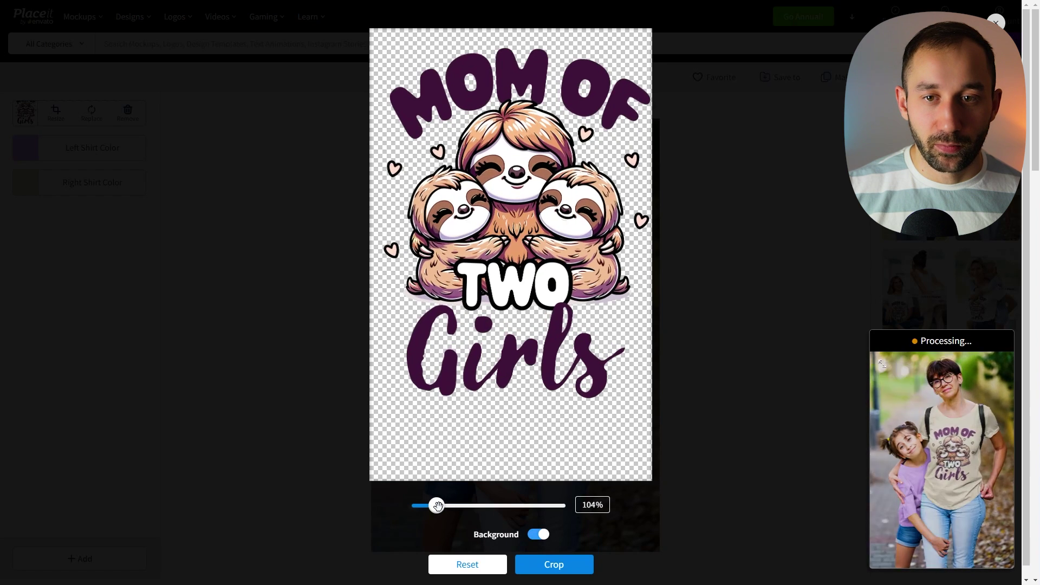
drag(524, 220, 517, 219)
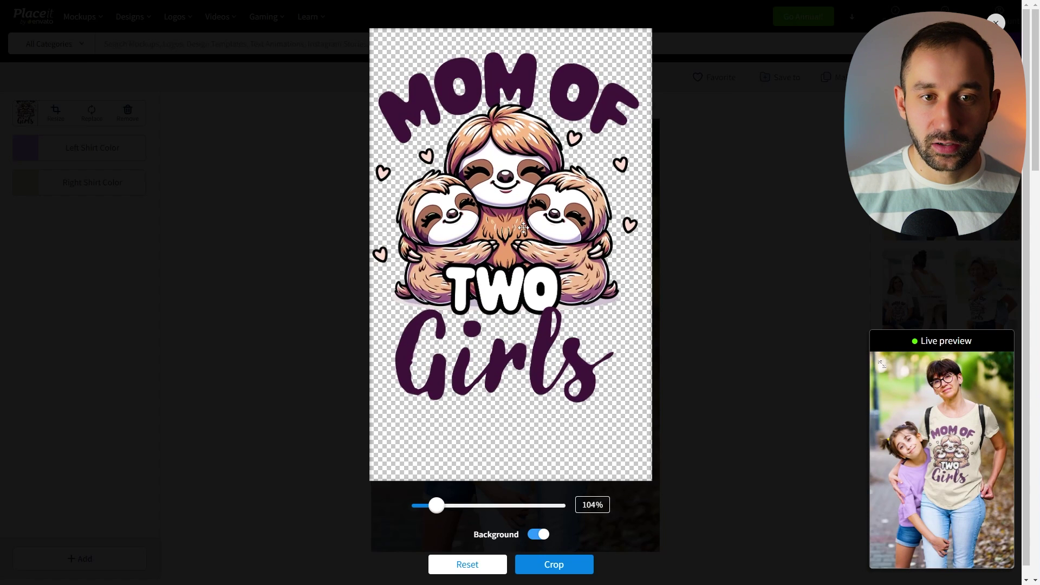
drag(524, 229, 526, 232)
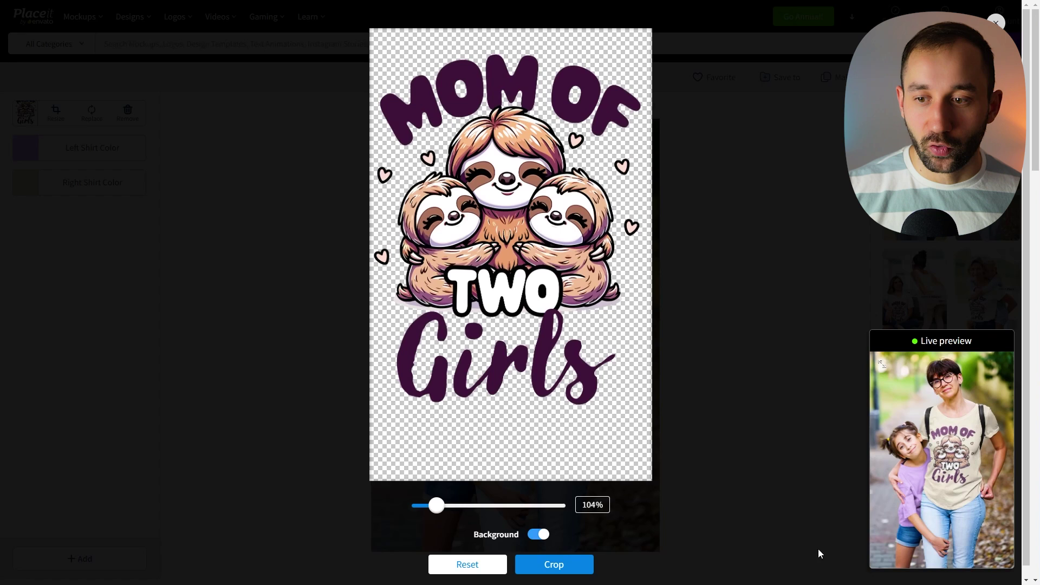
click(566, 567)
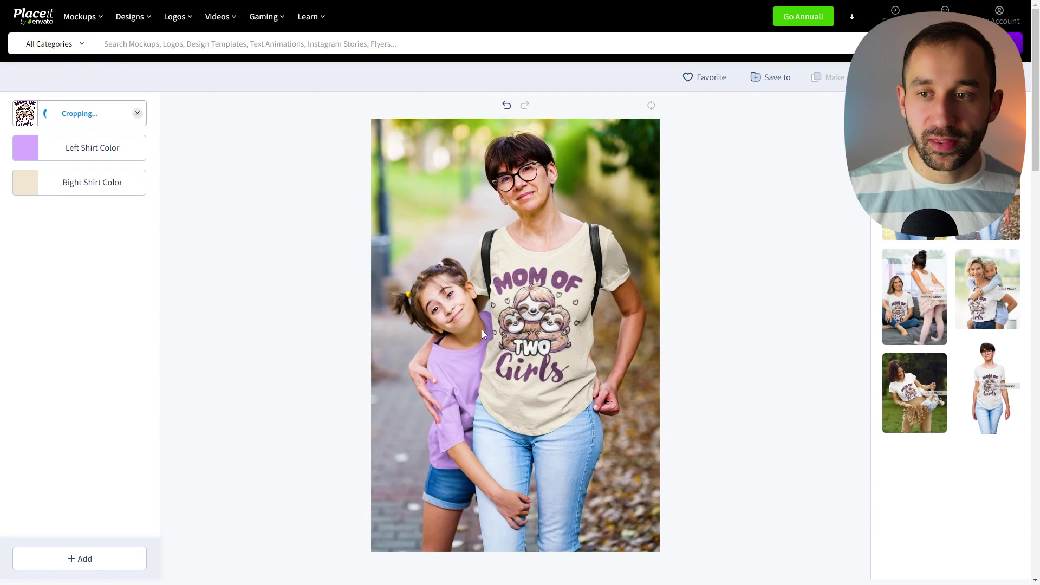
Download the finished mother-and-daughter mockup with the cream and light purple shirts
click(906, 389)
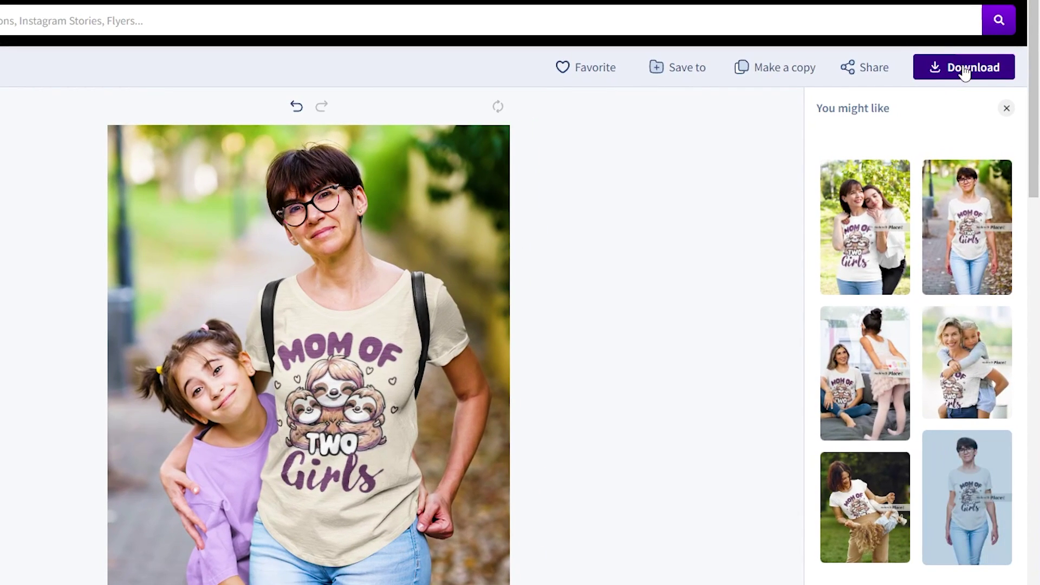
click(964, 69)
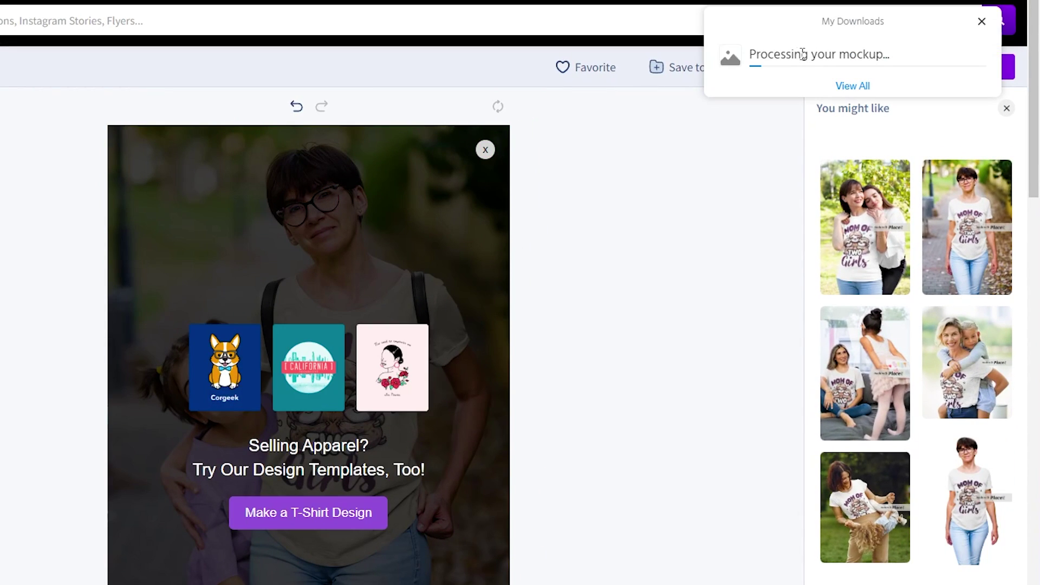